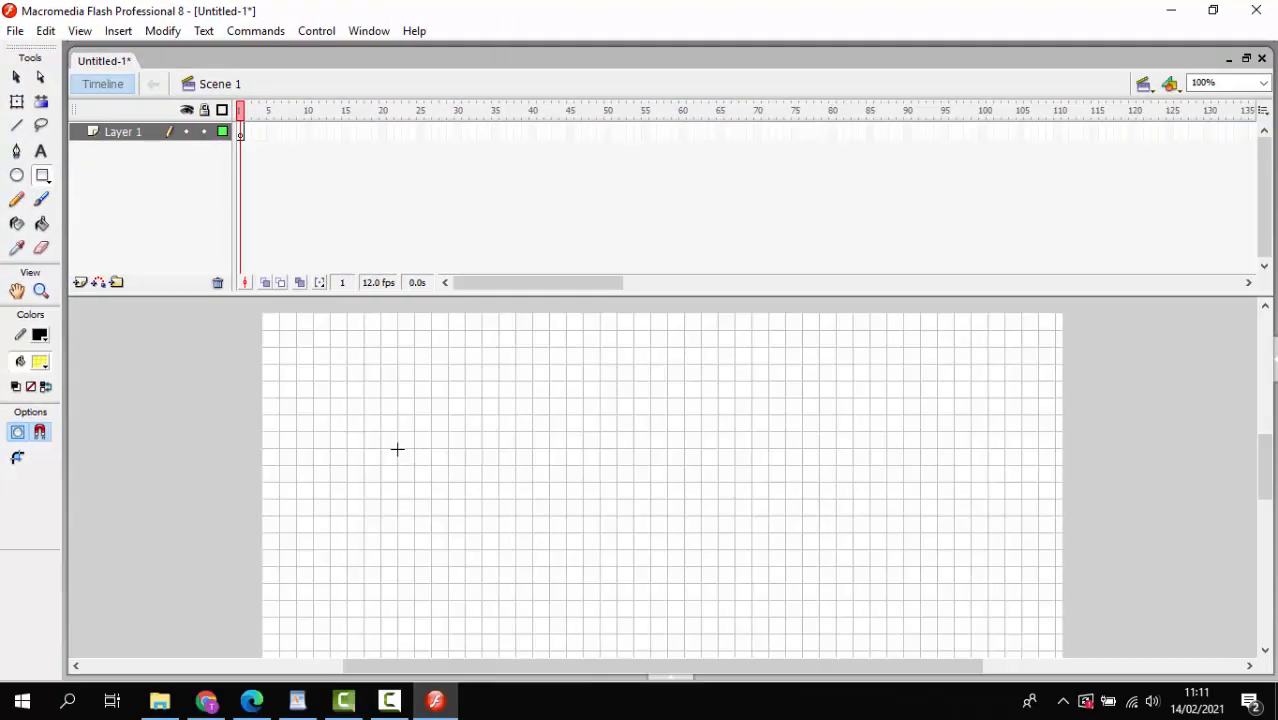
Draw a yellow square of four by four grid cells with a black outline on the first layer.
drag(398, 449, 471, 505)
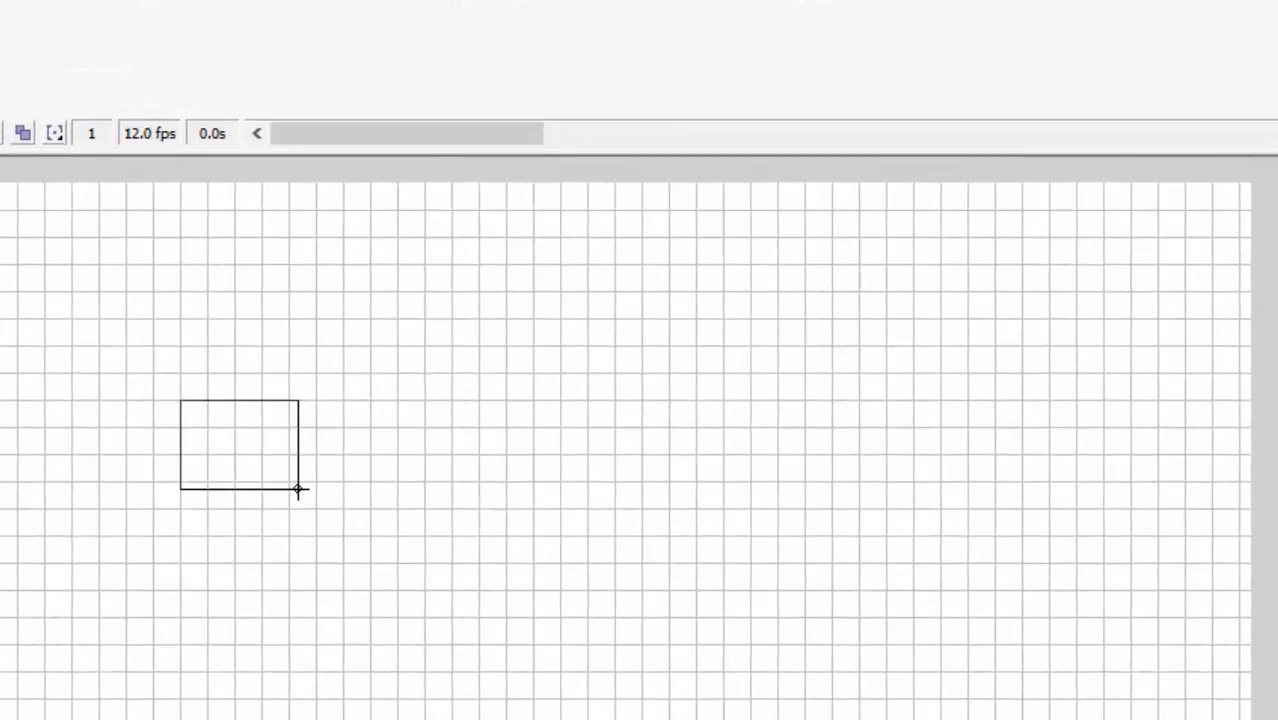
mouse_move(297, 490)
mouse_down()
mouse_move(278, 497)
mouse_move(291, 486)
mouse_move(289, 507)
mouse_up()
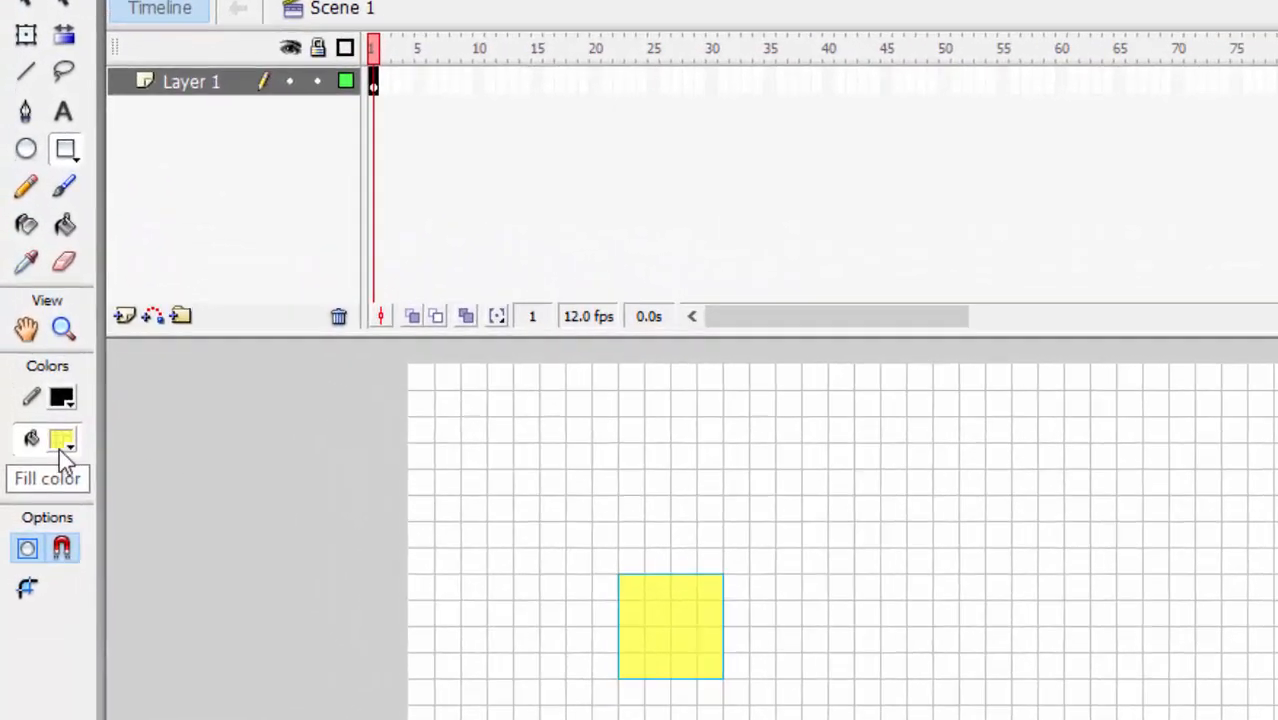
Try the square's yellow fill at 100% alpha and restore it to 60%.
click(62, 446)
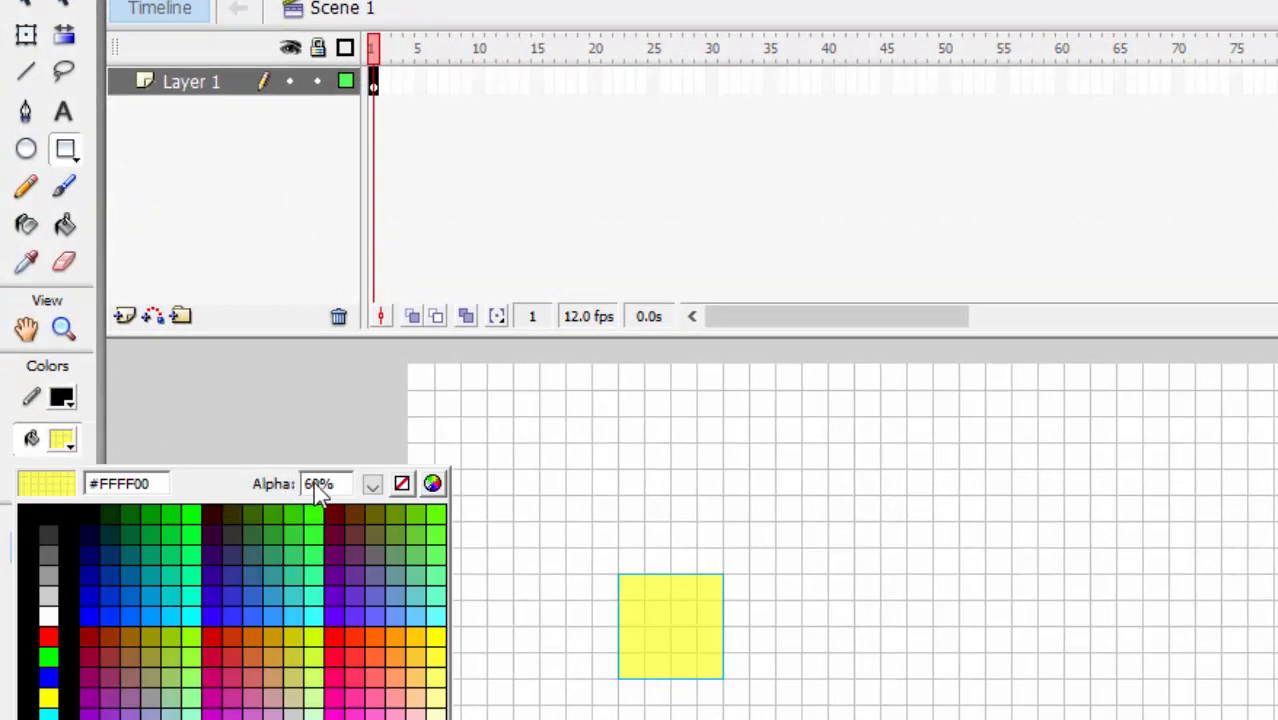
double_click(316, 488)
text(100)
key(Return)
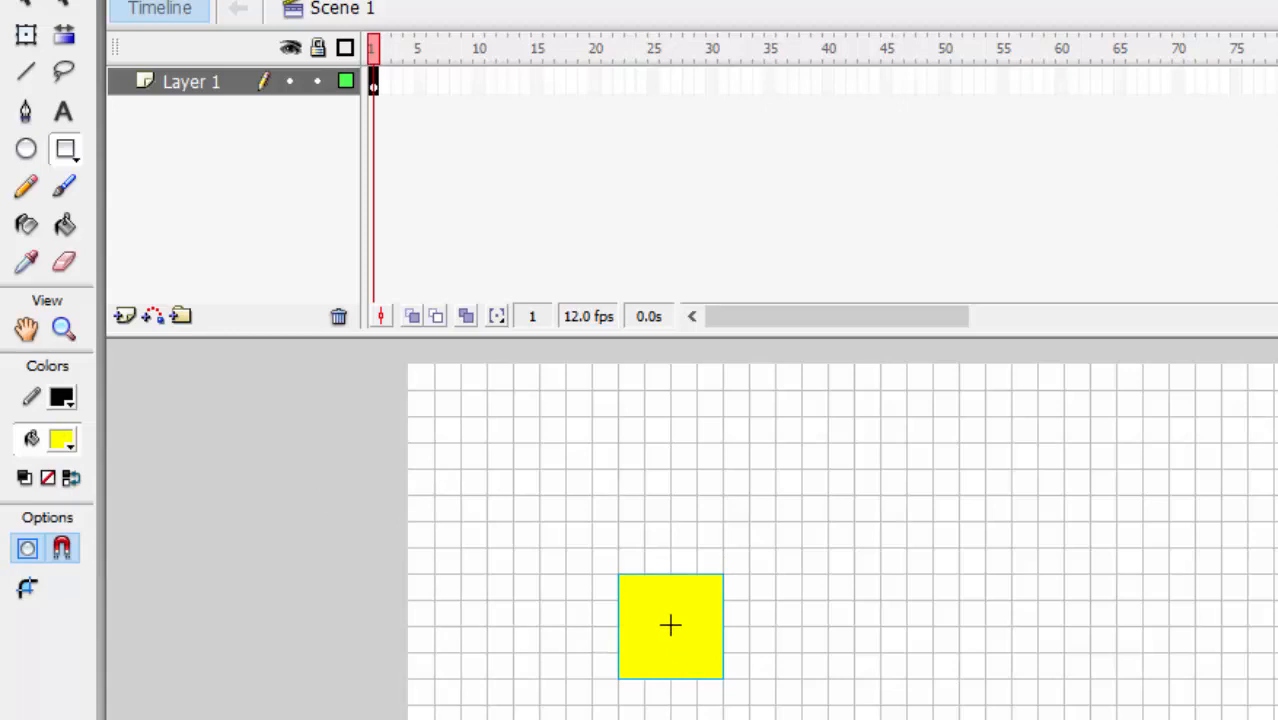
click(61, 441)
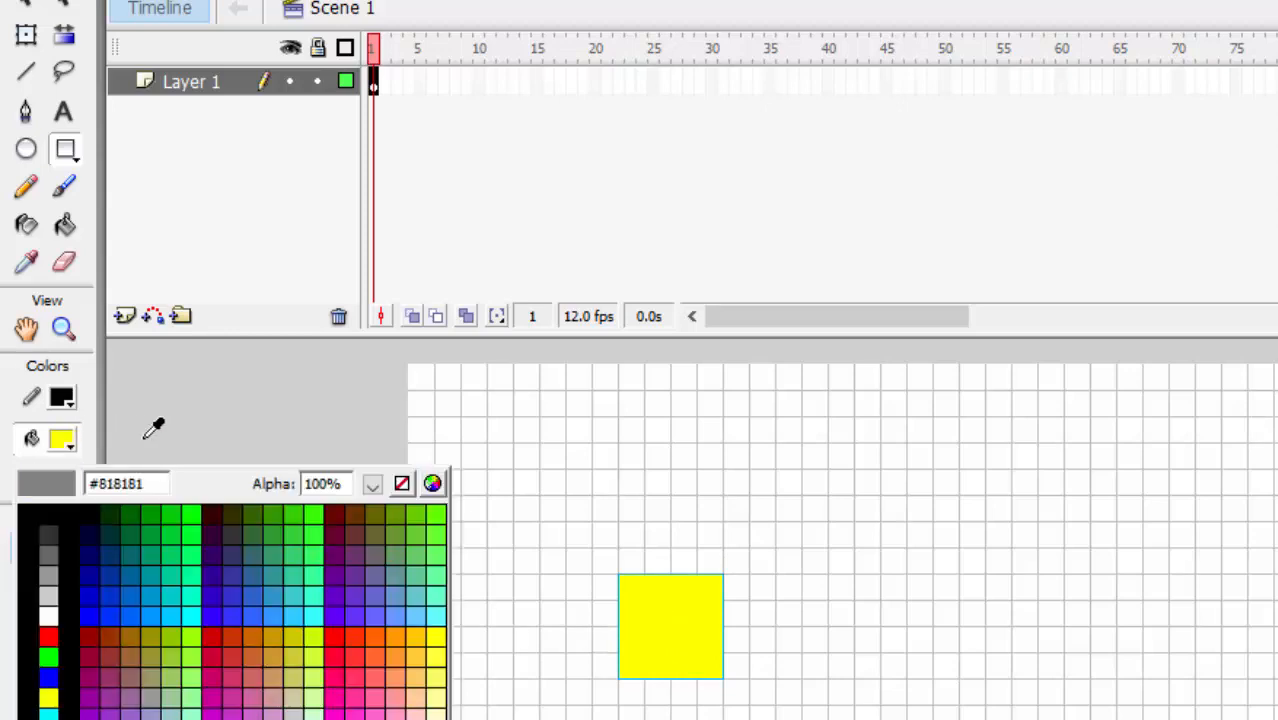
double_click(318, 488)
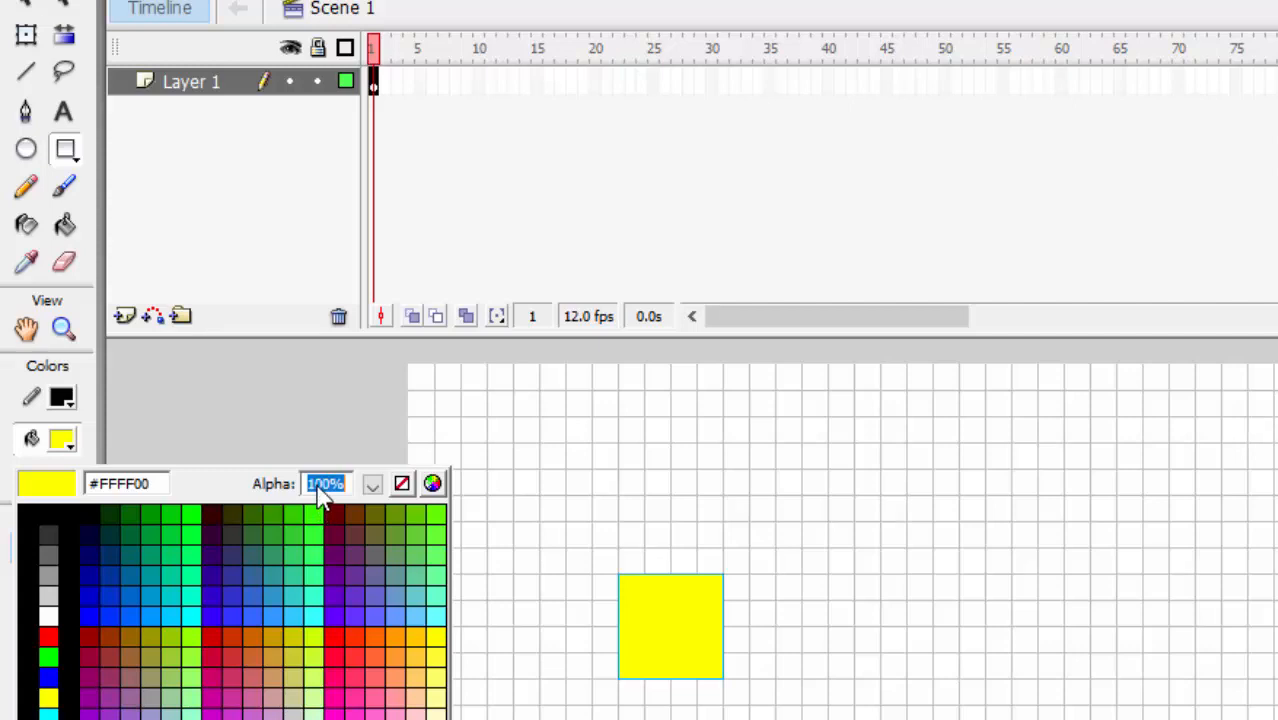
text(60)
key(Return)
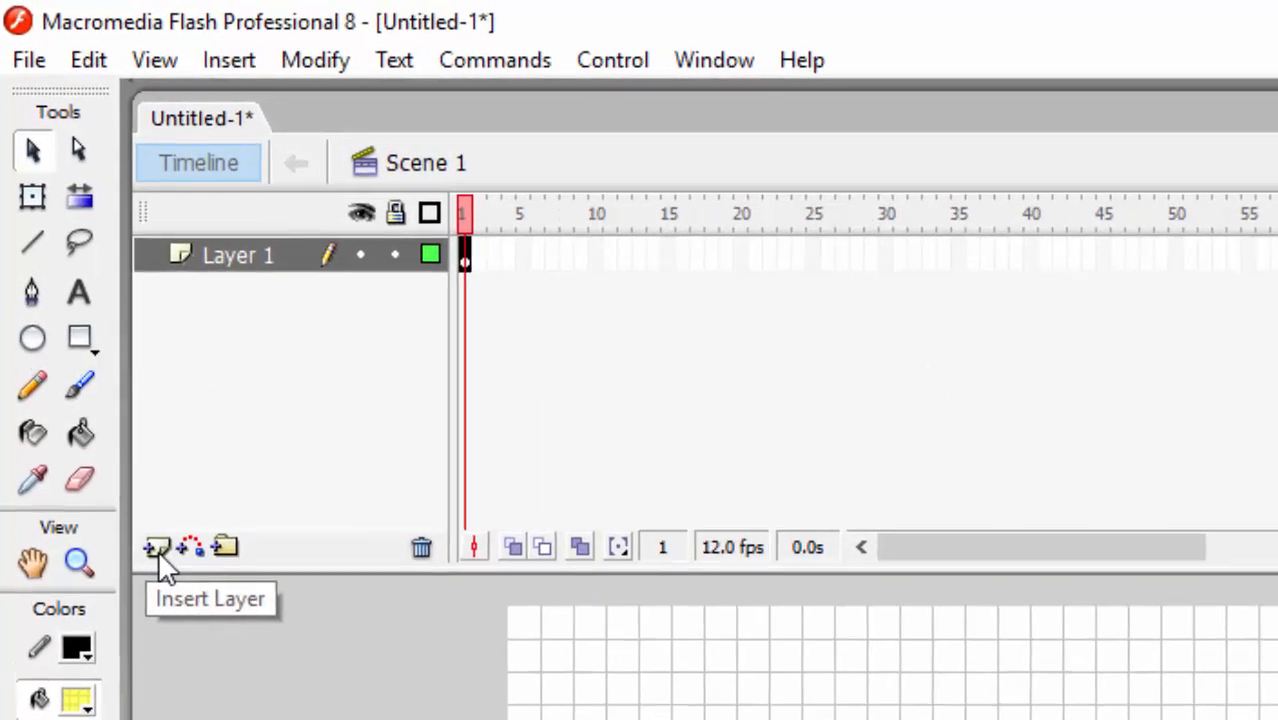
On a new layer, draw a second four-by-four-cell square offset two grid cells up and two cells right of the first.
click(80, 283)
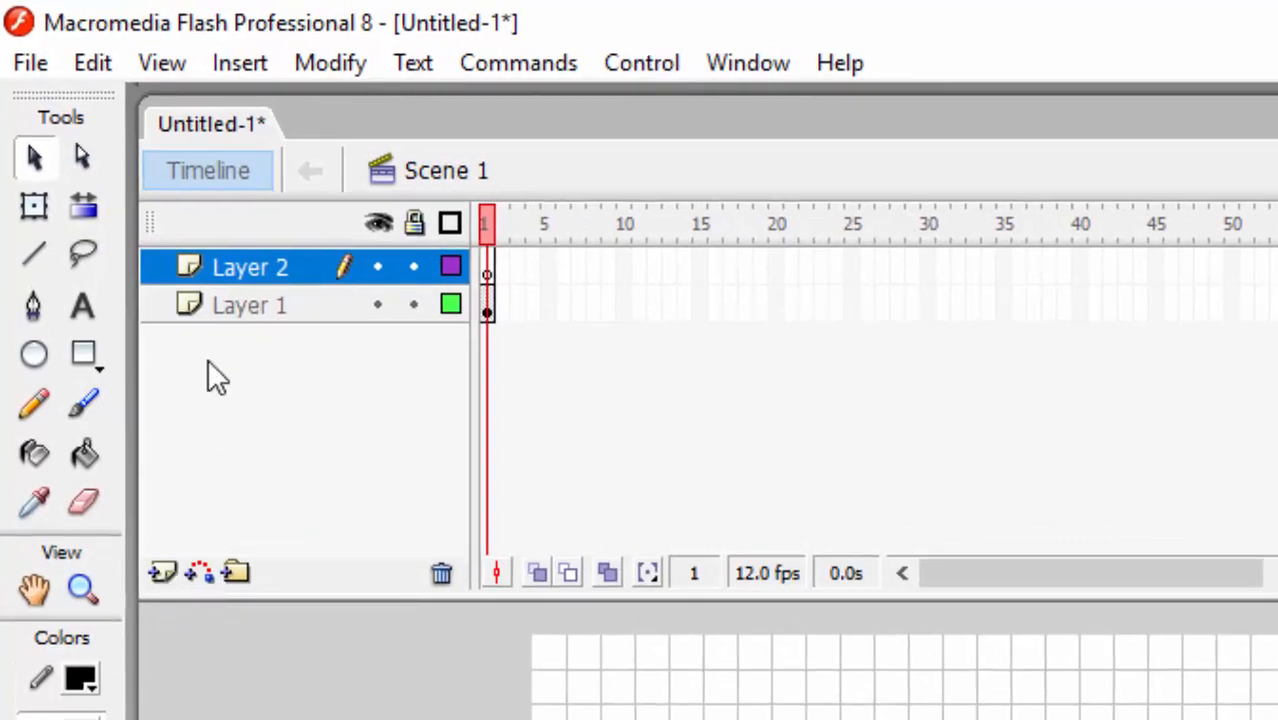
click(95, 352)
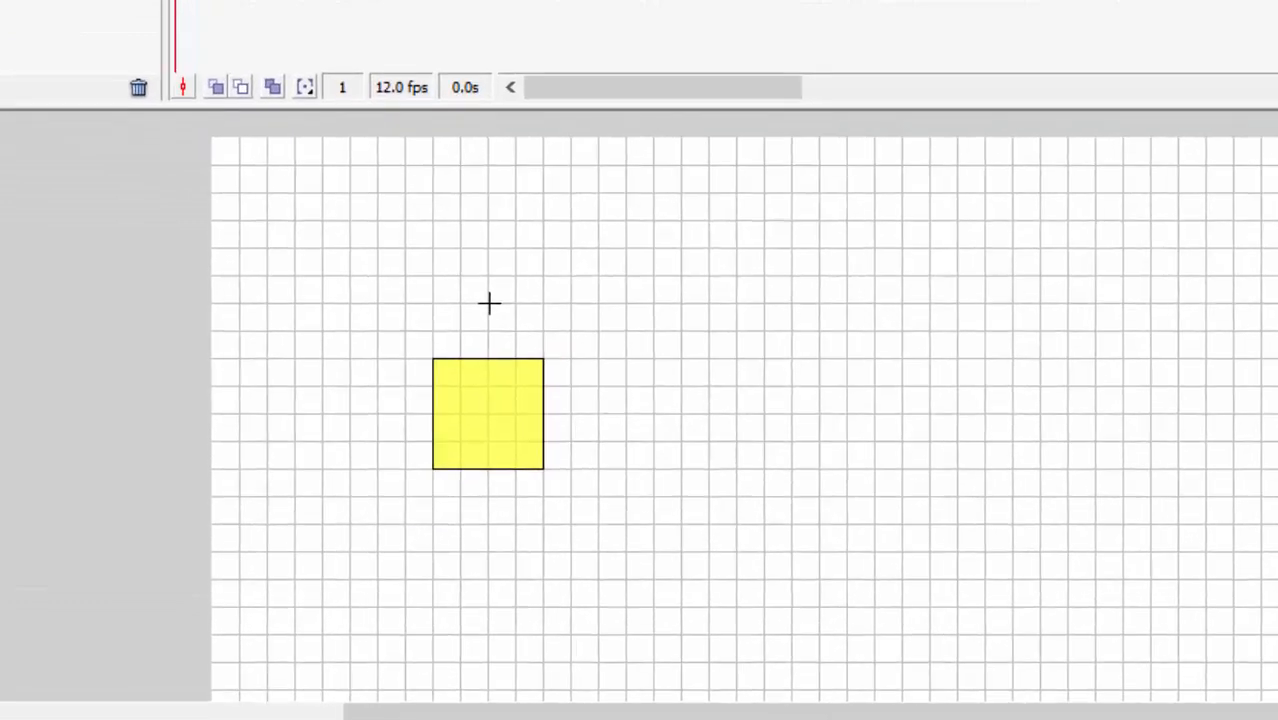
drag(450, 381, 509, 440)
drag(570, 384, 599, 412)
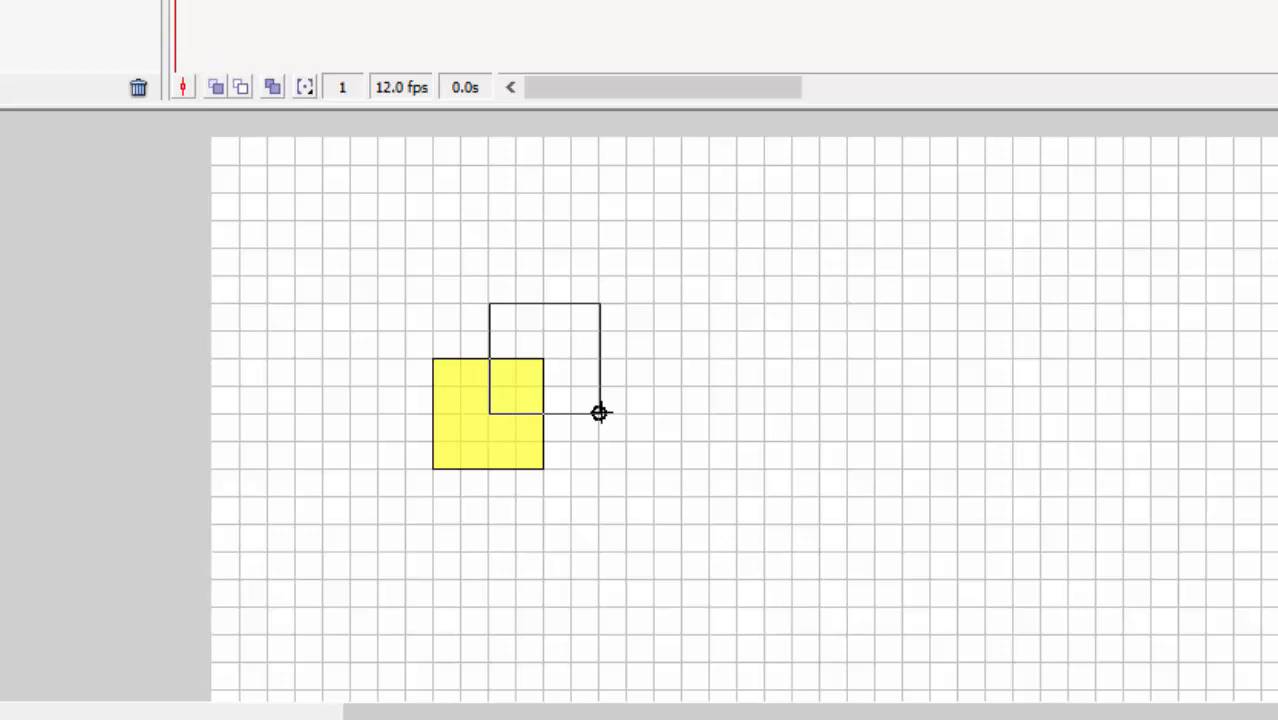
drag(599, 412, 599, 412)
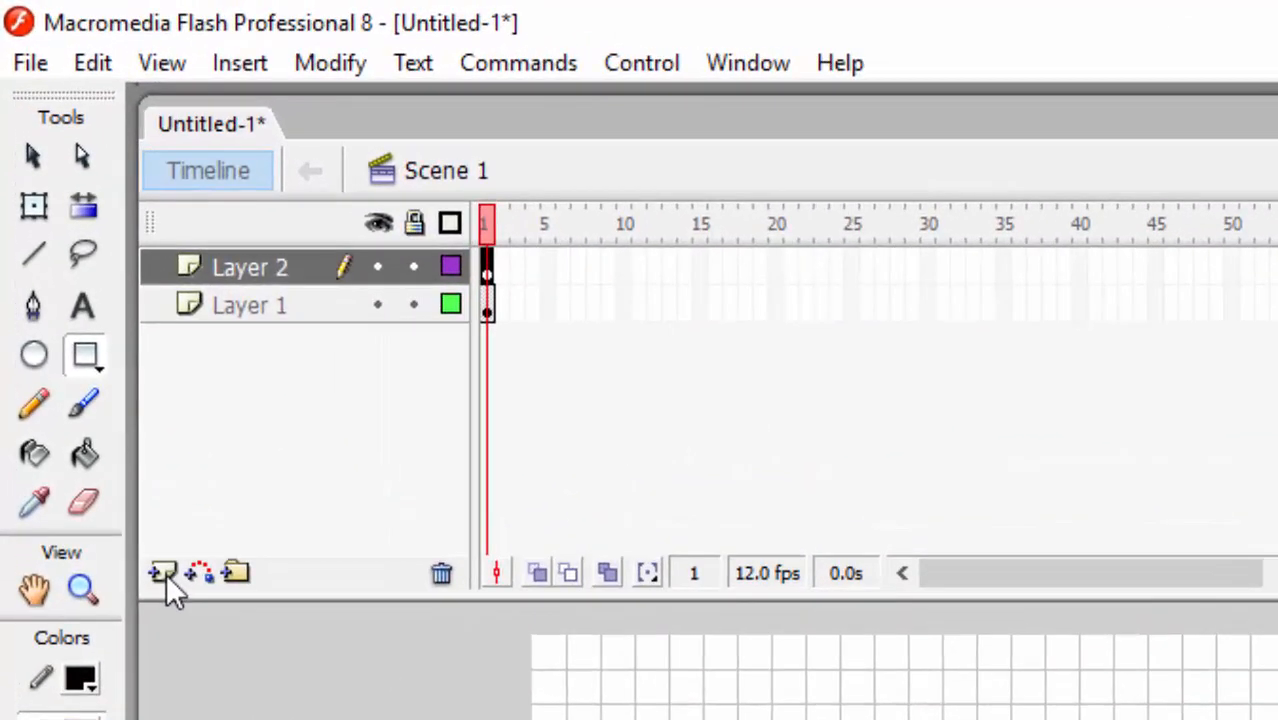
On a new layer, draw a two-by-four-cell rectangle and lower its left corners two cells to form the cube's left face.
click(81, 282)
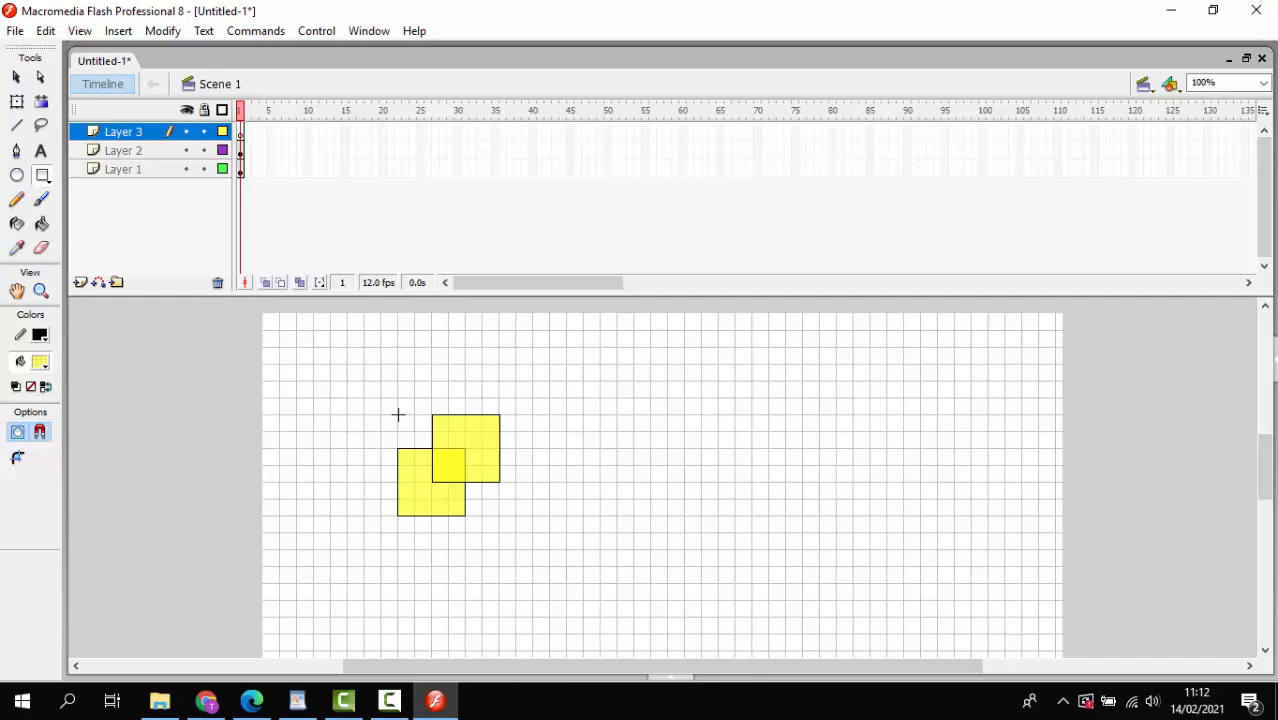
drag(397, 414, 431, 481)
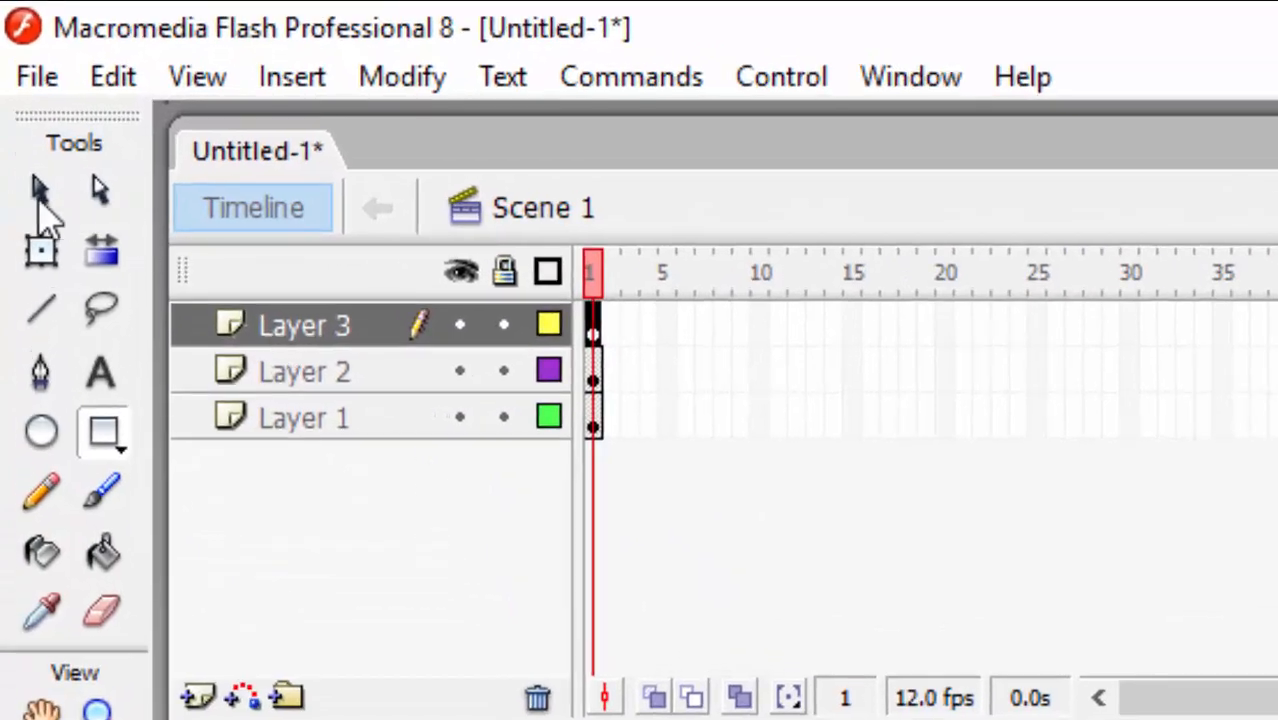
click(38, 189)
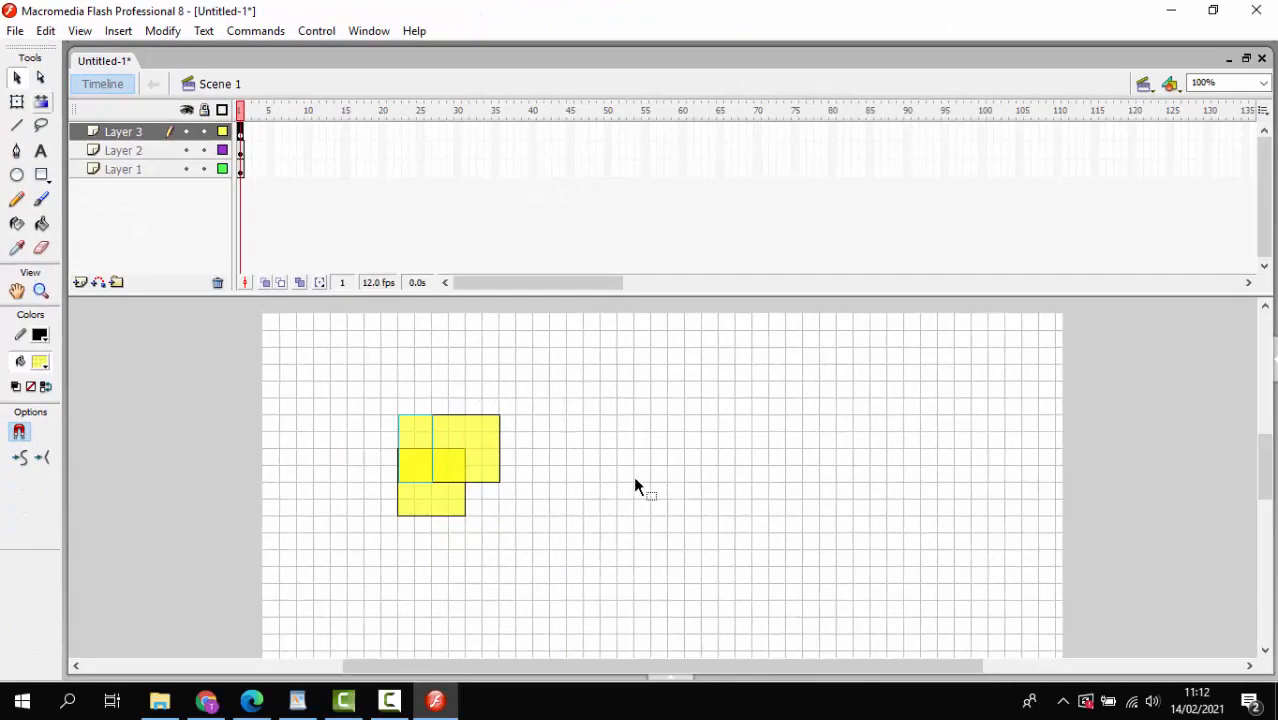
click(553, 524)
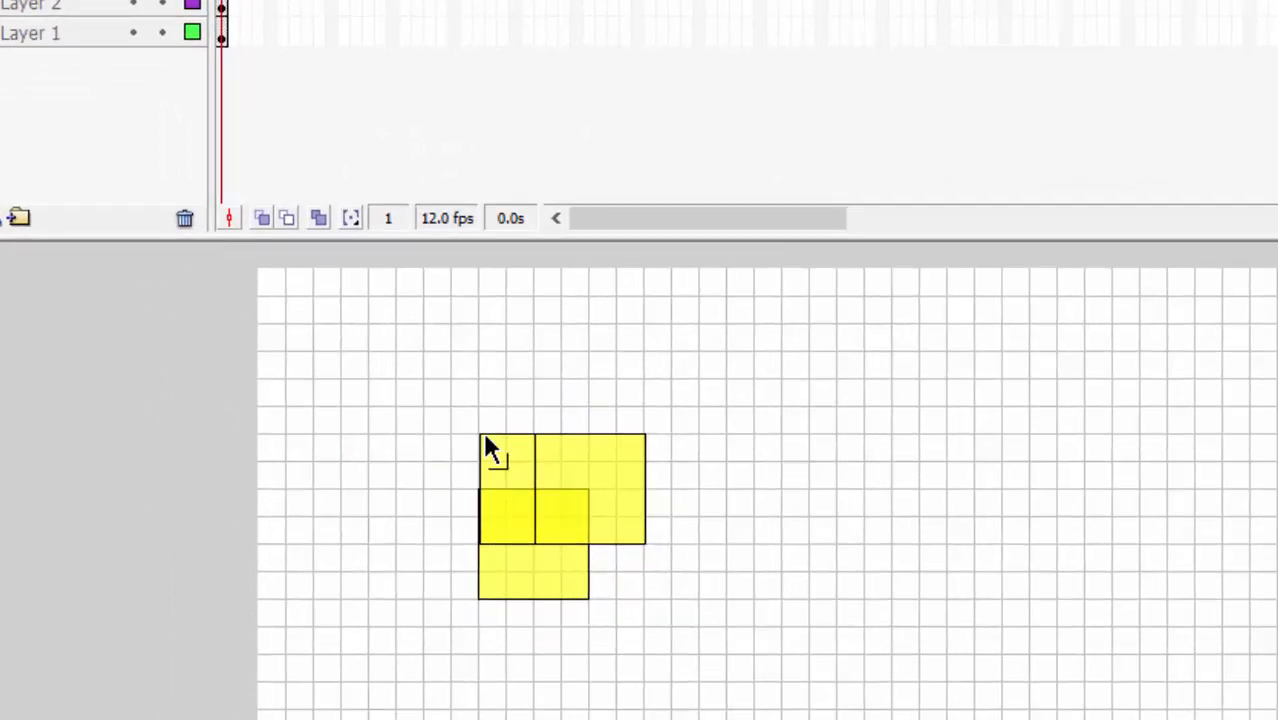
drag(485, 441, 487, 491)
drag(479, 543, 480, 597)
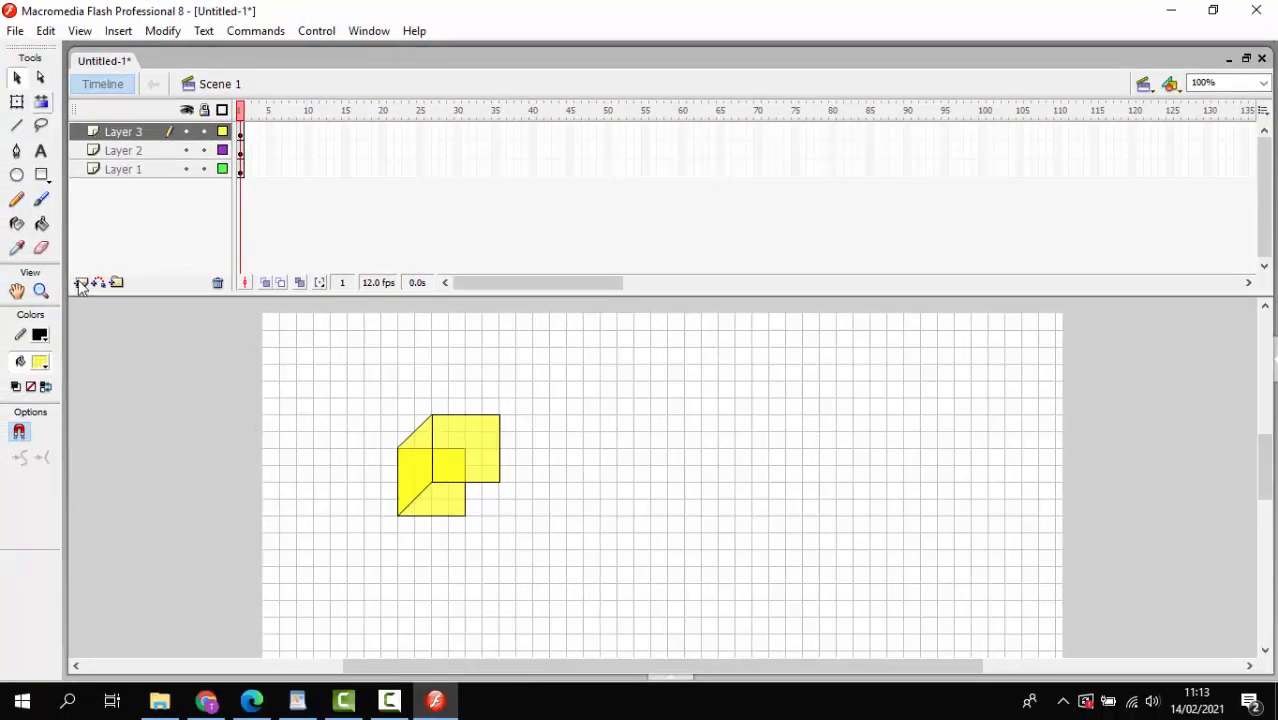
On a new layer, draw a two-by-four-cell rectangle and lower its left corners two cells to form the cube's right face.
click(80, 284)
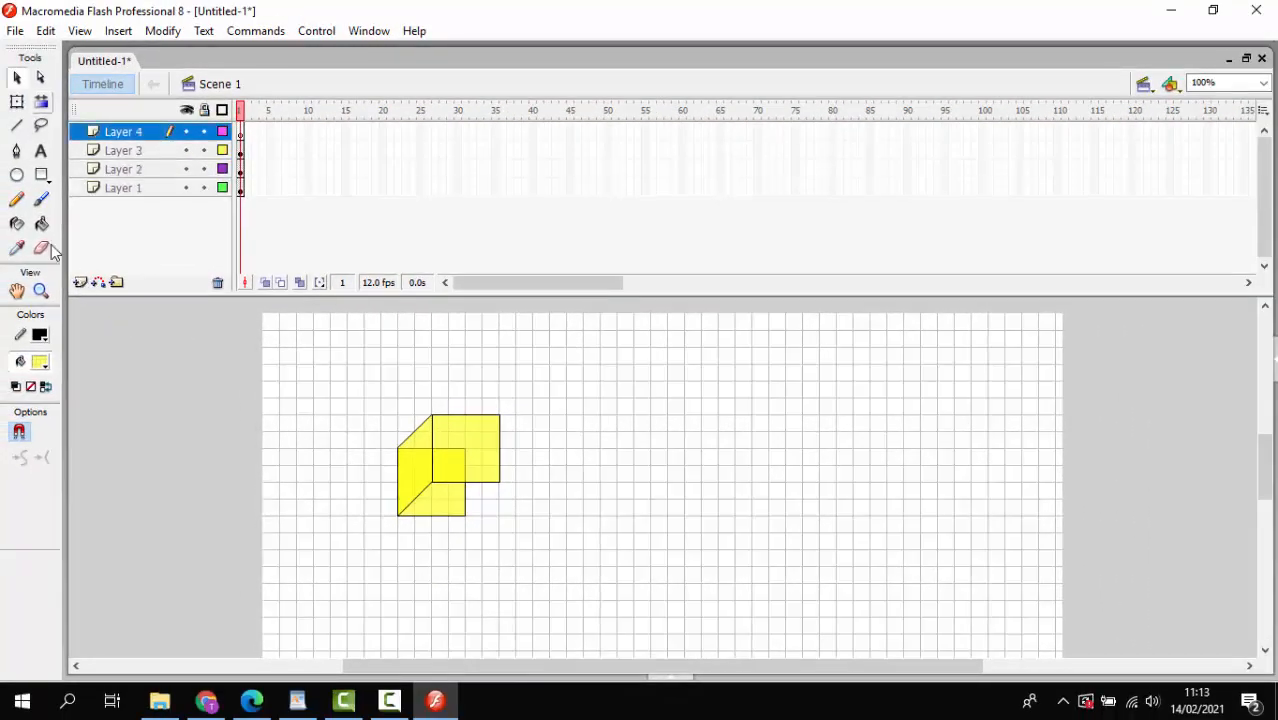
click(40, 176)
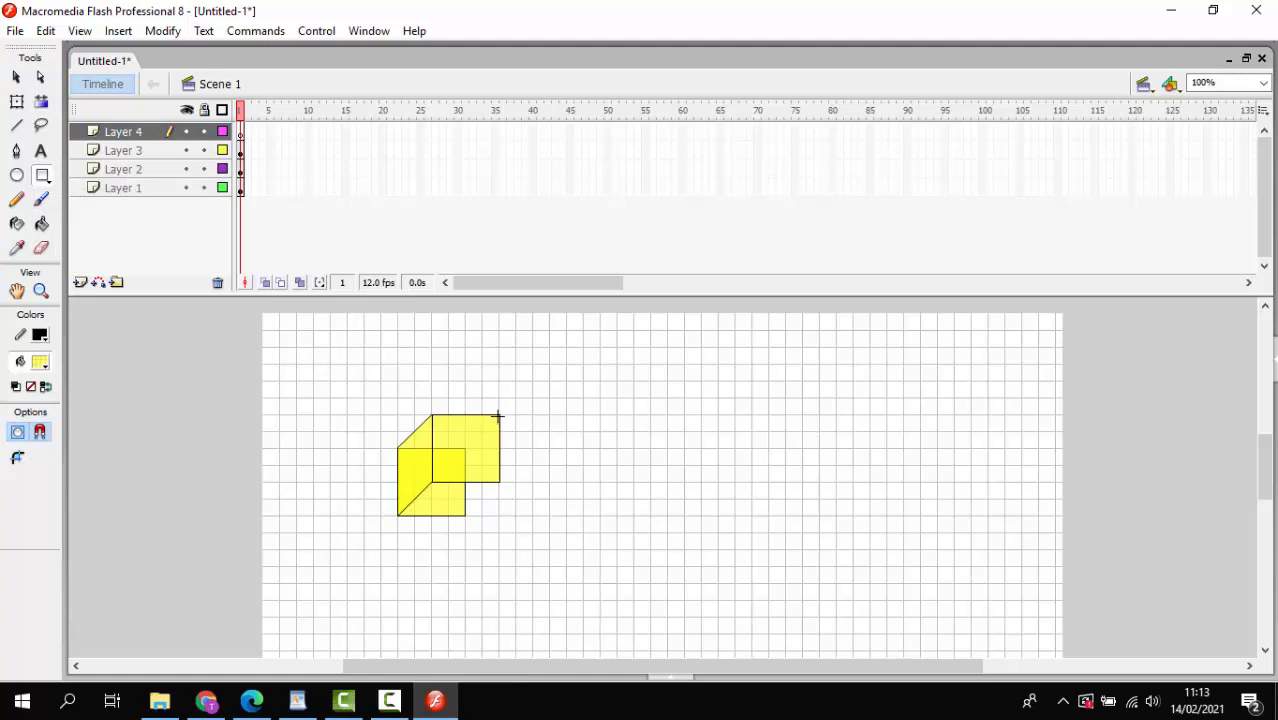
drag(501, 413, 465, 483)
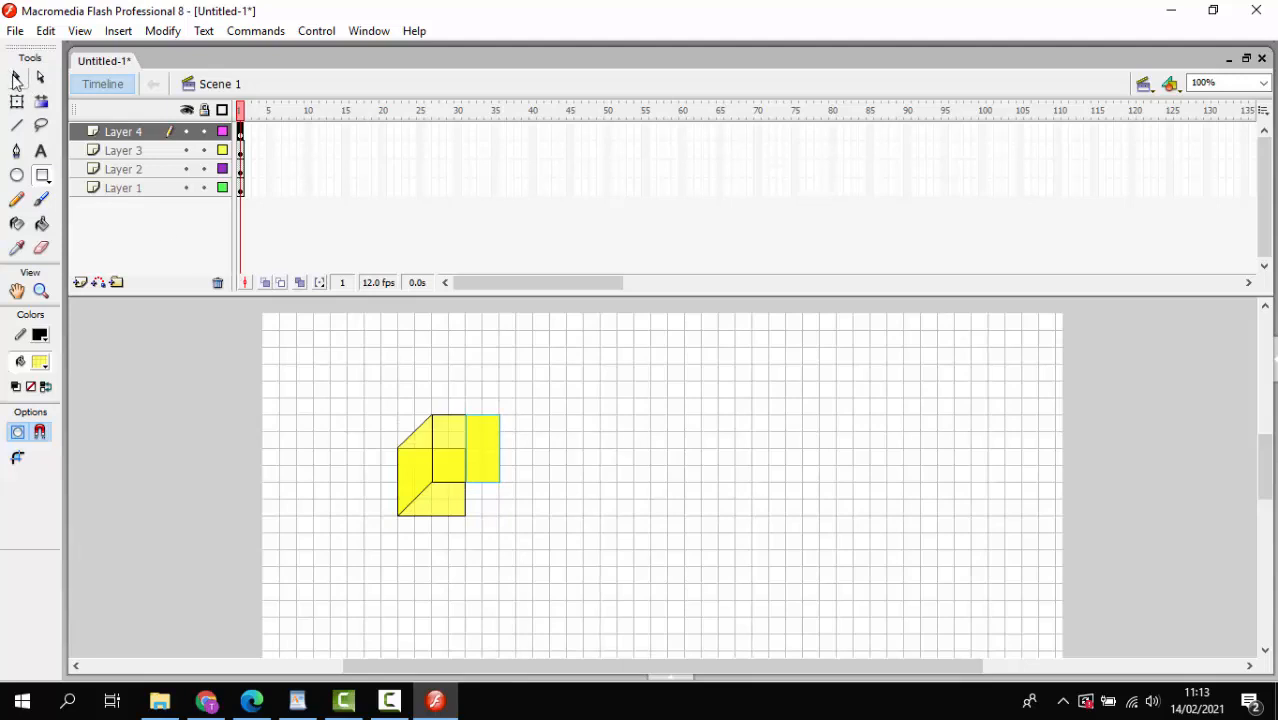
click(16, 78)
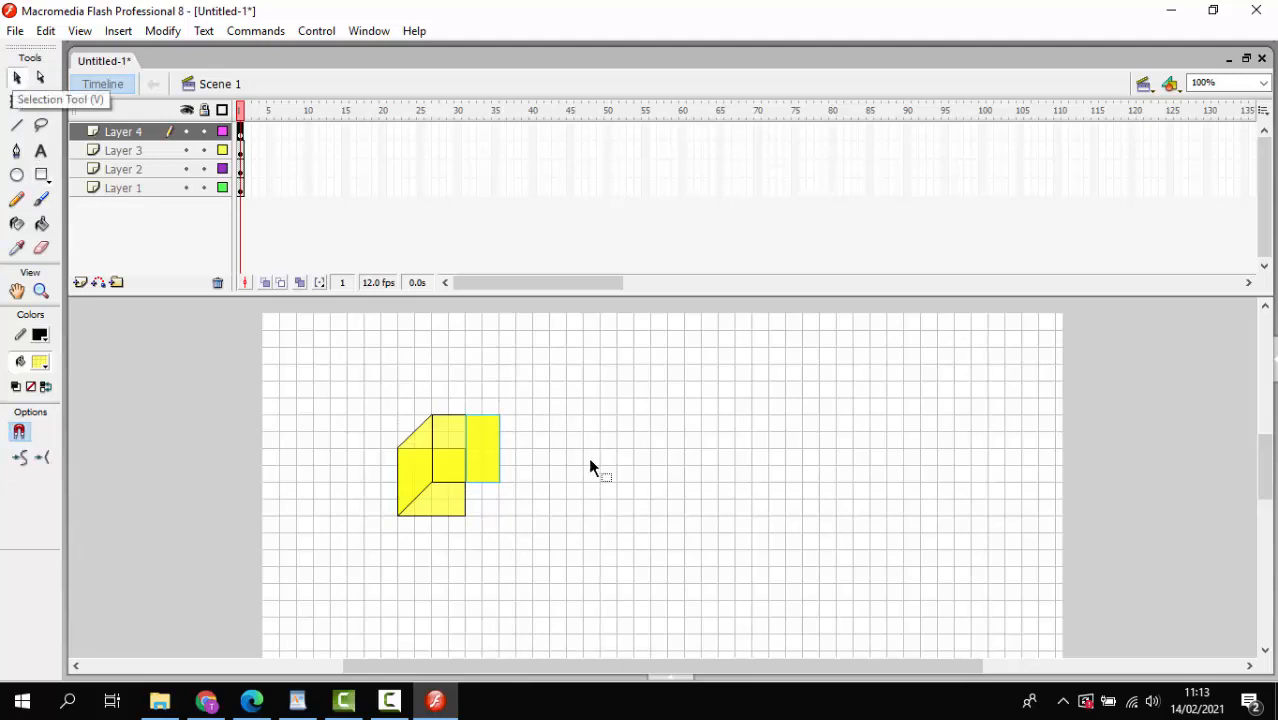
click(585, 466)
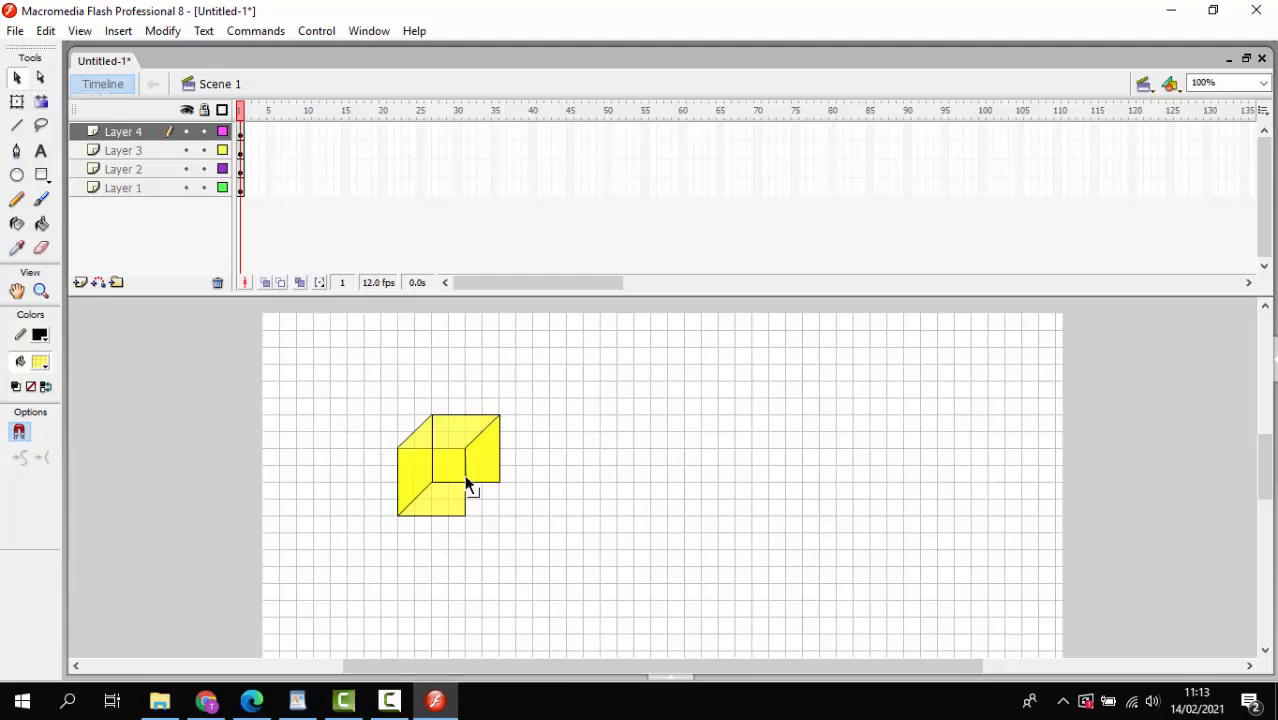
drag(466, 487, 469, 519)
On a new layer, draw a two-by-two-cell square and stretch its corners to the squares' upper edges to form the cube's top face.
click(80, 283)
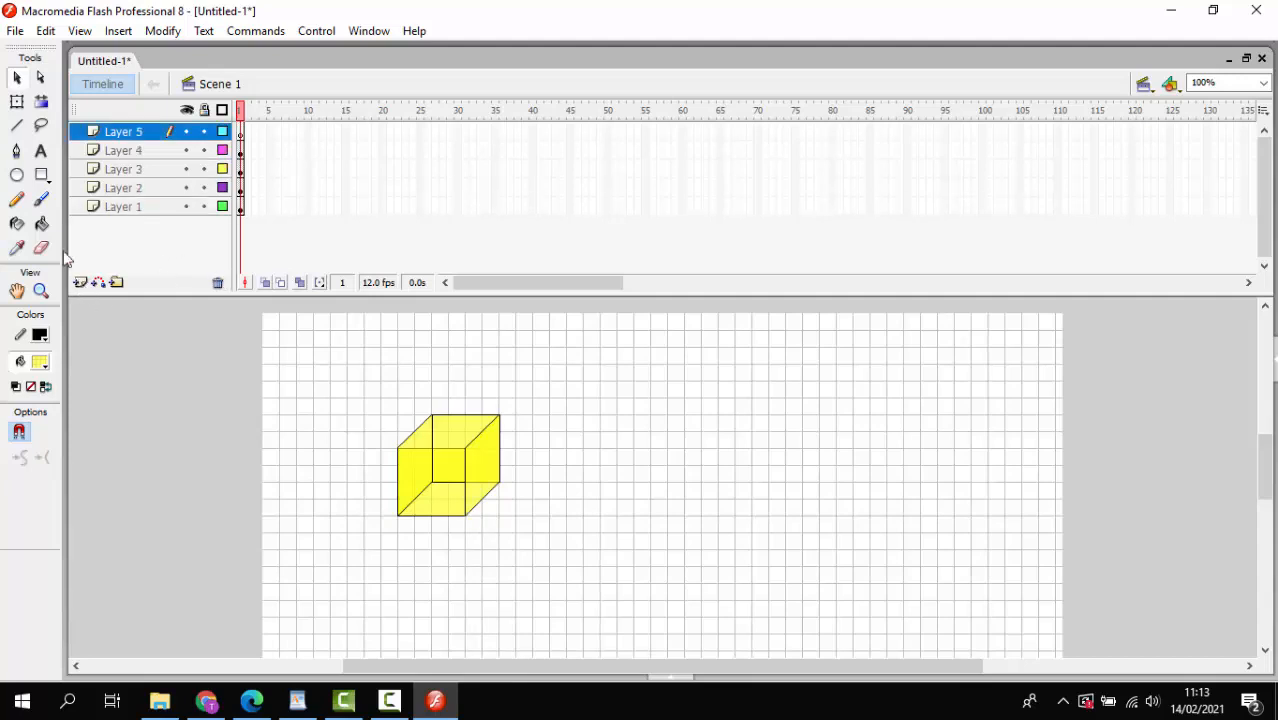
click(42, 177)
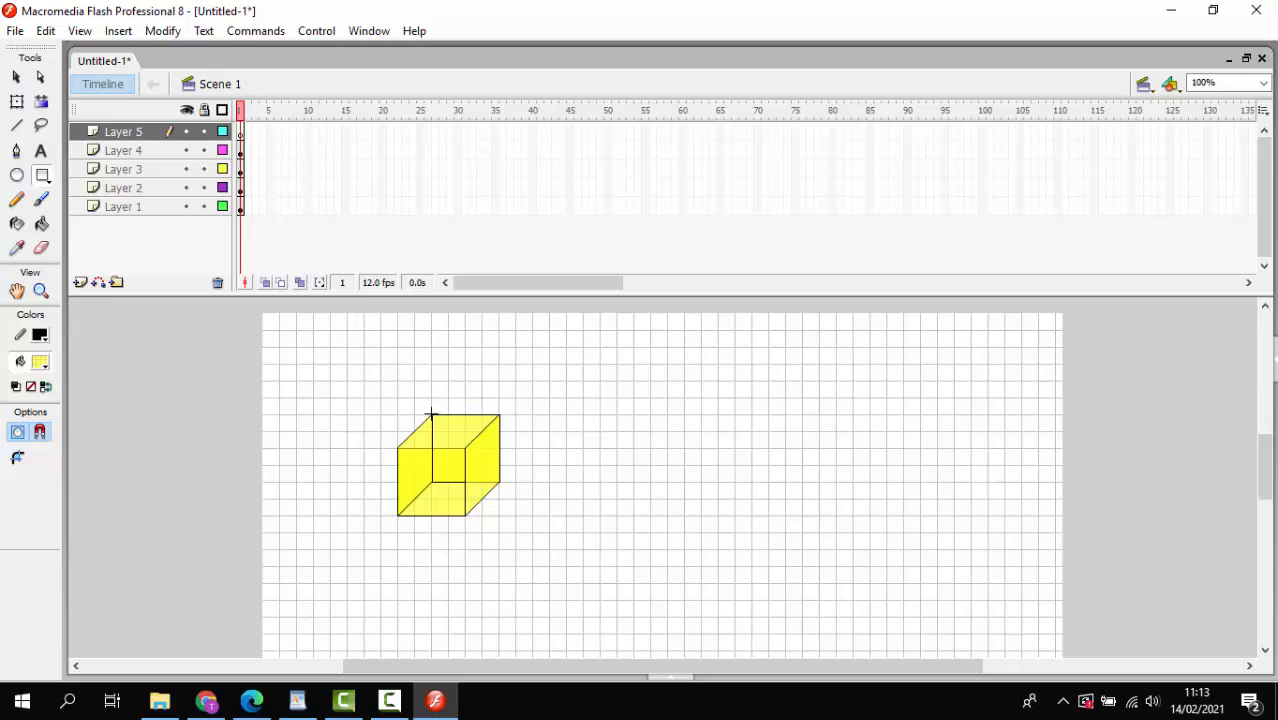
drag(432, 414, 465, 448)
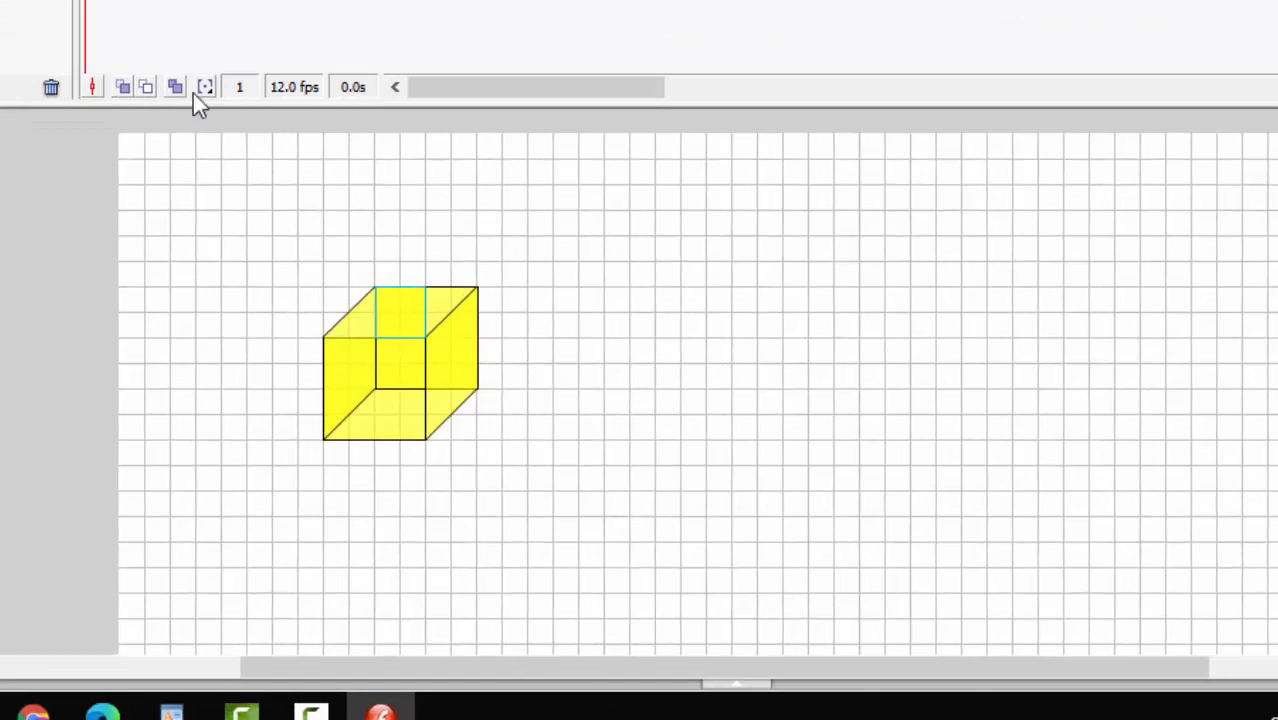
click(516, 273)
drag(425, 289, 476, 290)
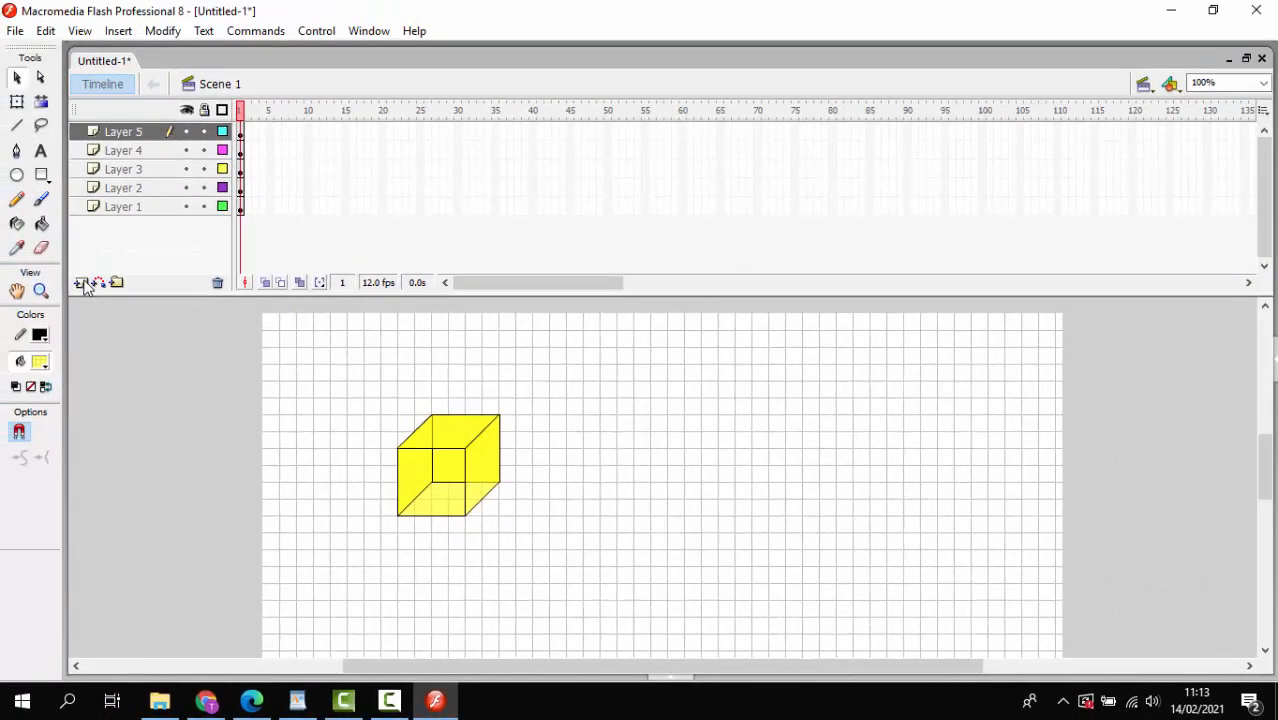
On a new layer, draw a four-by-two-cell rectangle and shift its lower corners two cells left to form the cube's bottom face.
click(80, 282)
click(42, 175)
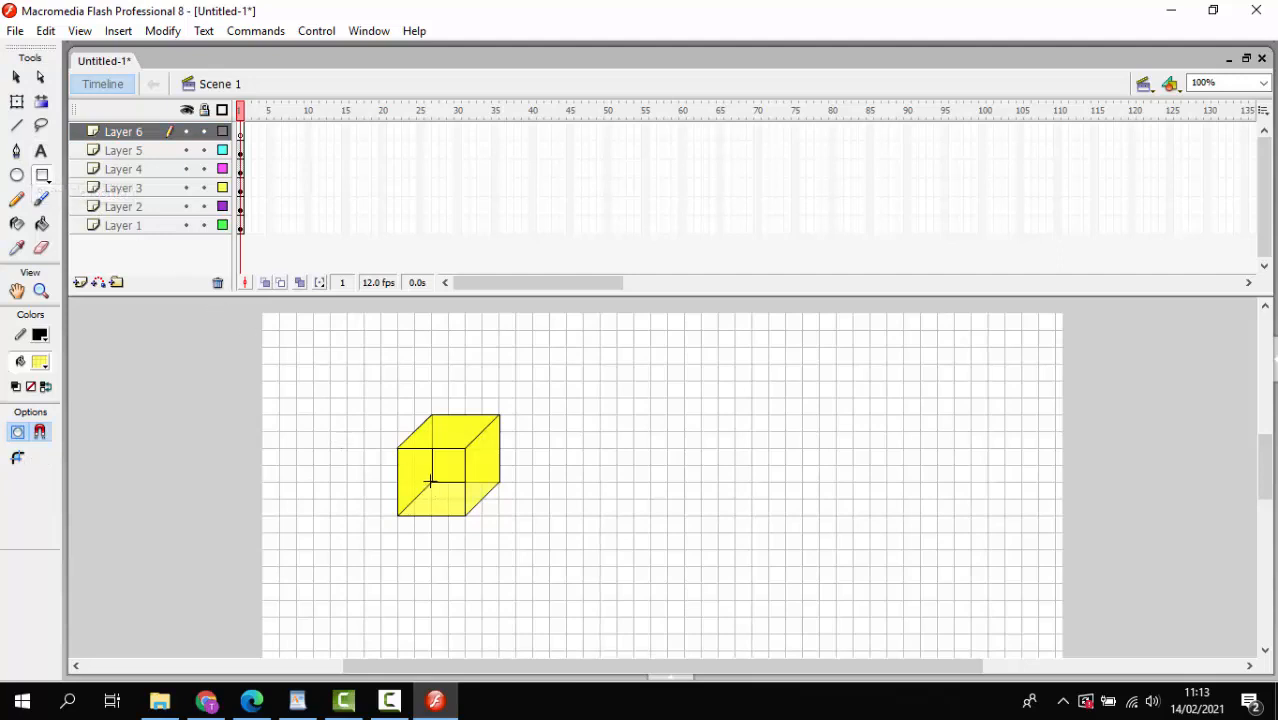
mouse_move(433, 483)
mouse_down()
mouse_move(465, 513)
mouse_move(491, 503)
mouse_move(500, 516)
mouse_up()
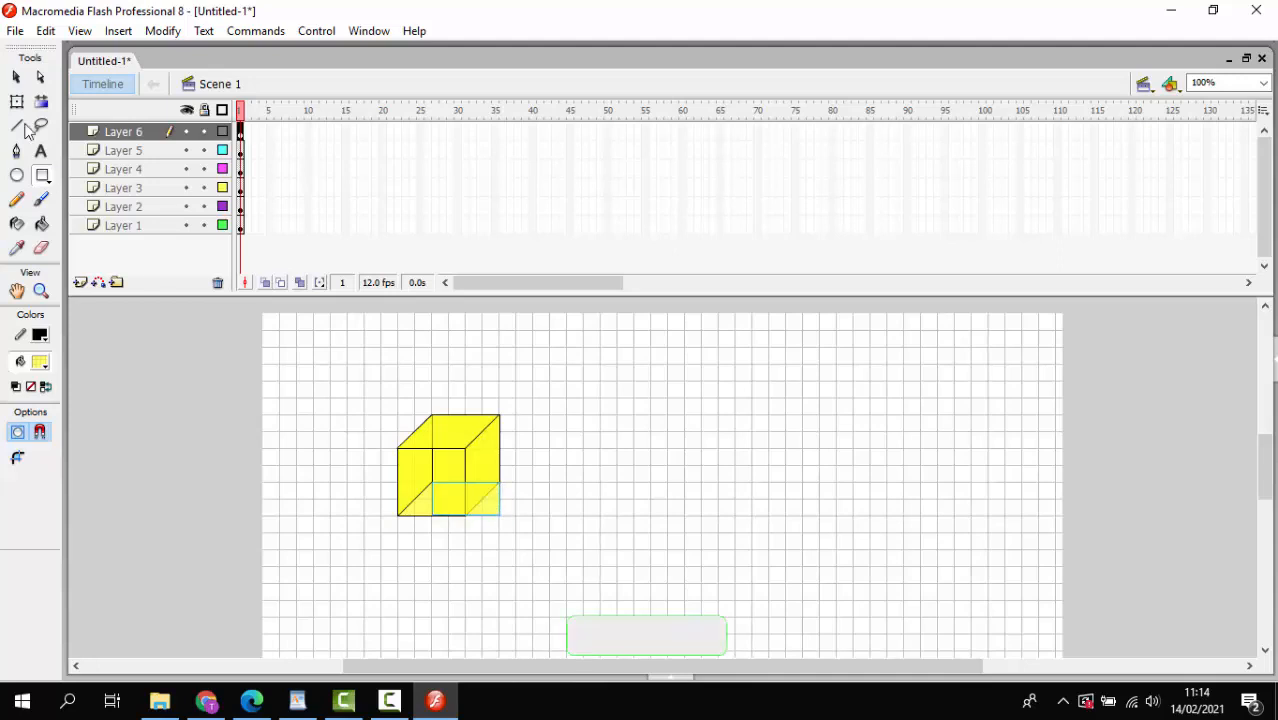
click(16, 78)
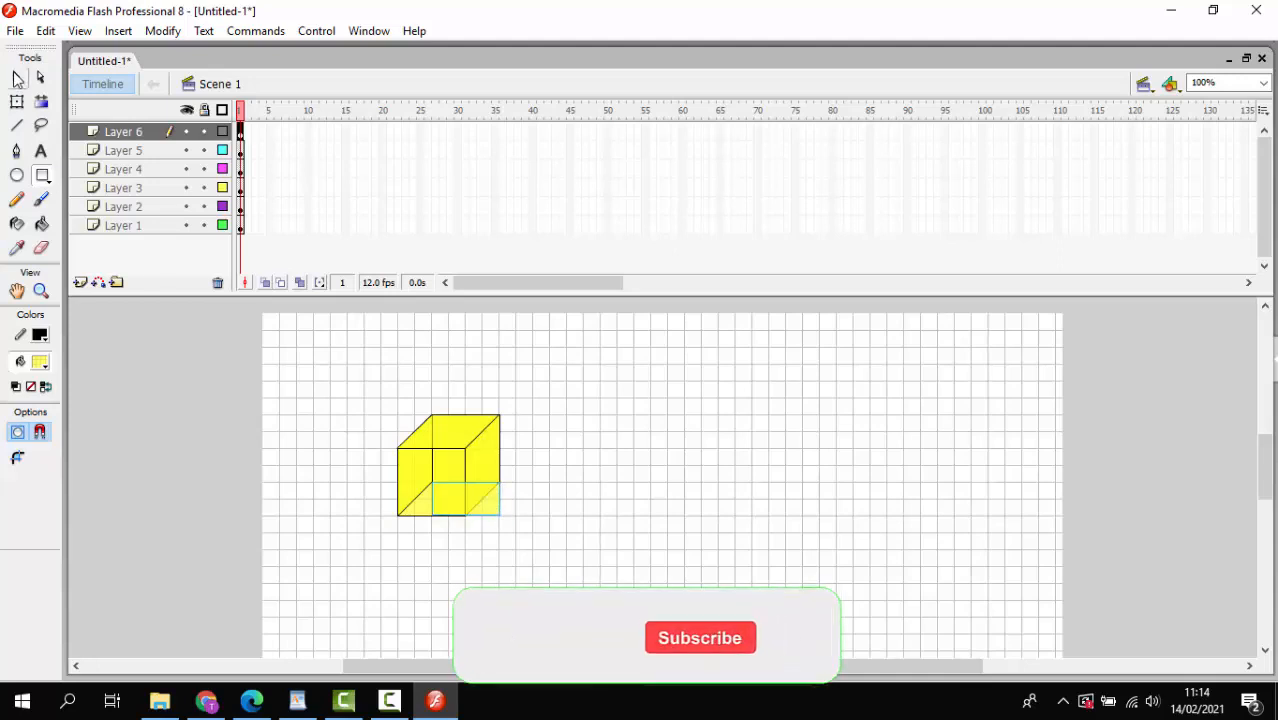
click(574, 484)
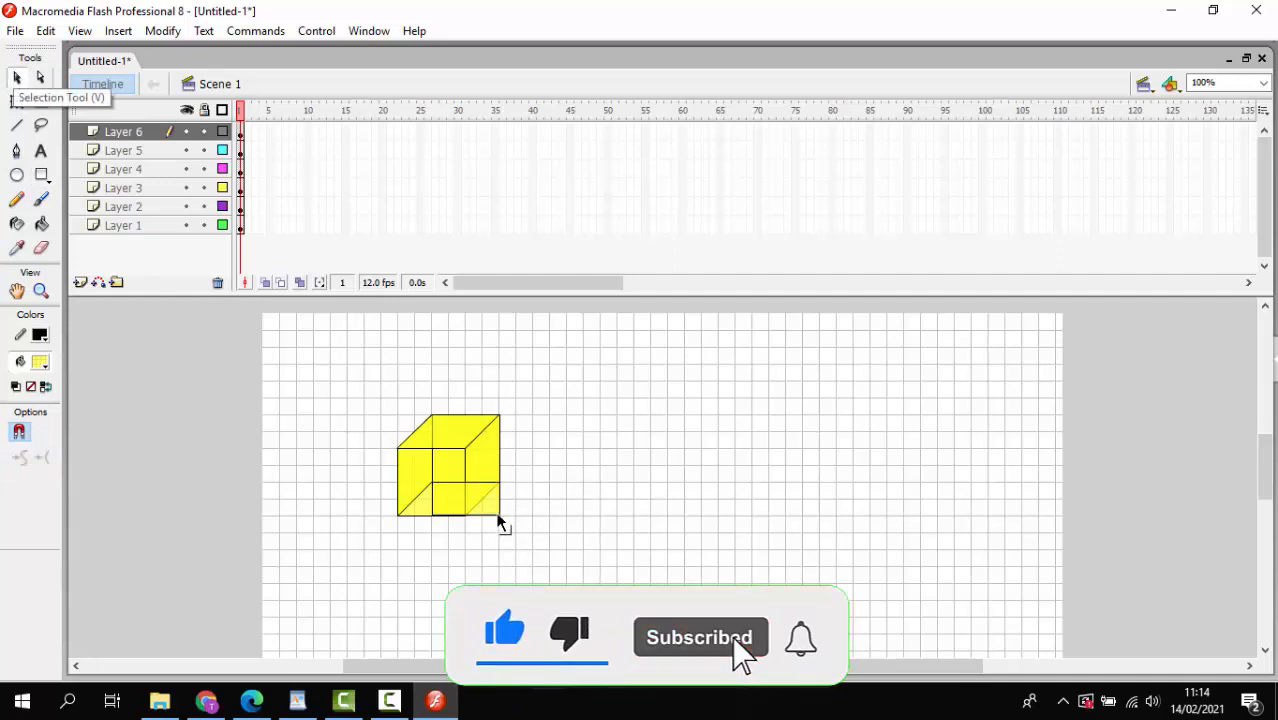
drag(466, 516, 398, 516)
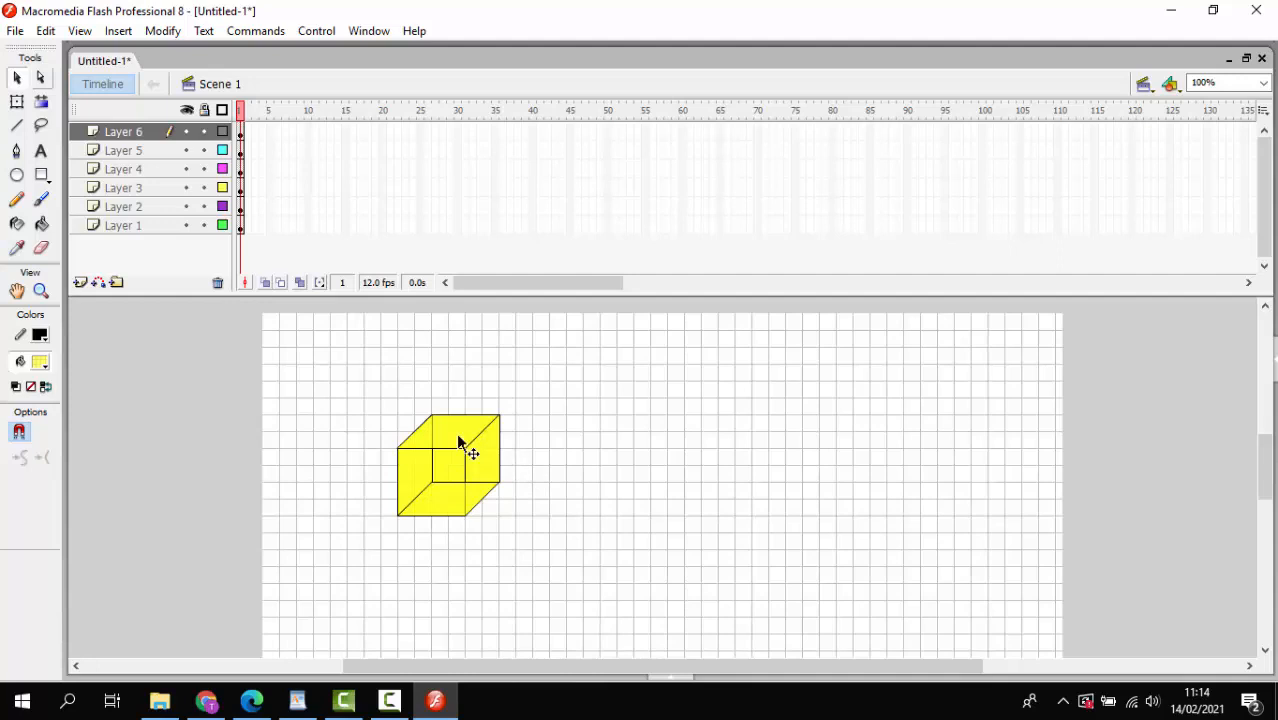
Enlarge the view of the cube to 200% and reposition it with empty grid space beside the cube.
click(41, 290)
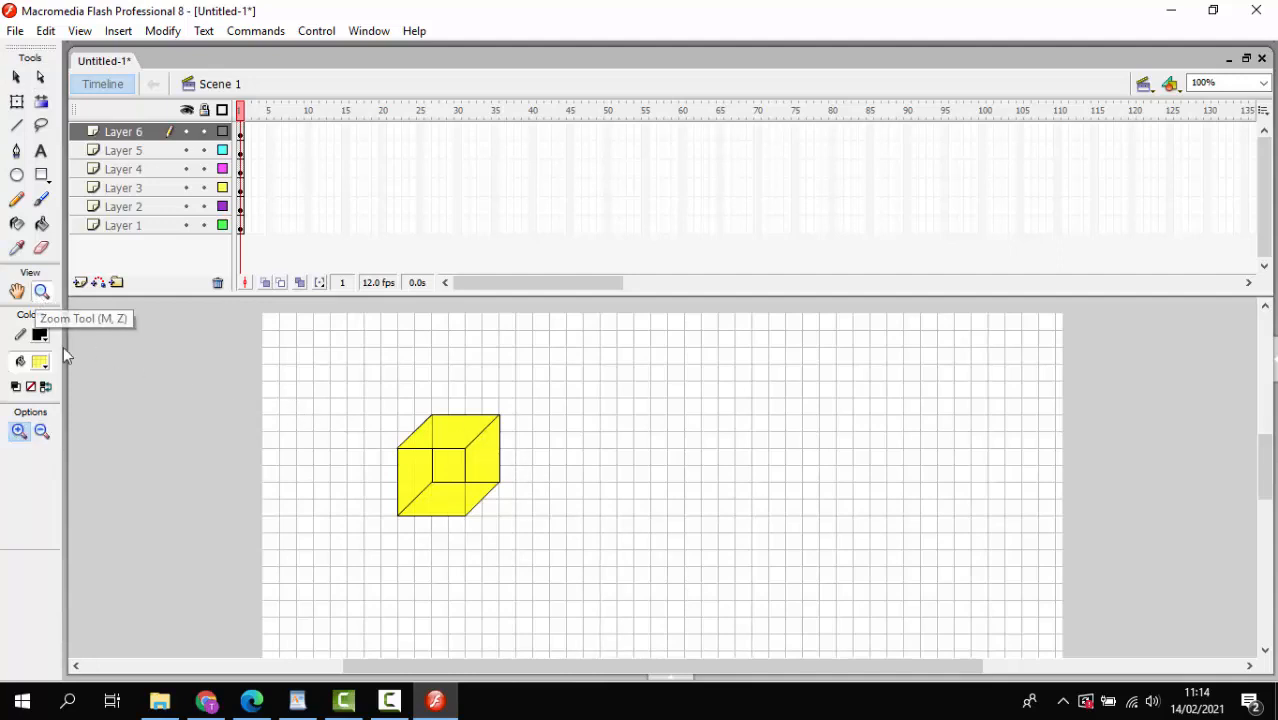
click(17, 428)
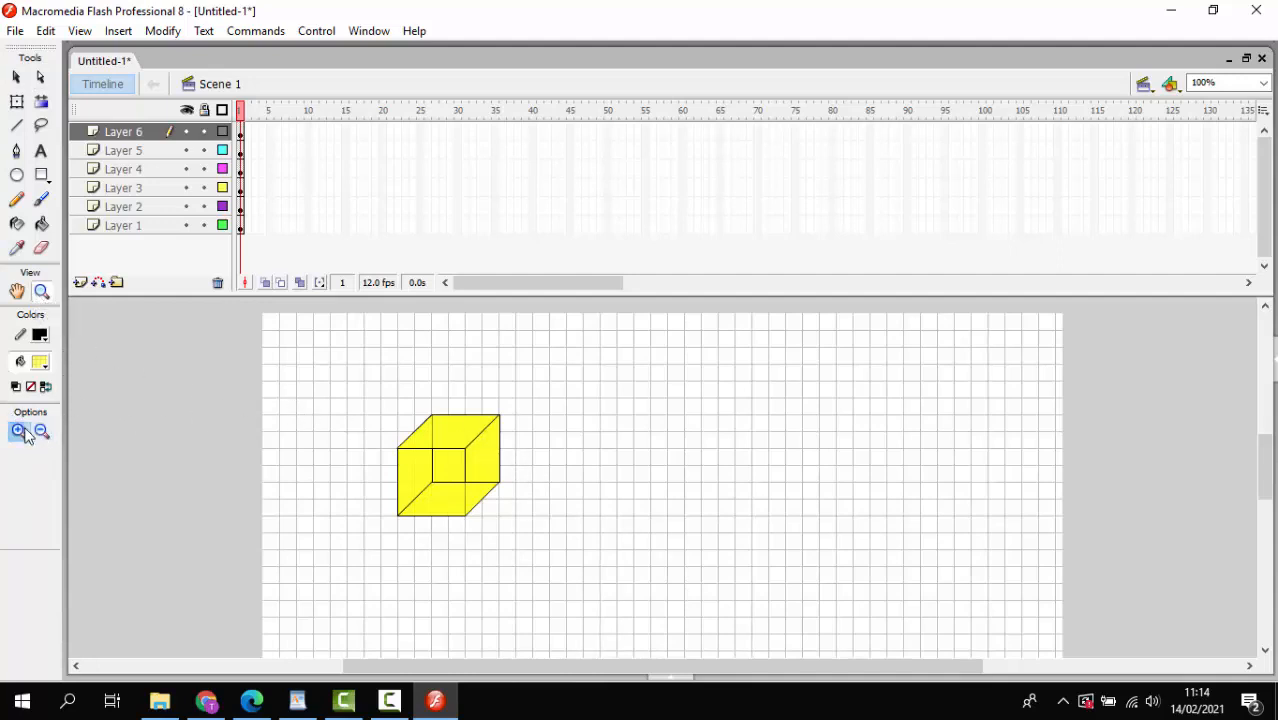
click(373, 408)
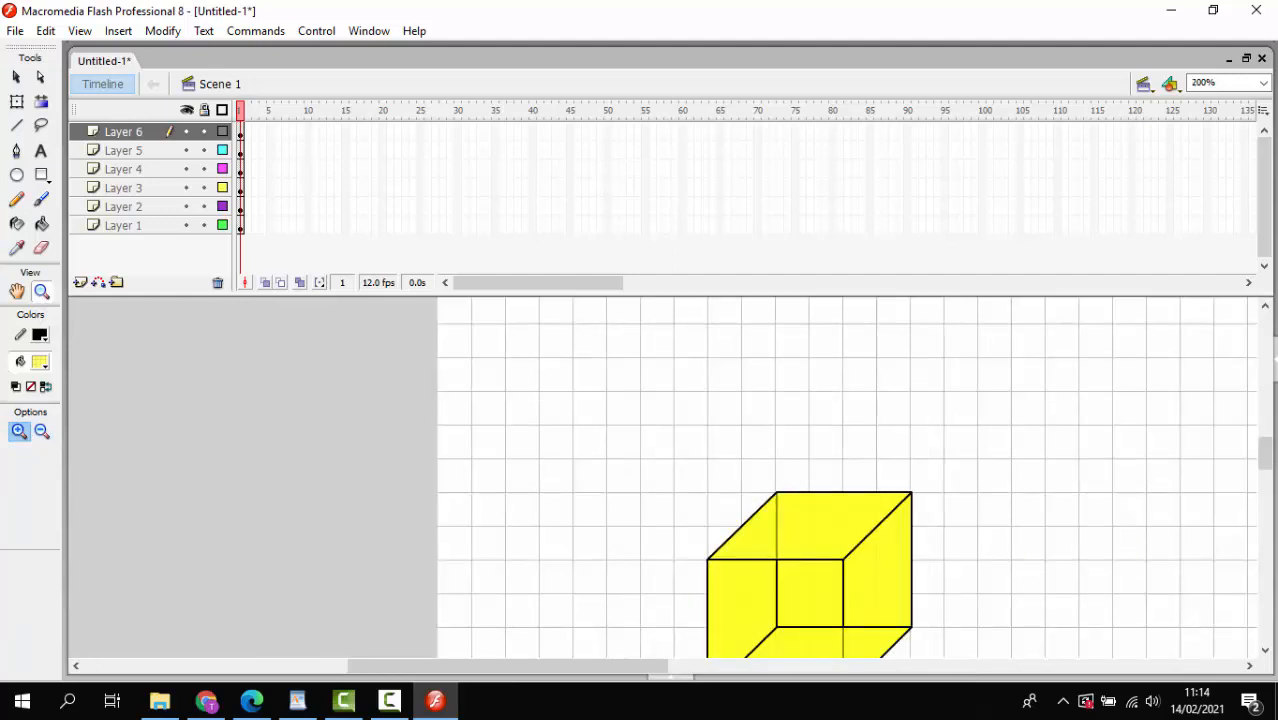
drag(1268, 456, 1270, 478)
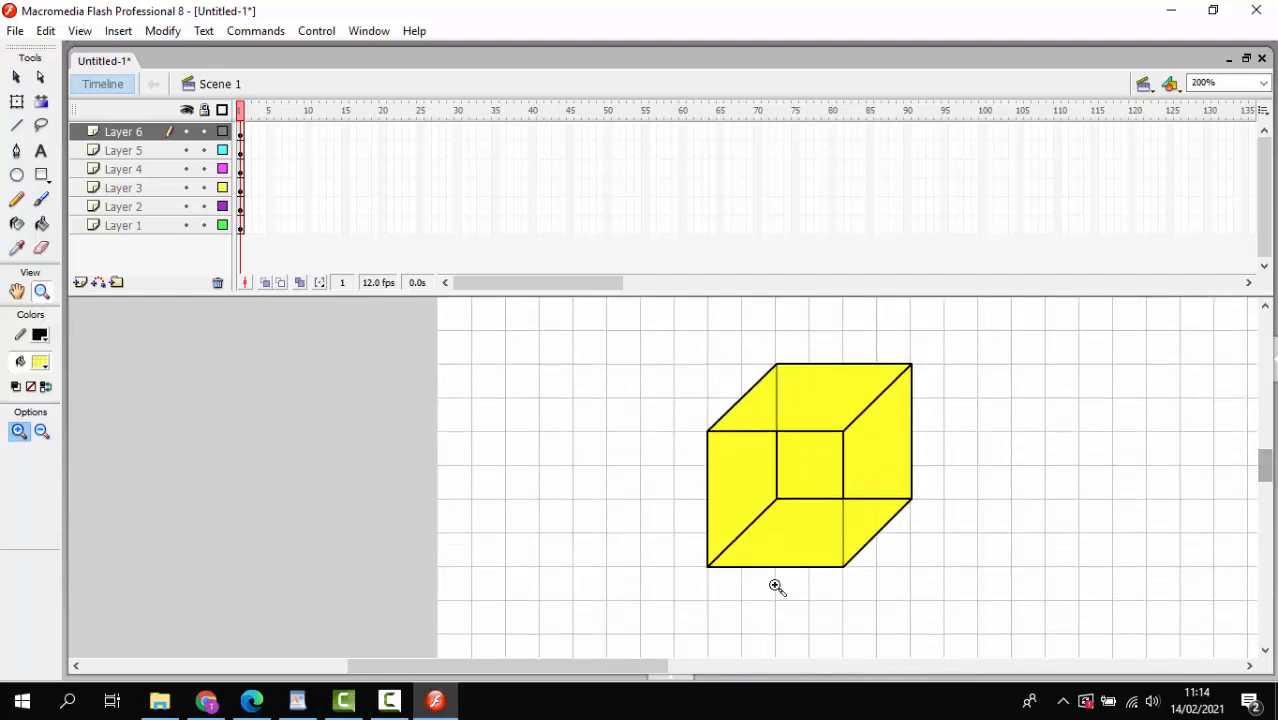
drag(614, 667, 754, 666)
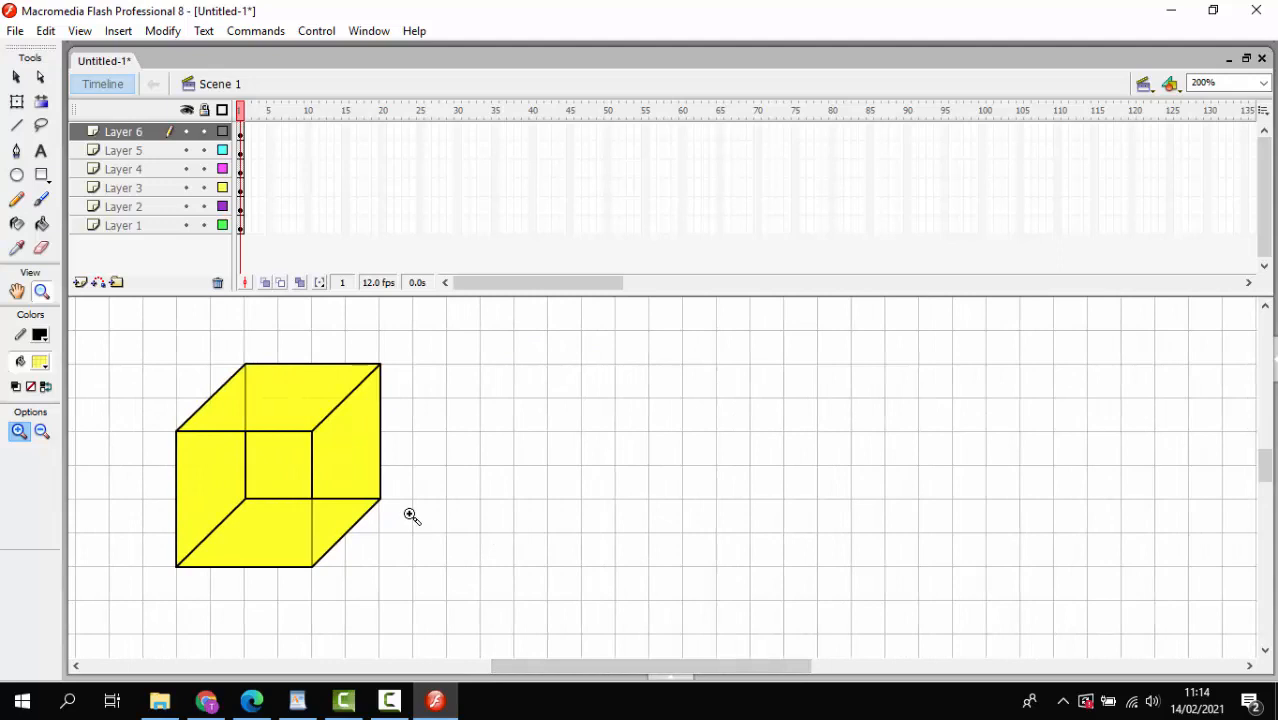
Insert keyframes at frame 200 on all six layers.
drag(505, 283, 691, 281)
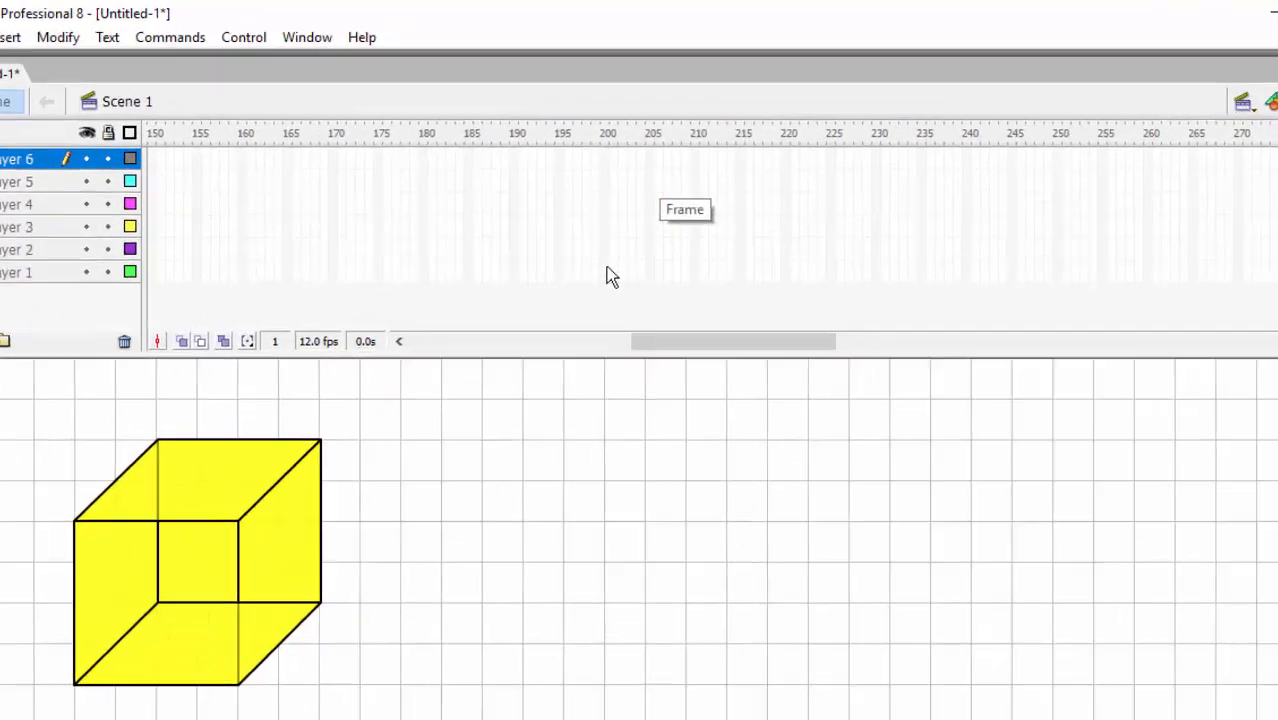
drag(616, 225, 613, 170)
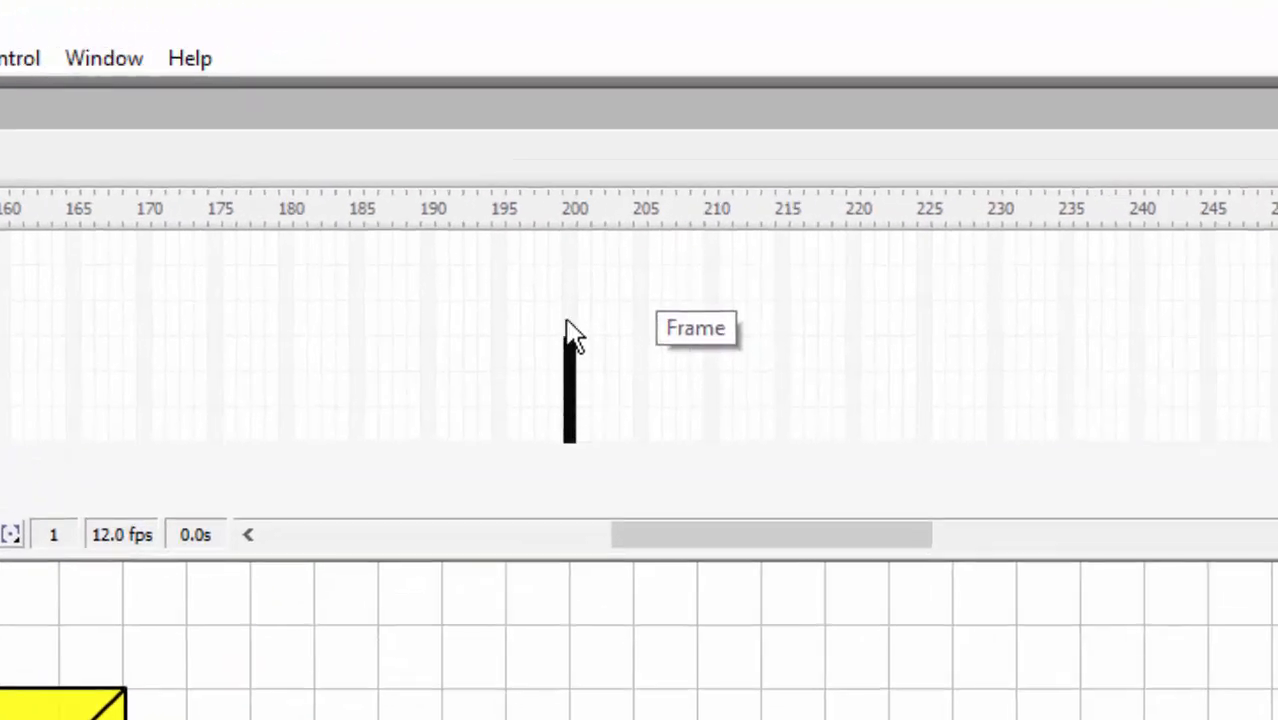
drag(570, 335, 580, 248)
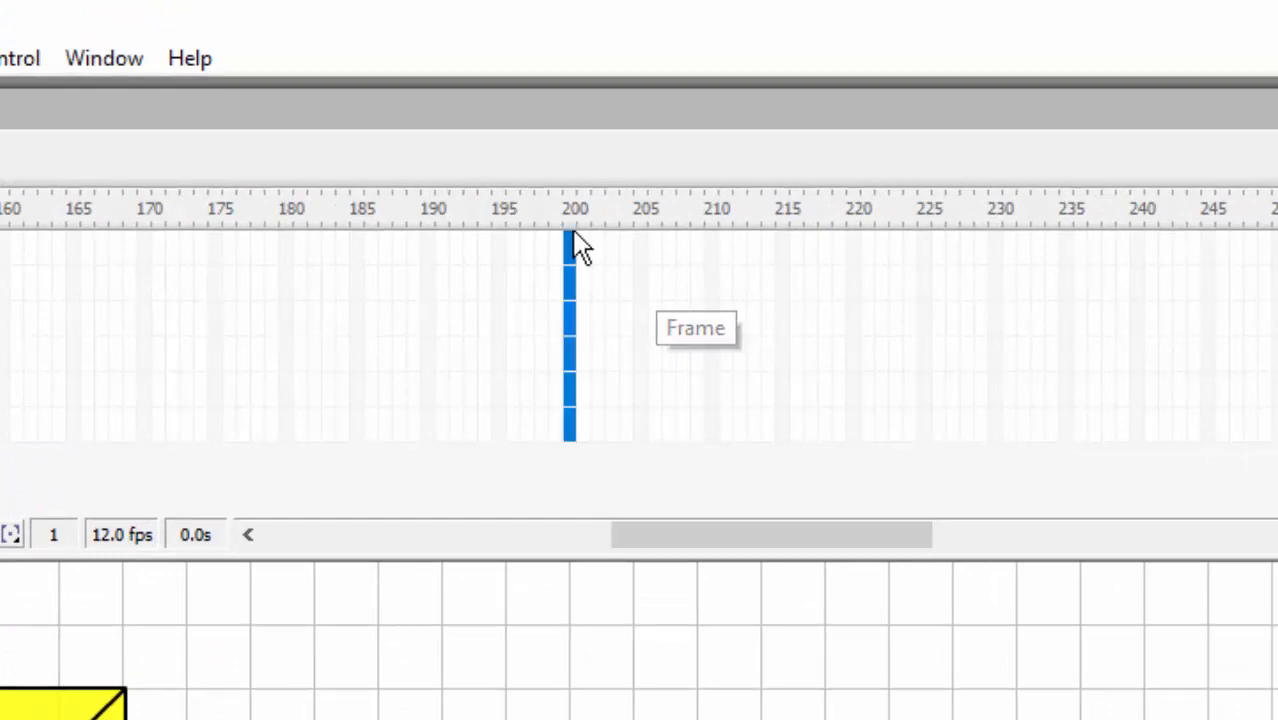
right_click(566, 280)
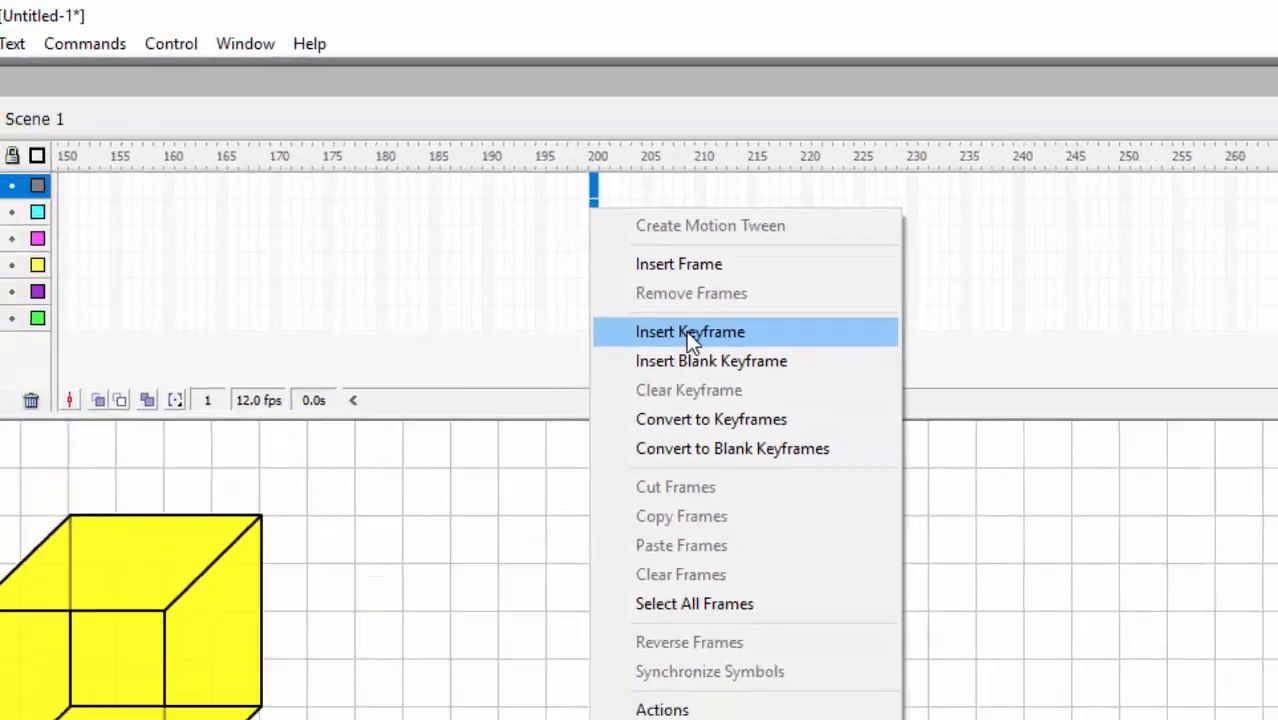
click(686, 331)
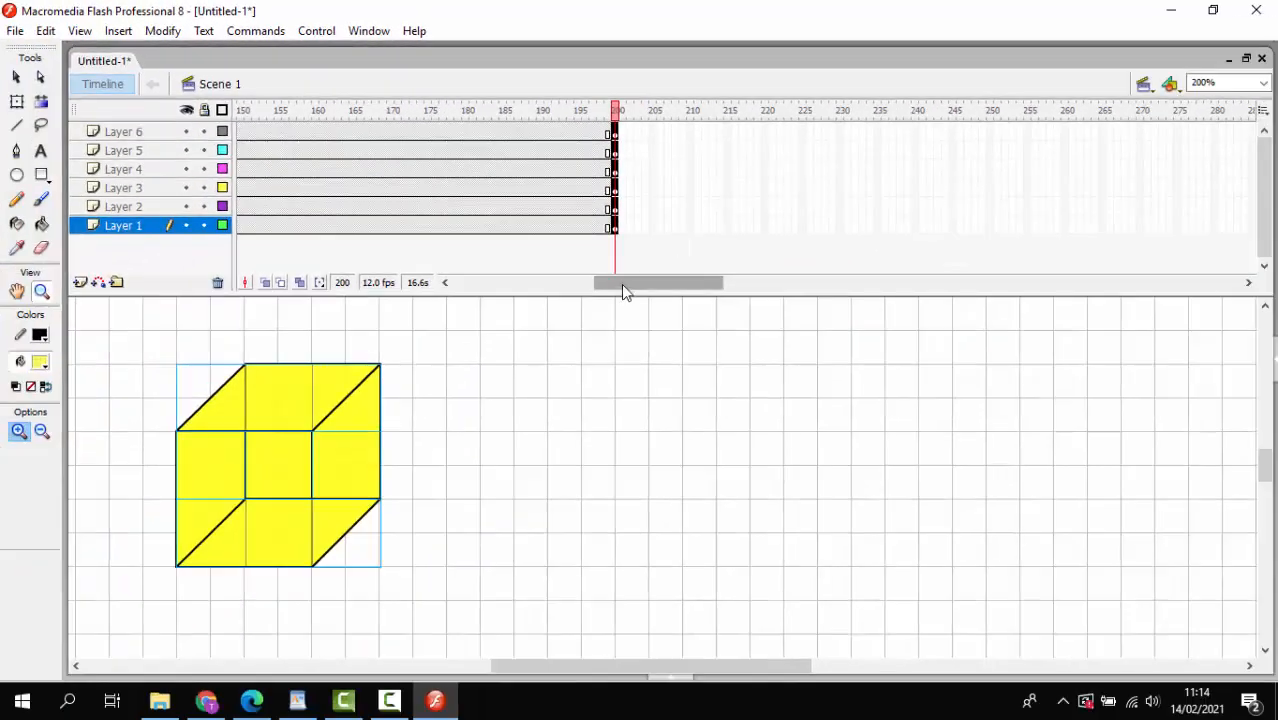
Go back to frame 1 and lock every layer except Layer 1.
drag(621, 284, 372, 289)
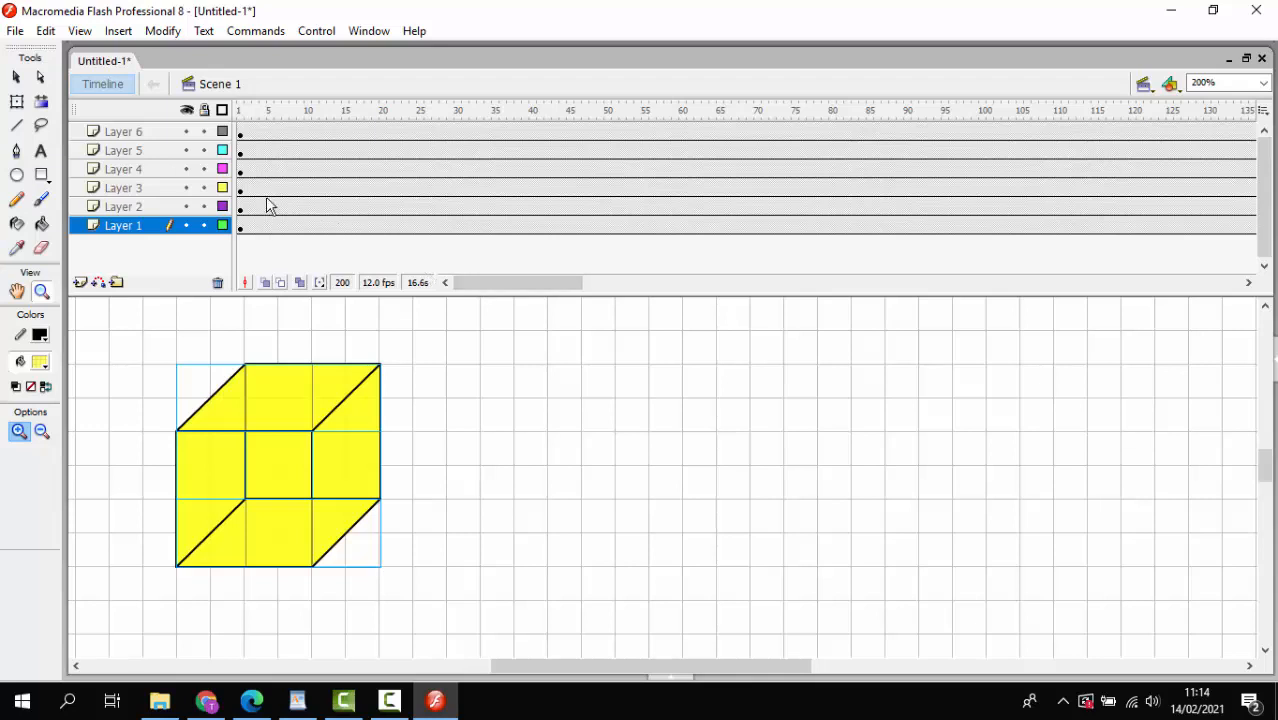
click(240, 110)
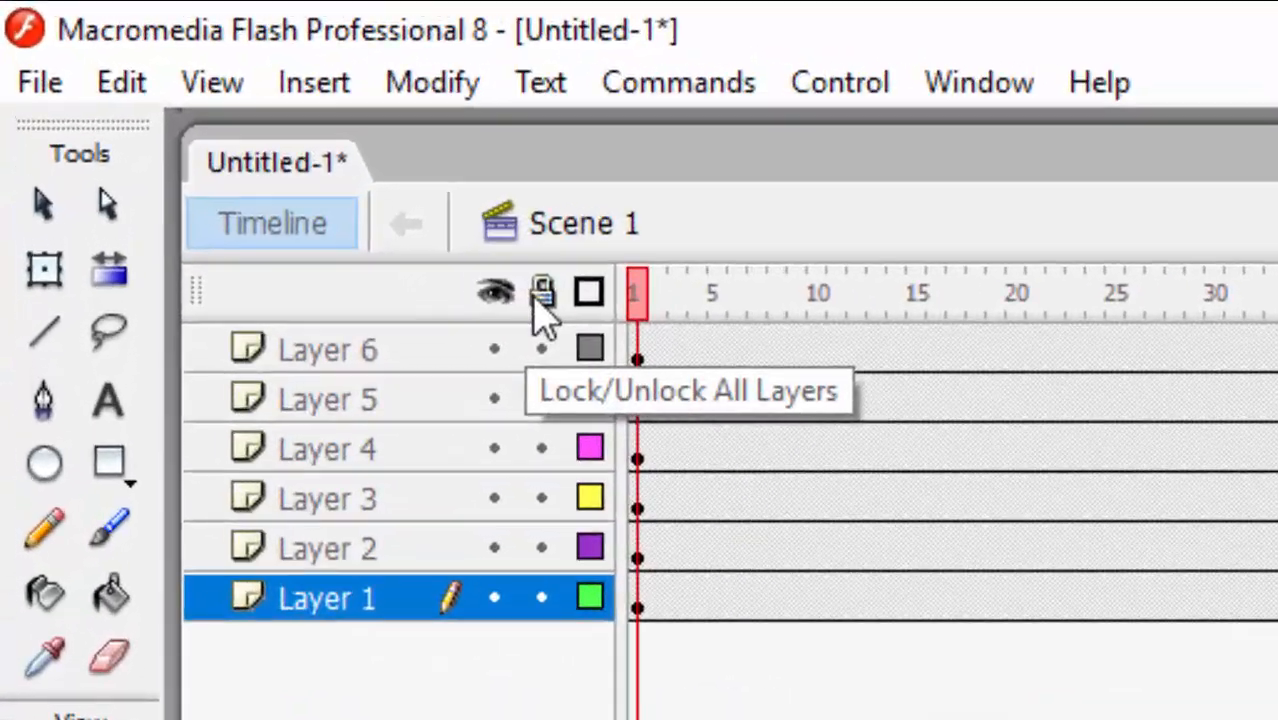
click(204, 110)
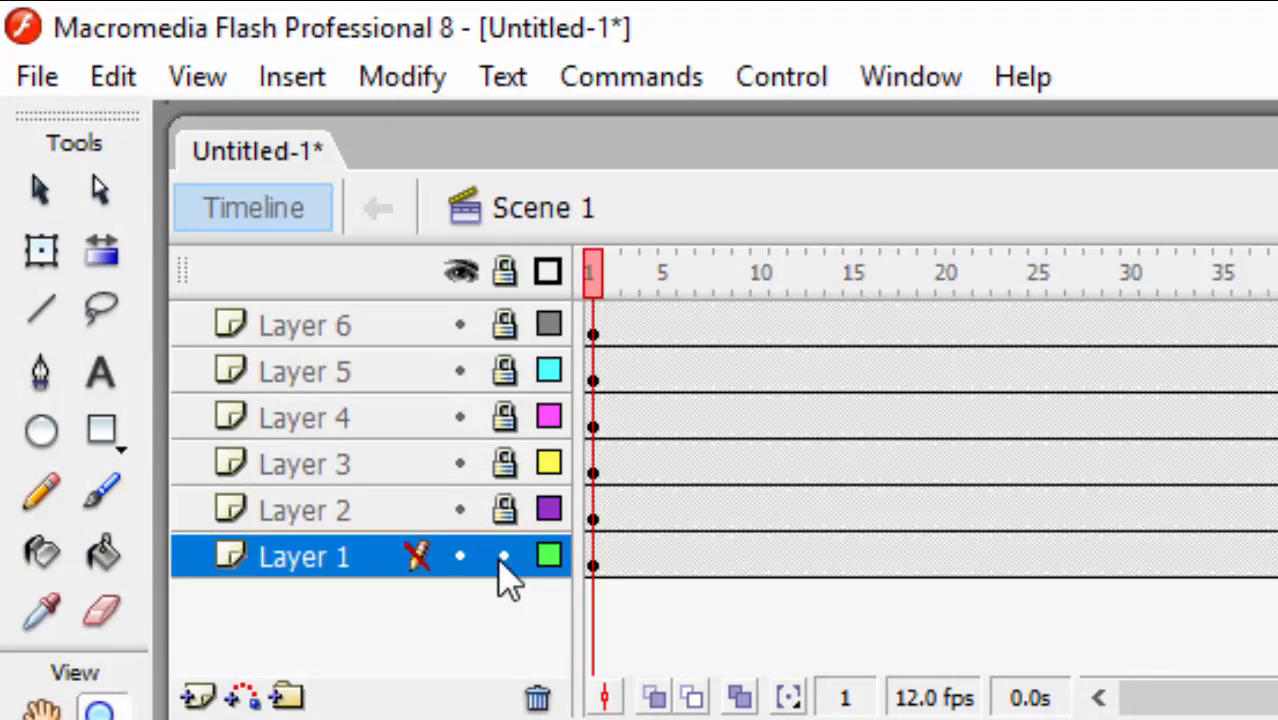
click(204, 225)
Insert keyframes at frames 5 and 6 on Layer 1.
click(652, 560)
drag(658, 575, 662, 564)
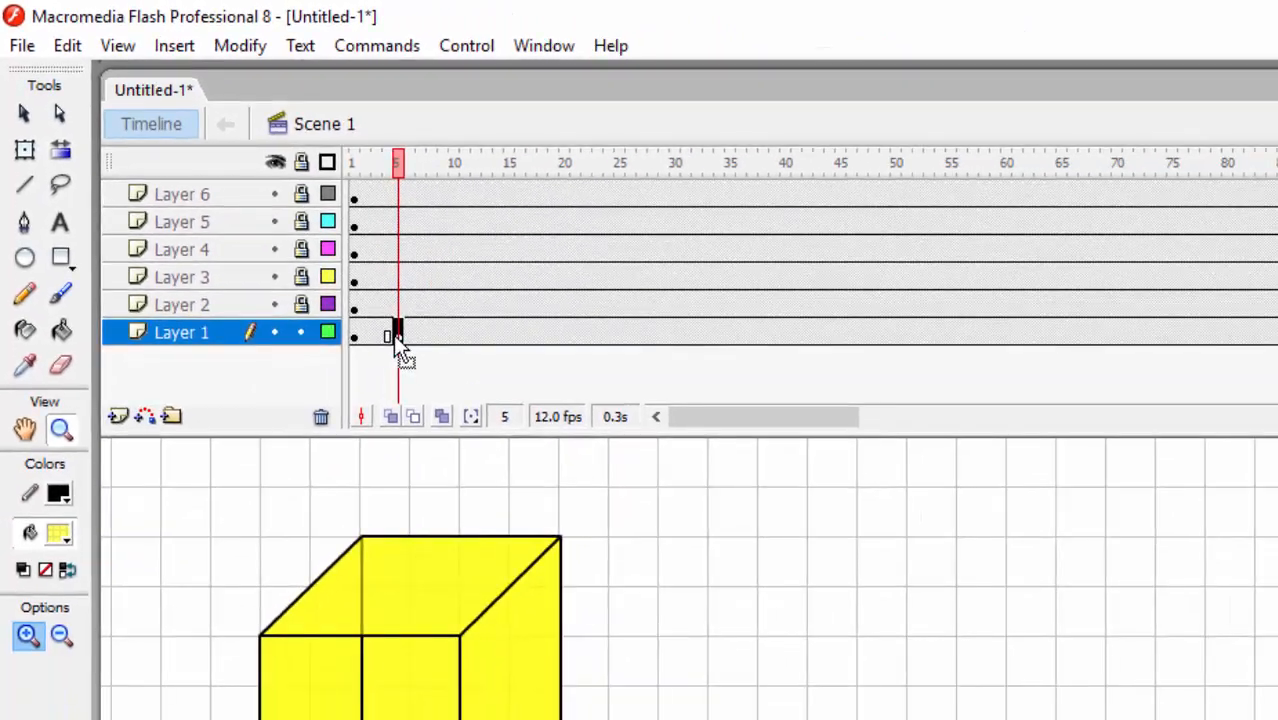
drag(395, 335, 394, 335)
right_click(394, 336)
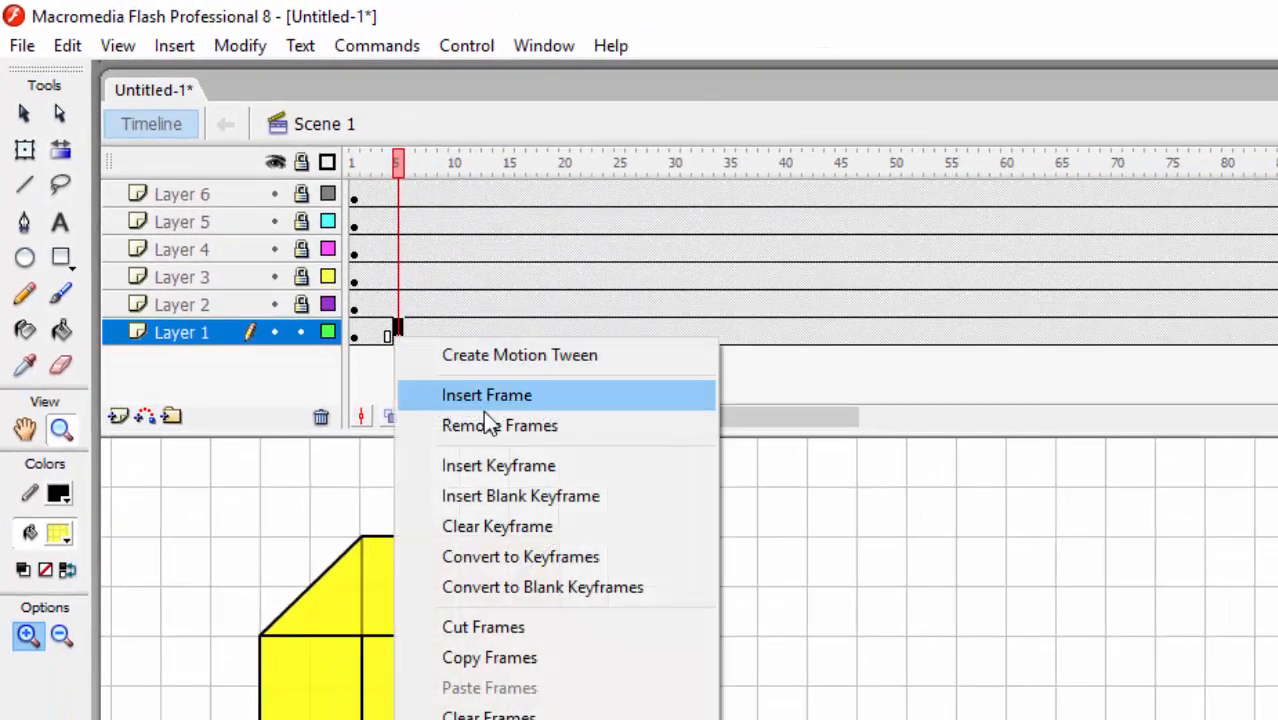
click(542, 467)
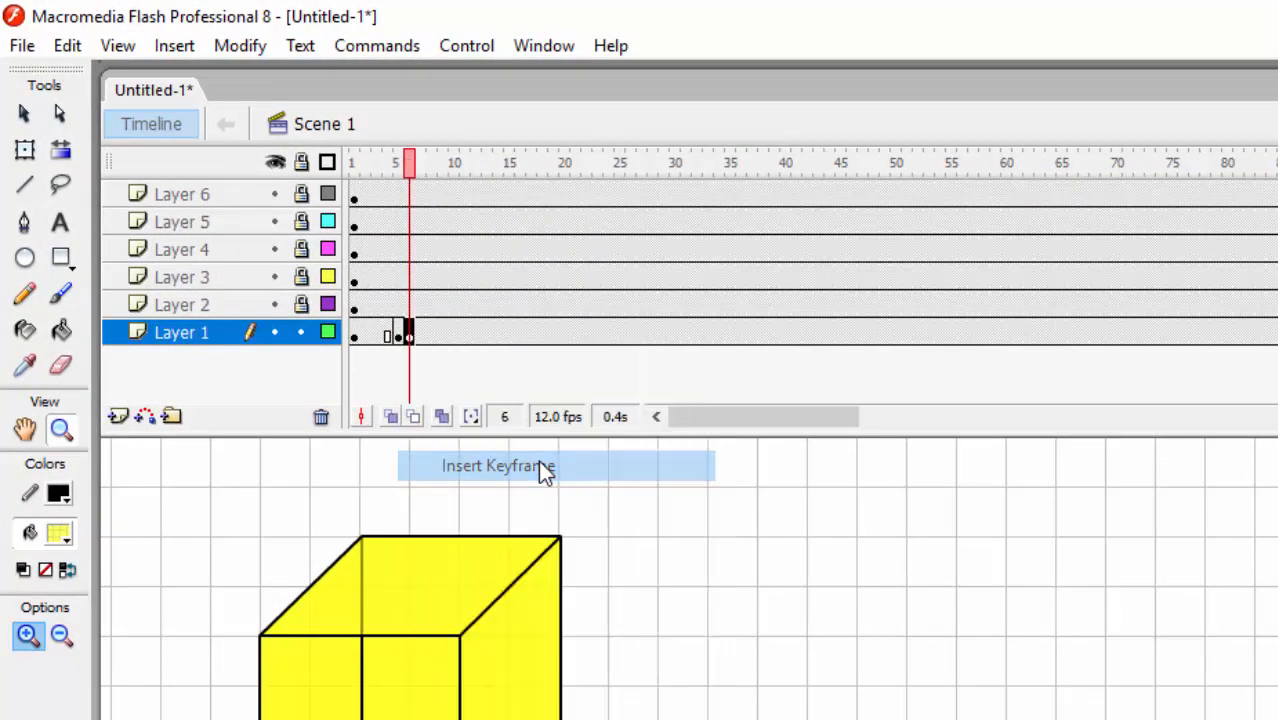
Insert a keyframe at frame 20 on Layer 1 and move the cube's front face about 17 cells right and two cells up.
click(562, 336)
right_click(562, 342)
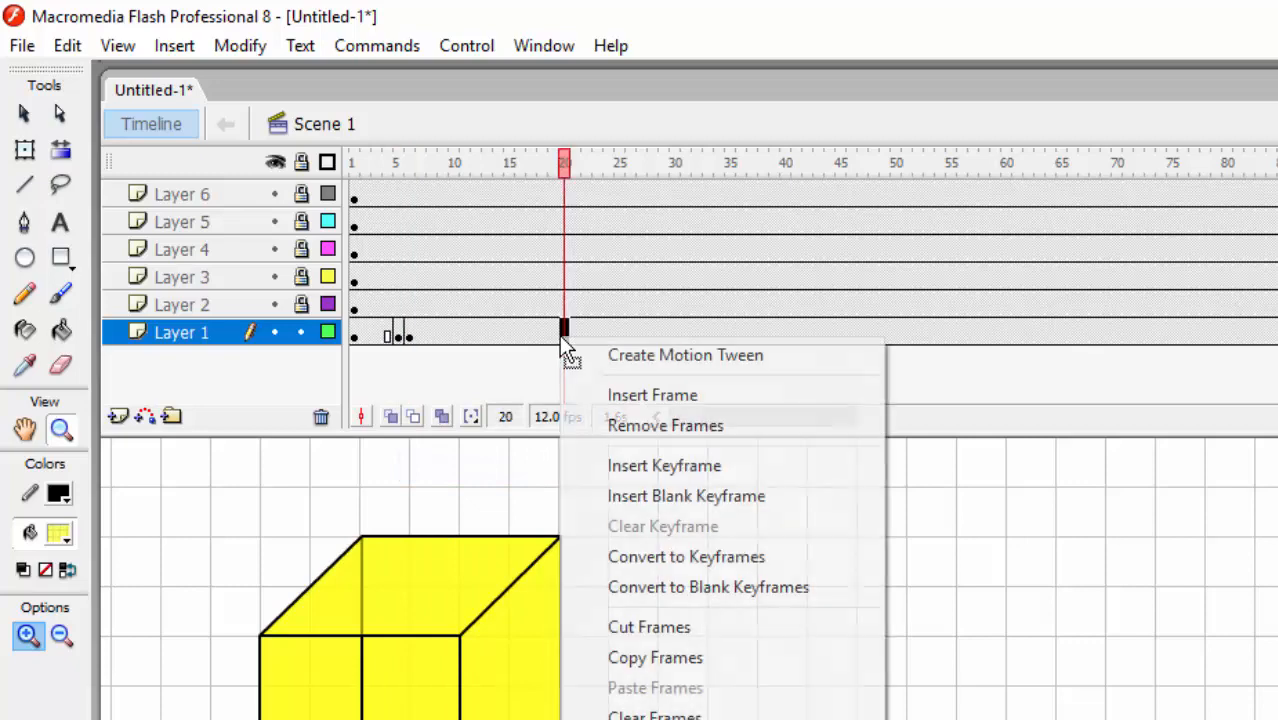
click(688, 467)
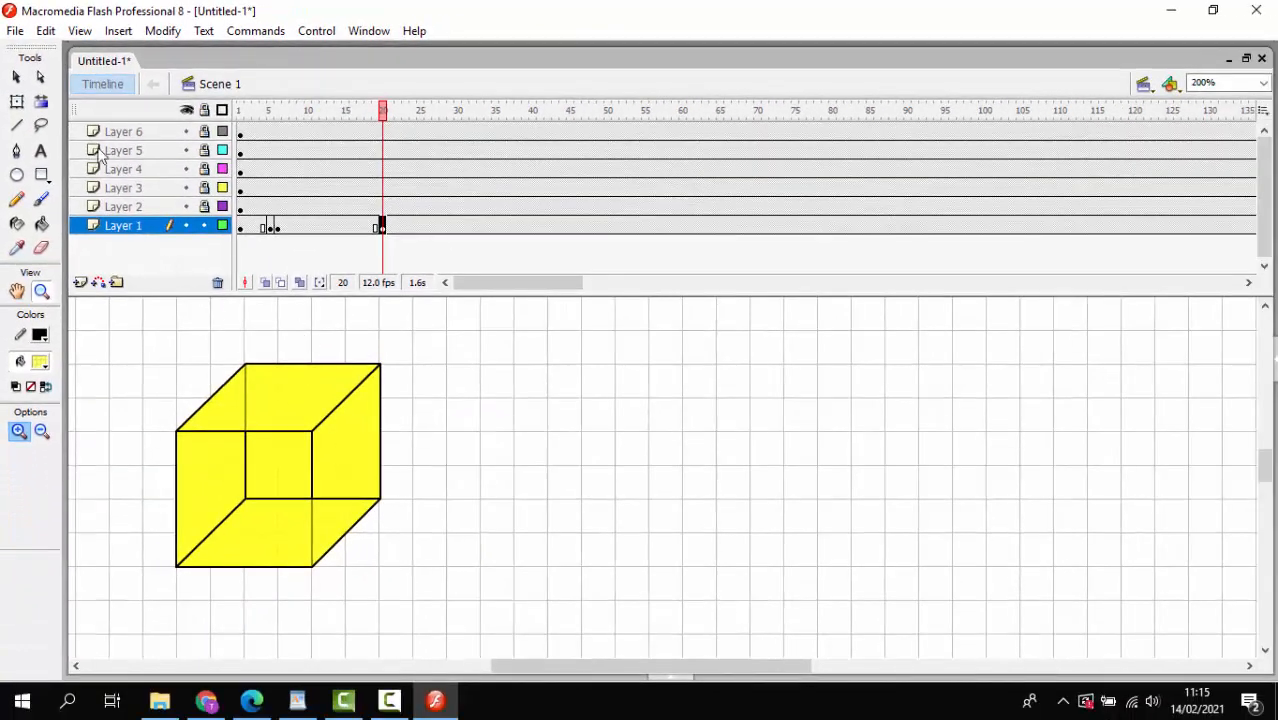
click(16, 77)
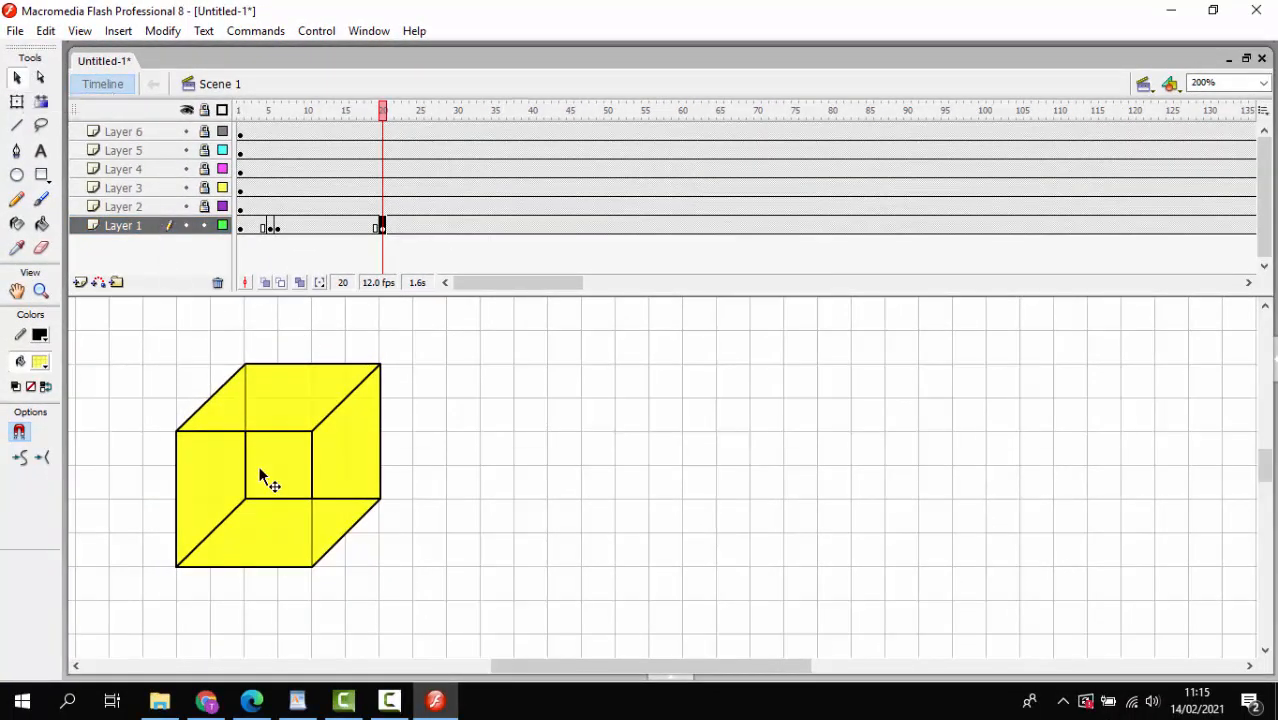
drag(260, 478, 831, 399)
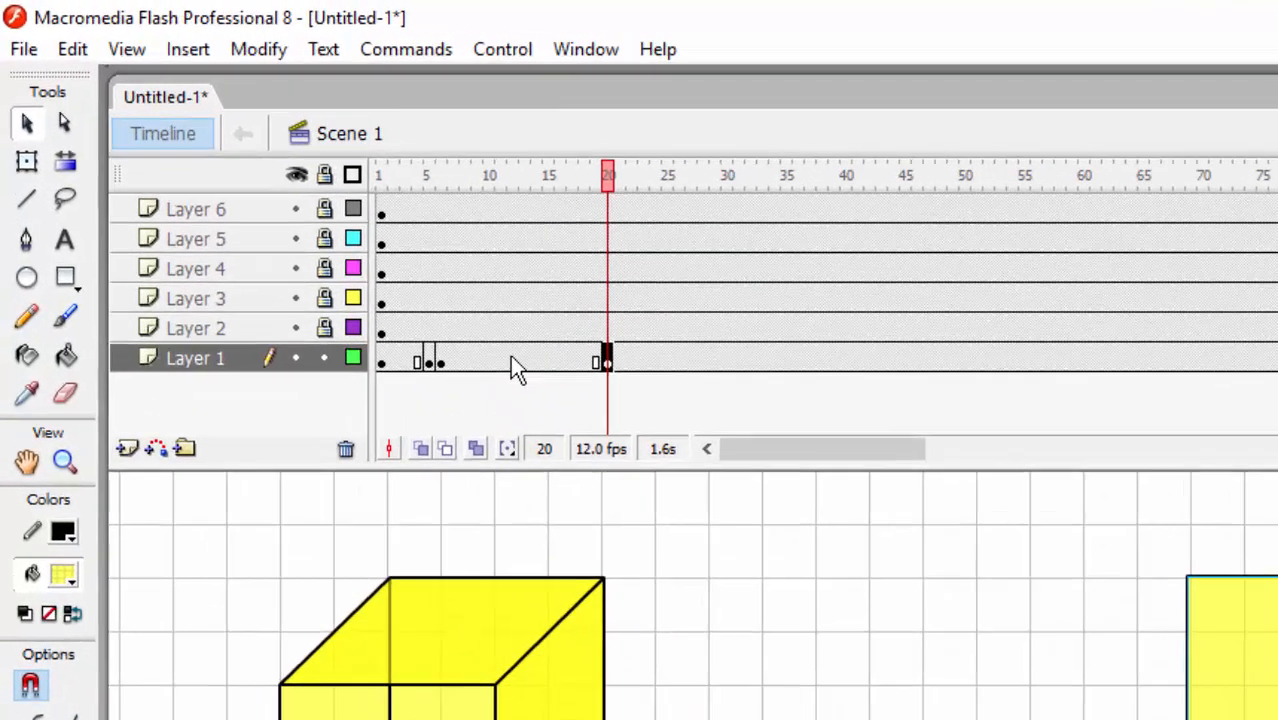
Create a motion tween between frames 6 and 20 on Layer 1 and play the animation from frame 1.
click(322, 228)
right_click(676, 468)
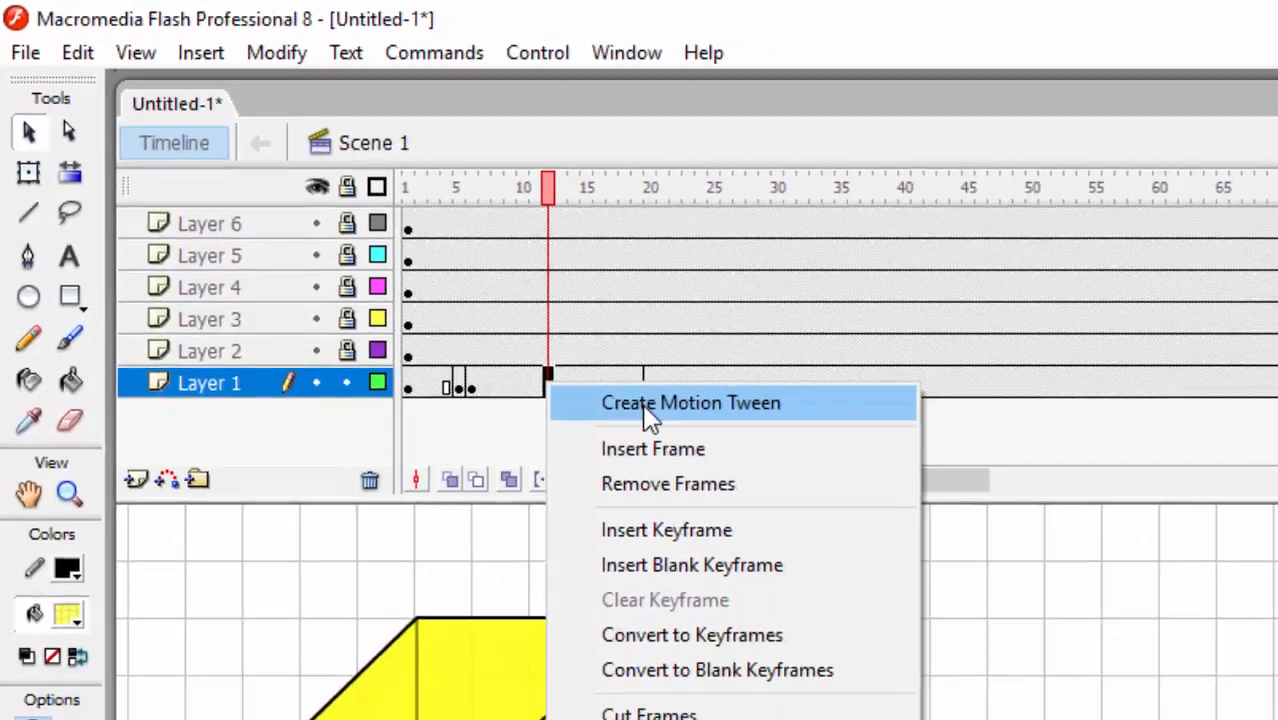
click(800, 500)
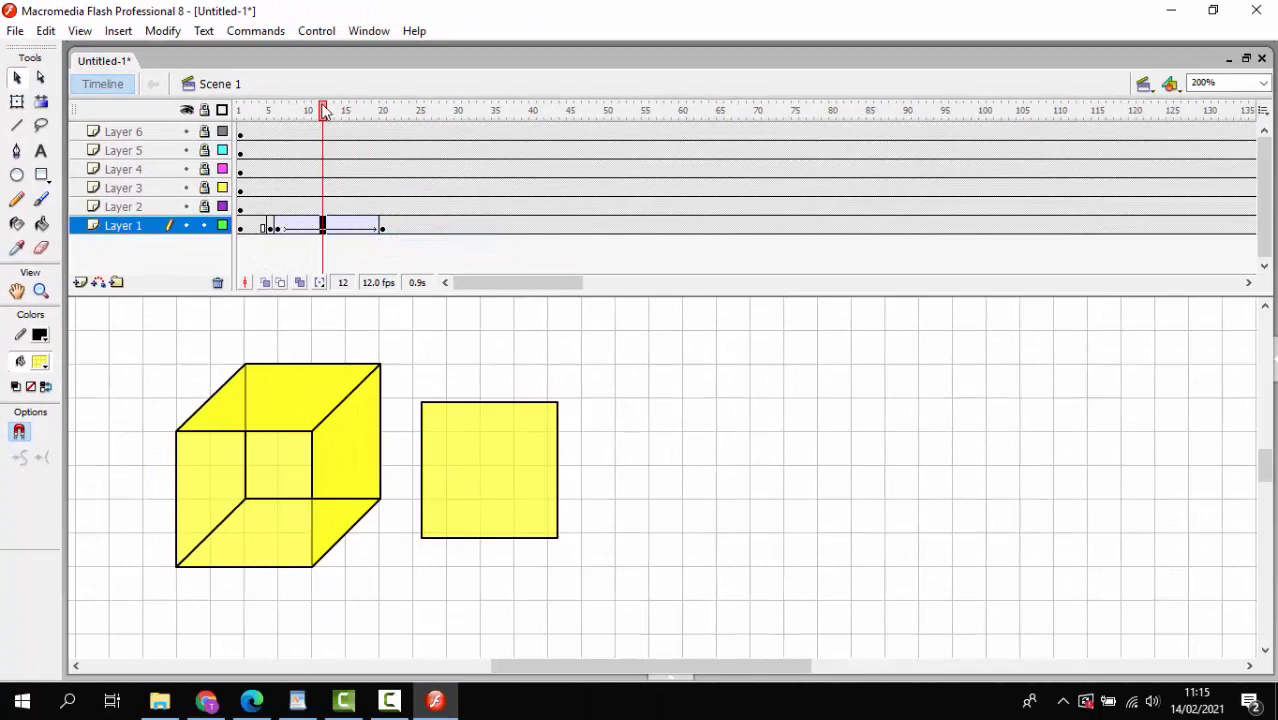
drag(322, 108, 240, 110)
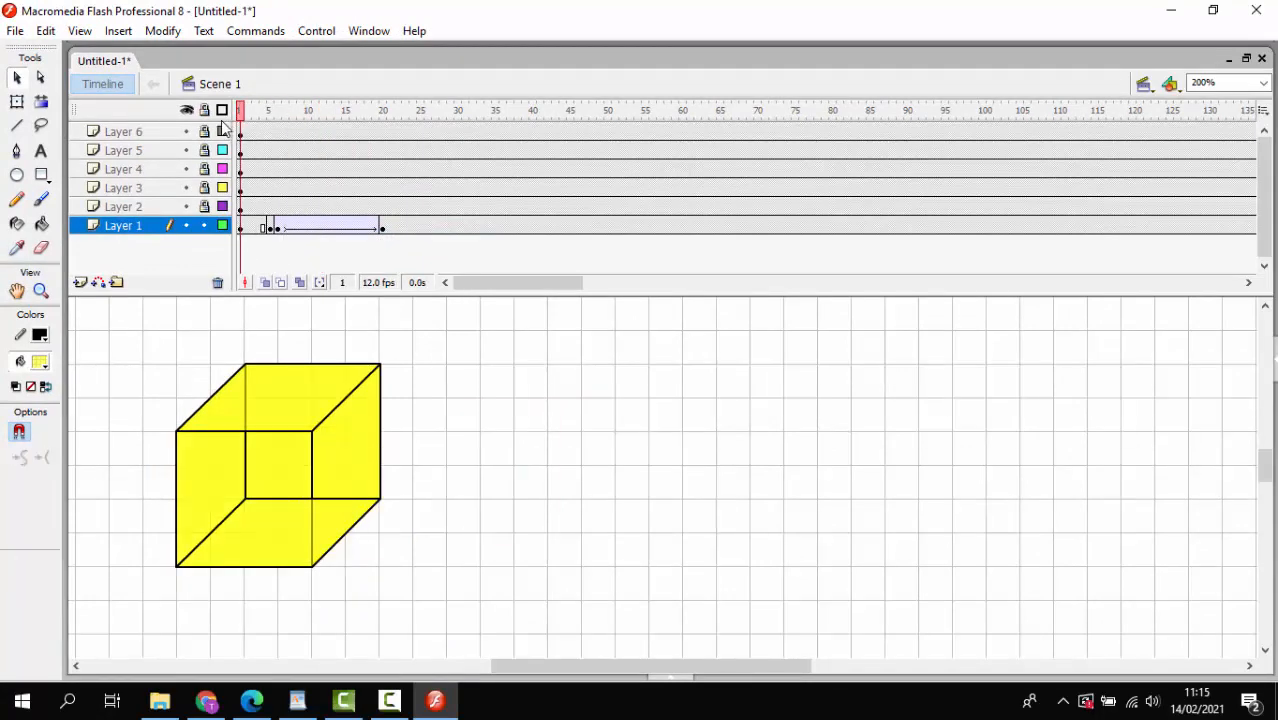
key(Return)
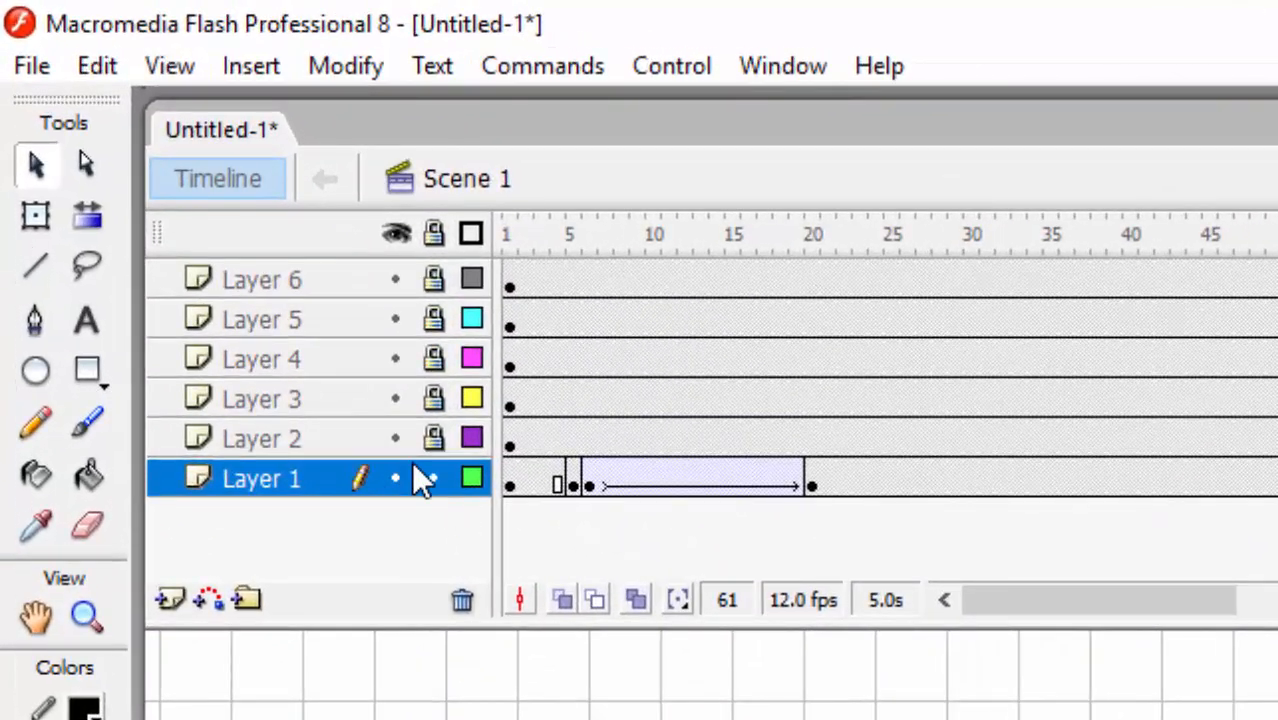
Lock Layer 1, then unlock Layer 2 and make it the active layer.
click(432, 480)
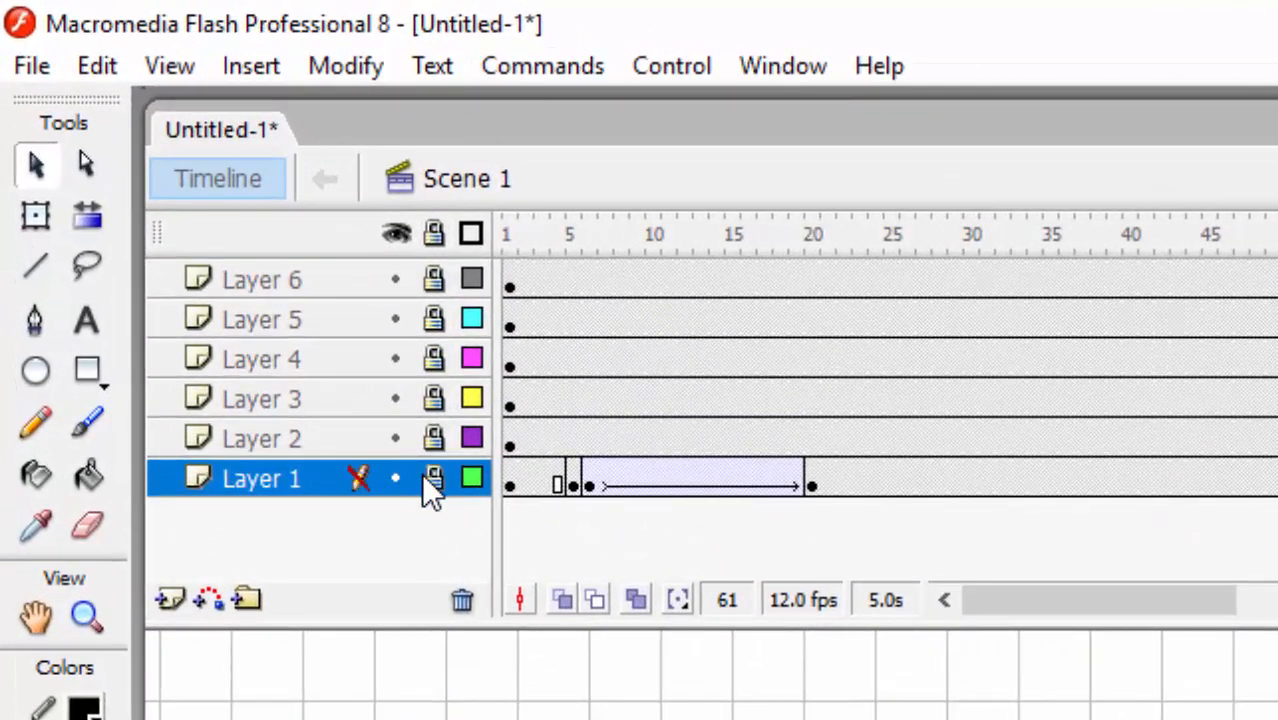
click(438, 442)
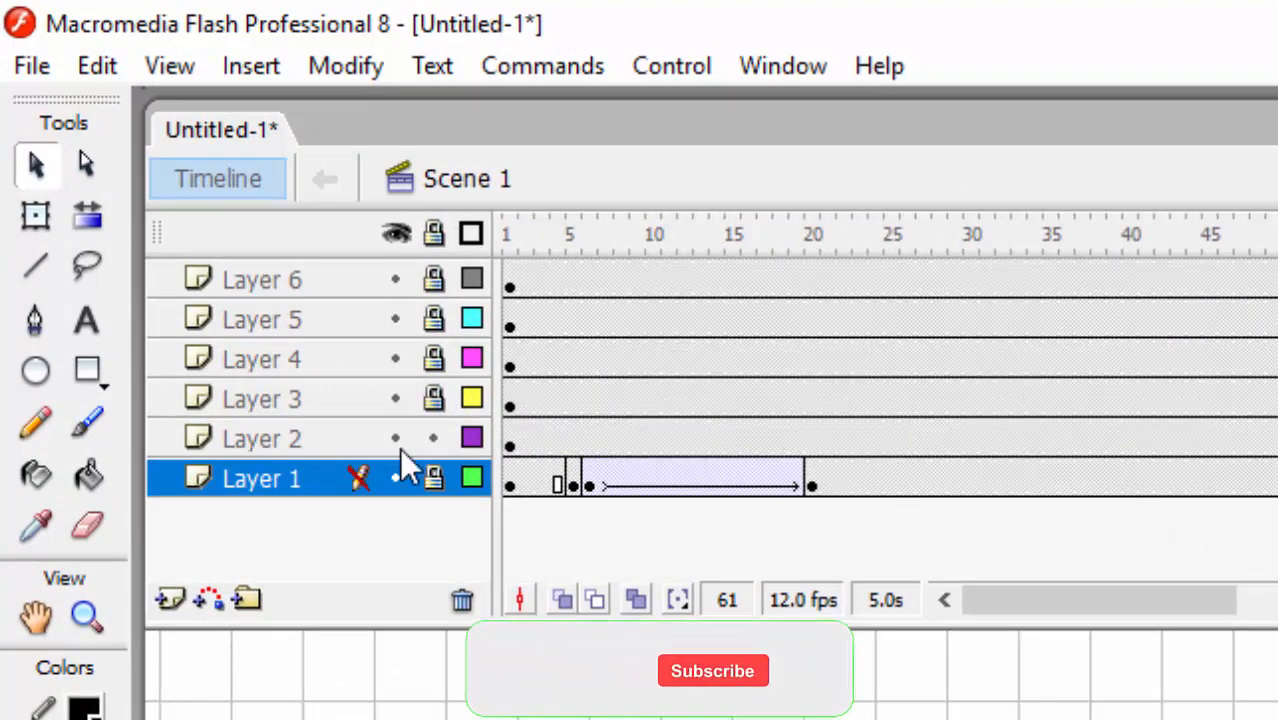
click(336, 448)
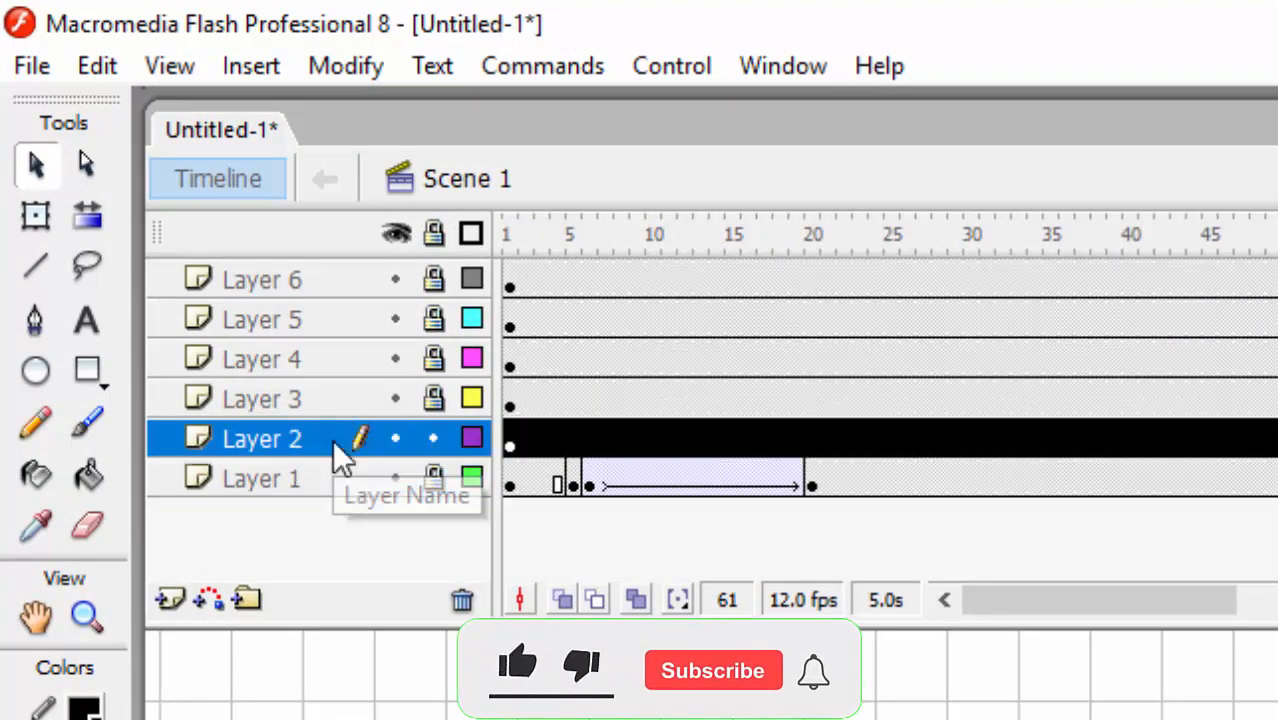
Insert keyframes at frames 25 and 40 on Layer 2 and move the back face about nine cells right at frame 40.
click(893, 440)
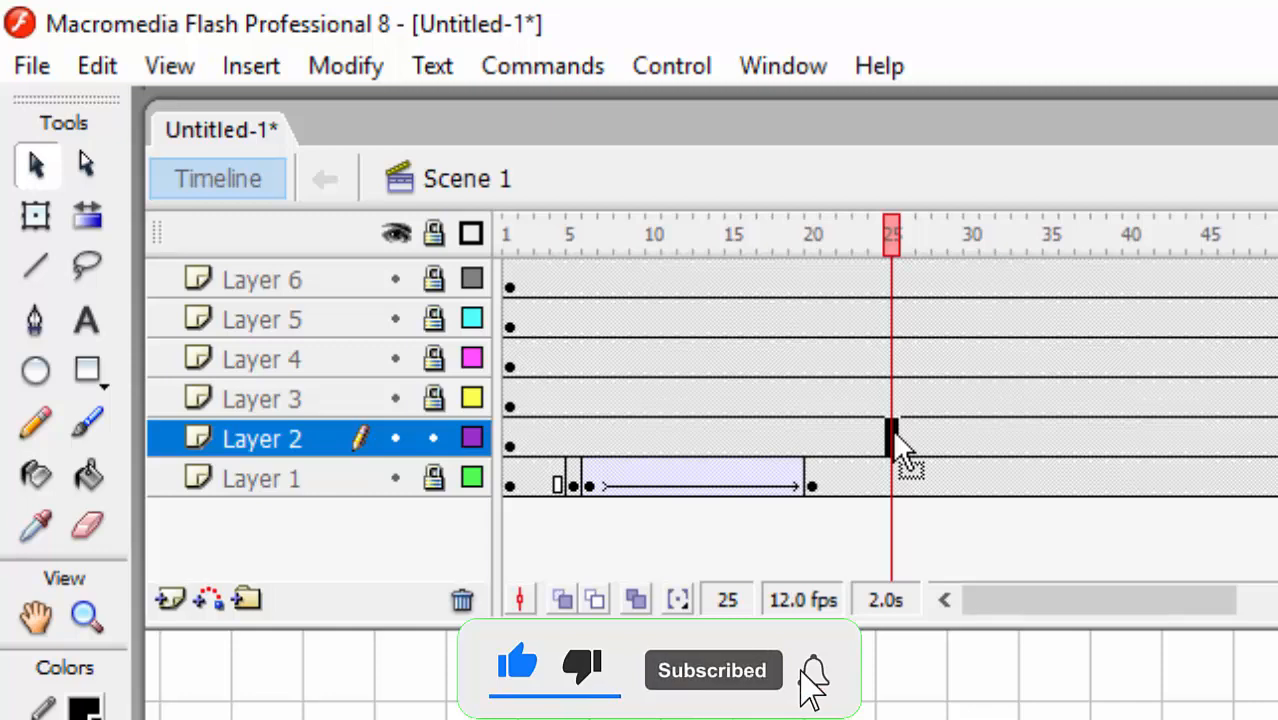
right_click(895, 438)
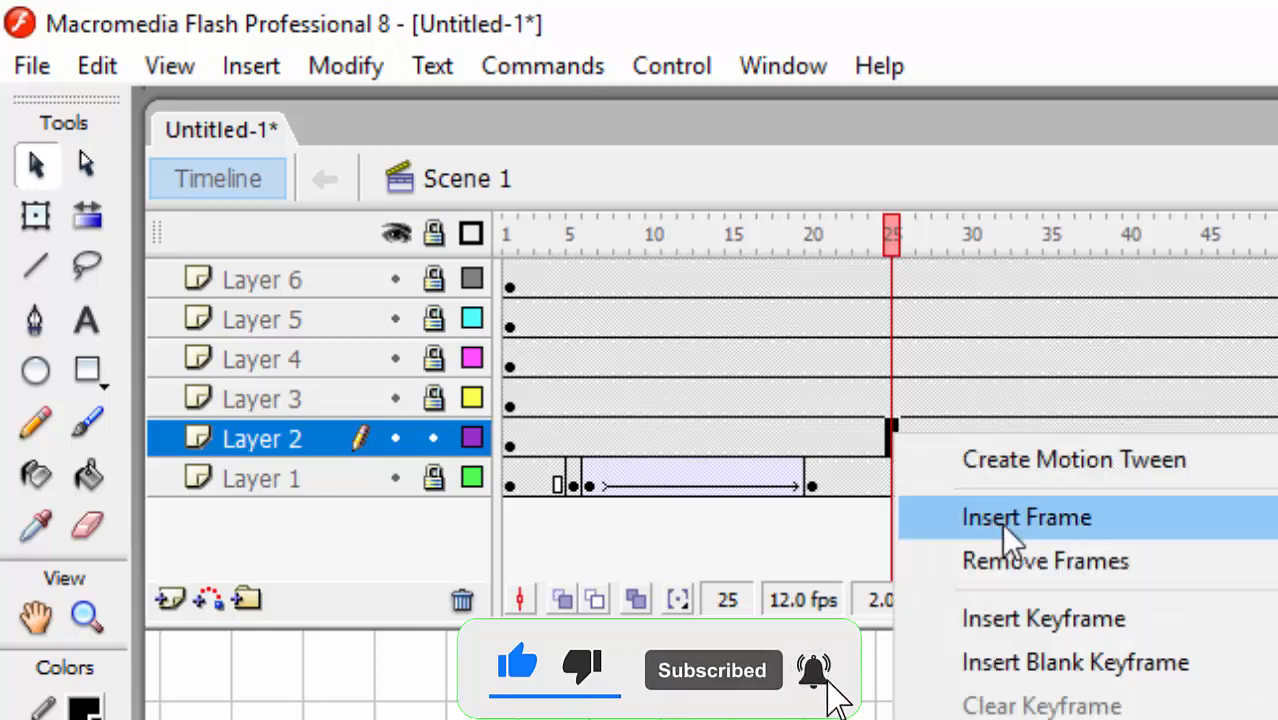
click(1128, 620)
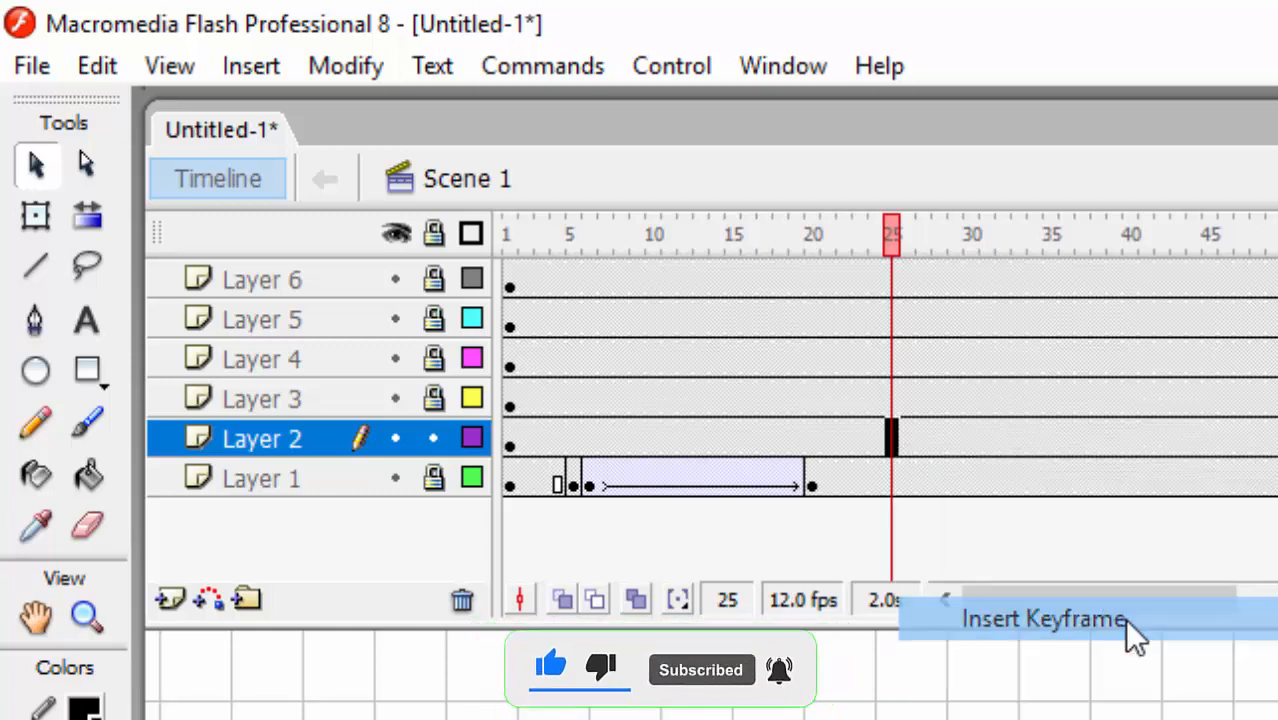
click(1131, 440)
right_click(1131, 447)
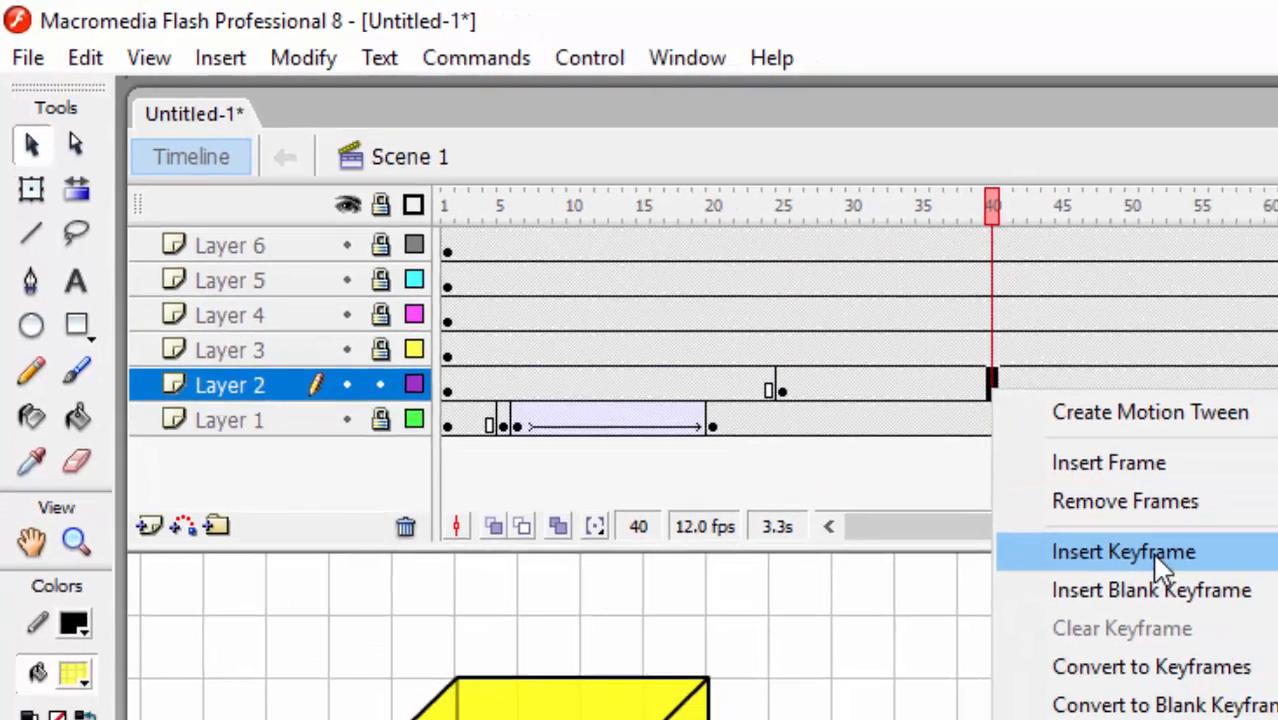
click(1240, 622)
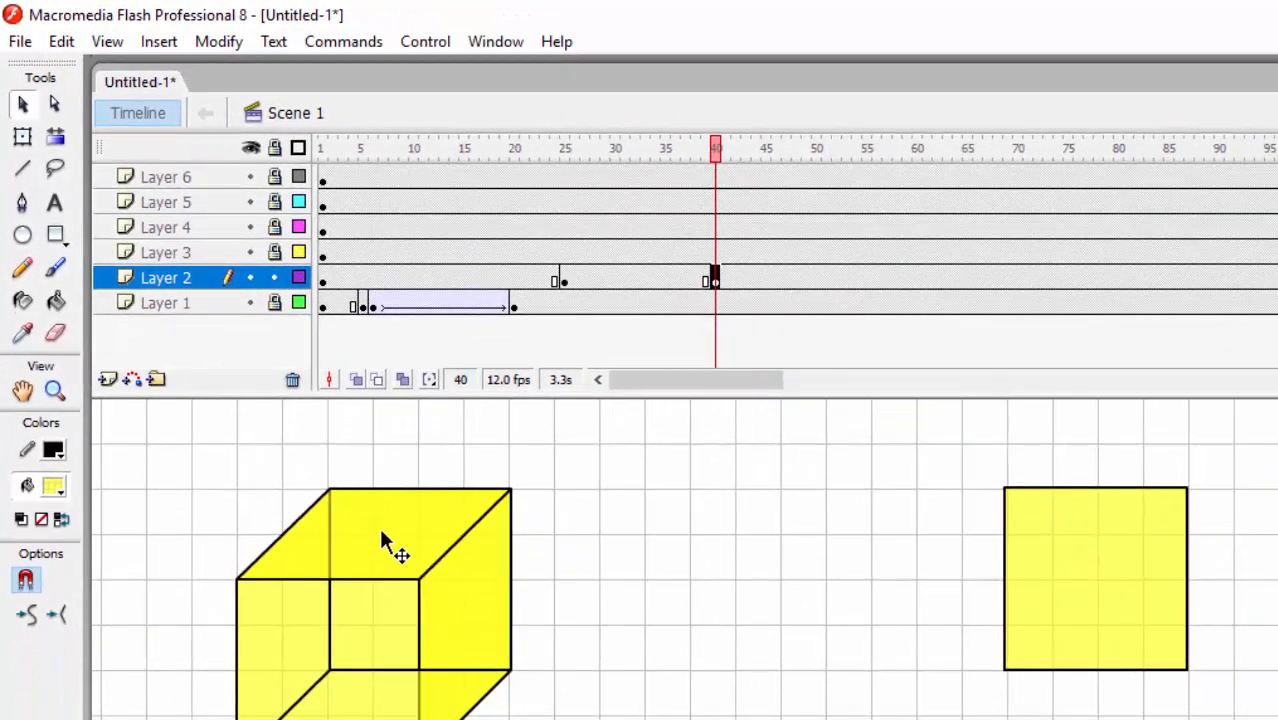
drag(381, 533, 785, 538)
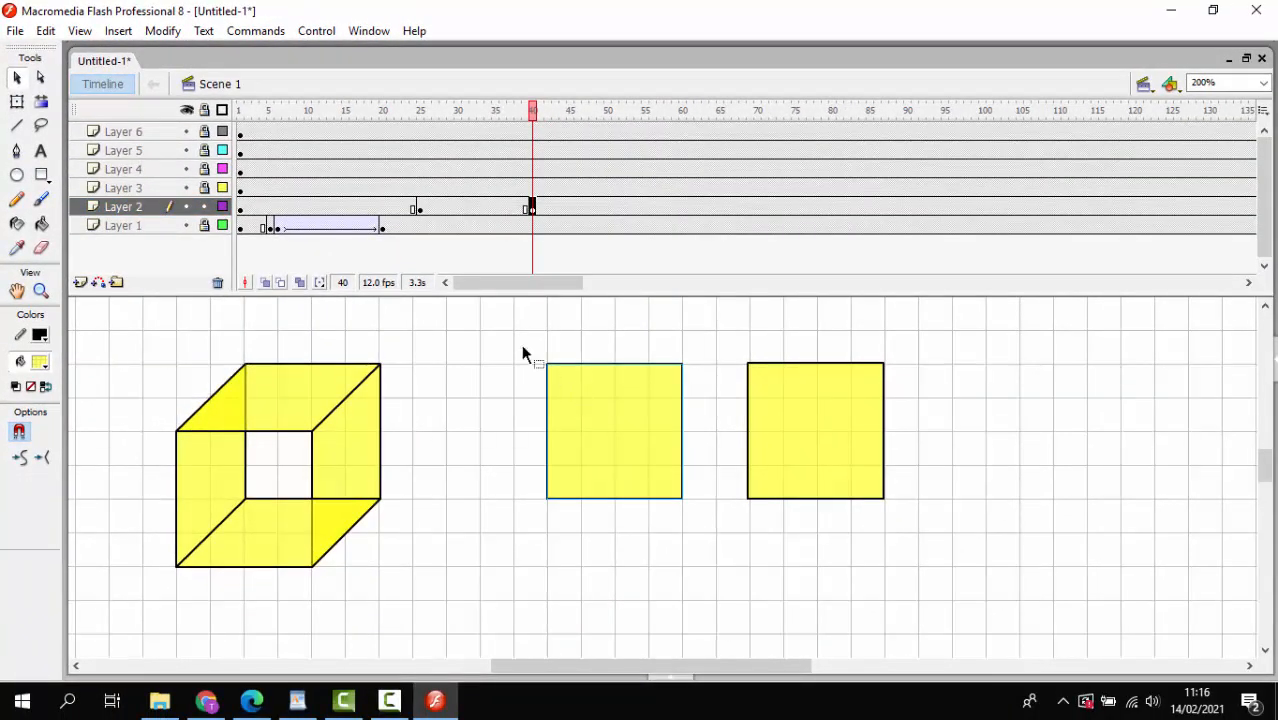
Create a motion tween between frames 25 and 40 on Layer 2 and play the animation from frame 1.
click(465, 208)
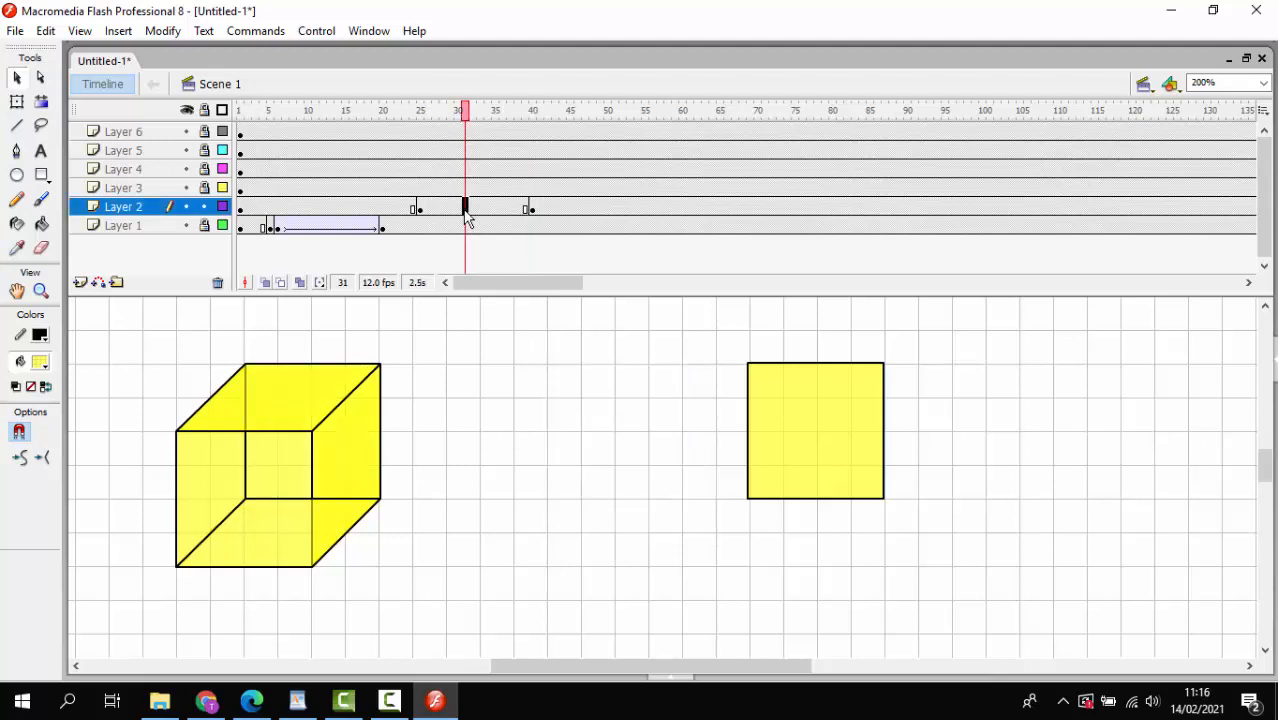
right_click(466, 214)
click(478, 220)
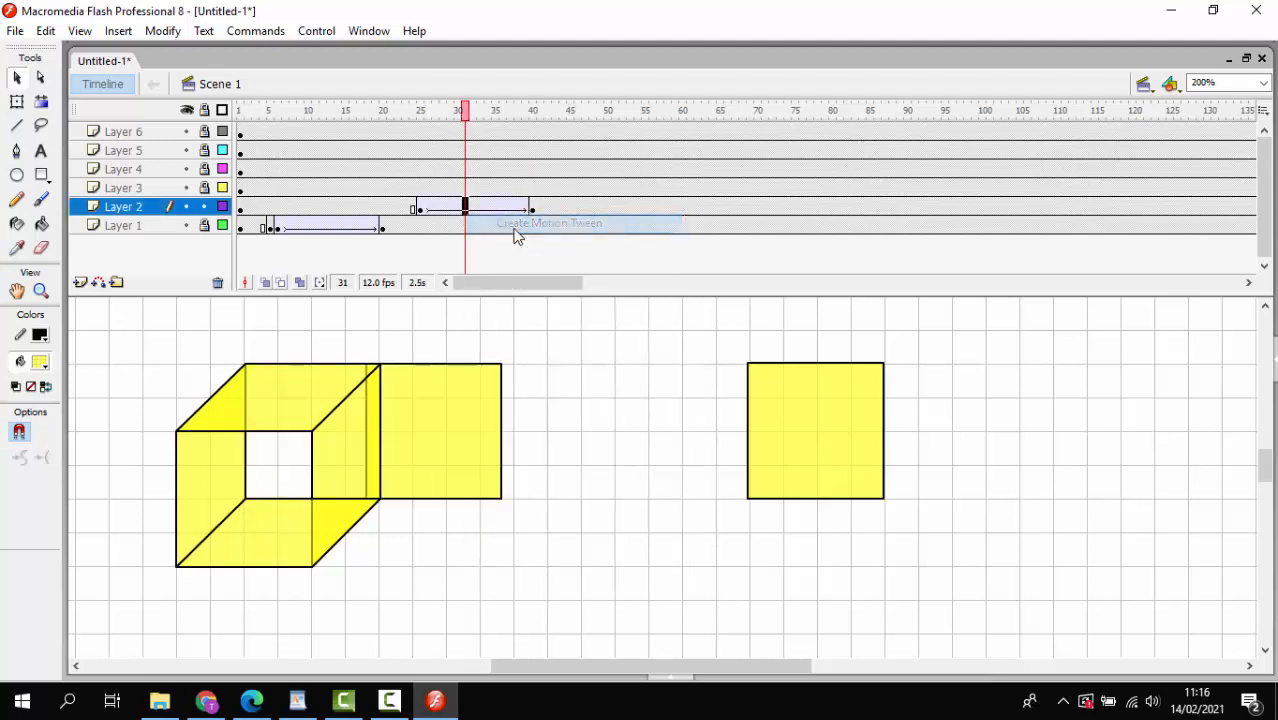
drag(465, 108, 240, 110)
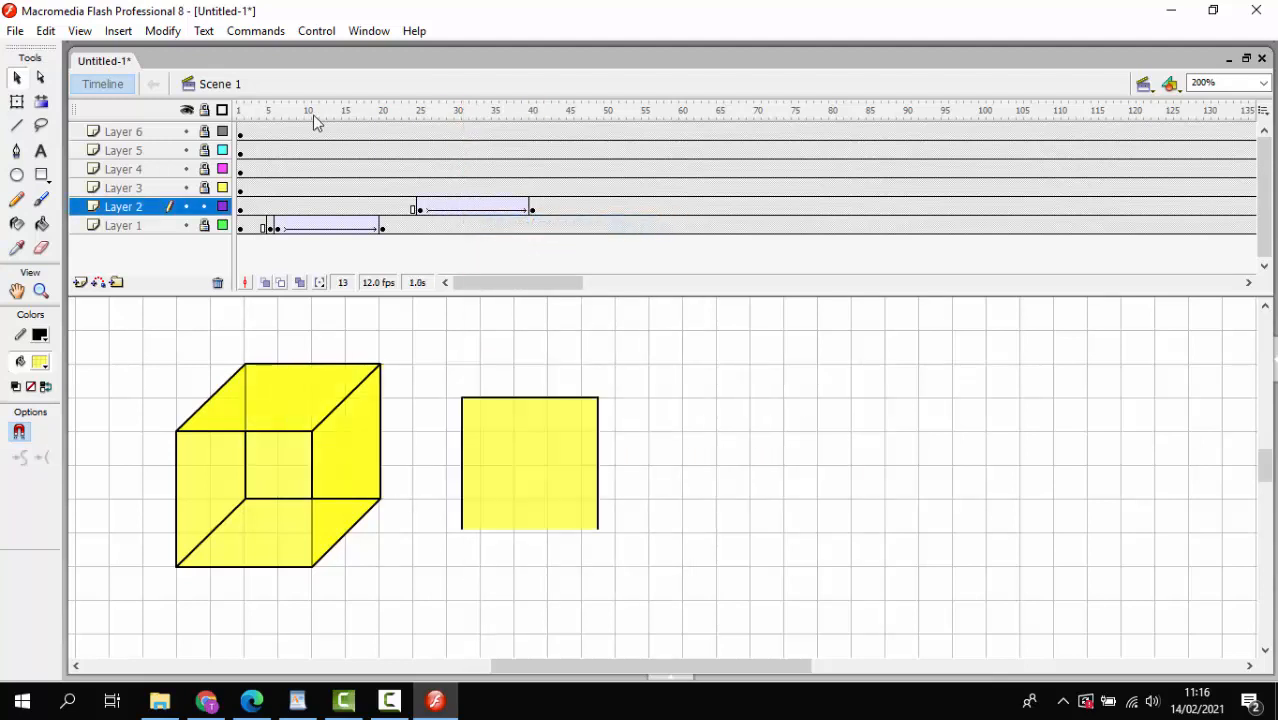
key(Return)
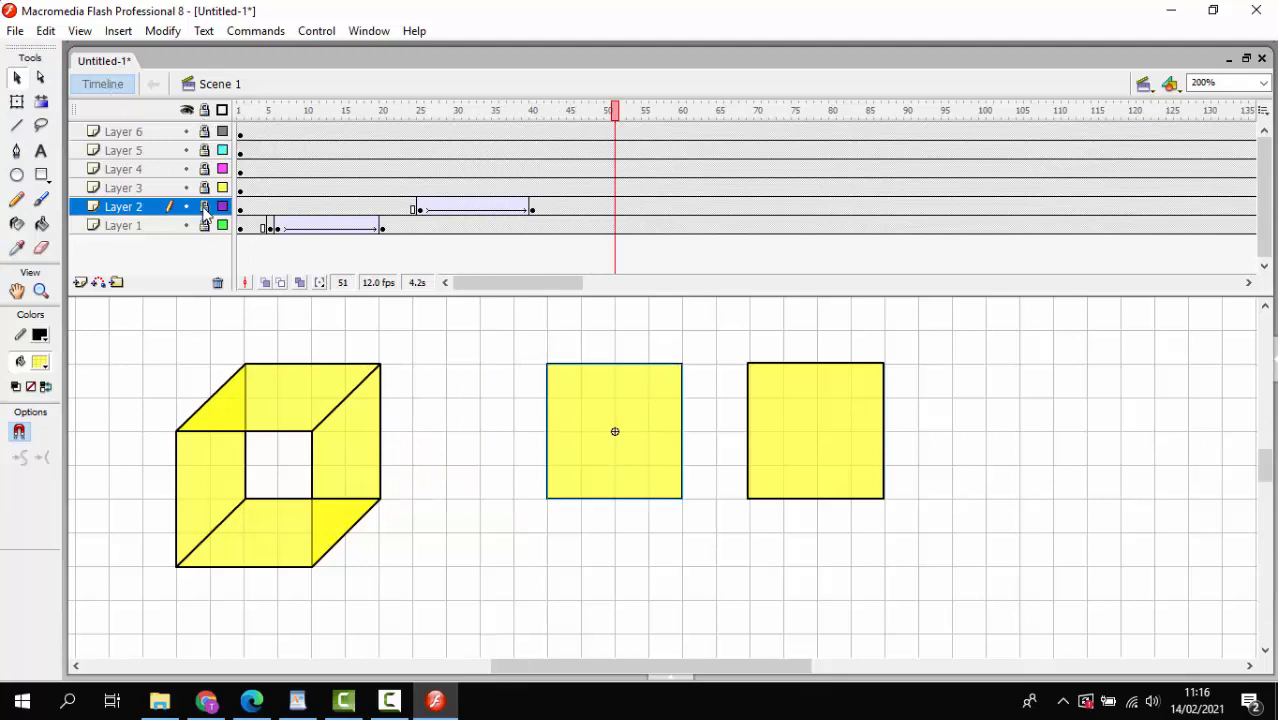
Lock Layer 2 and insert keyframes at frames 45 and 60 on the unlocked Layer 3.
click(204, 206)
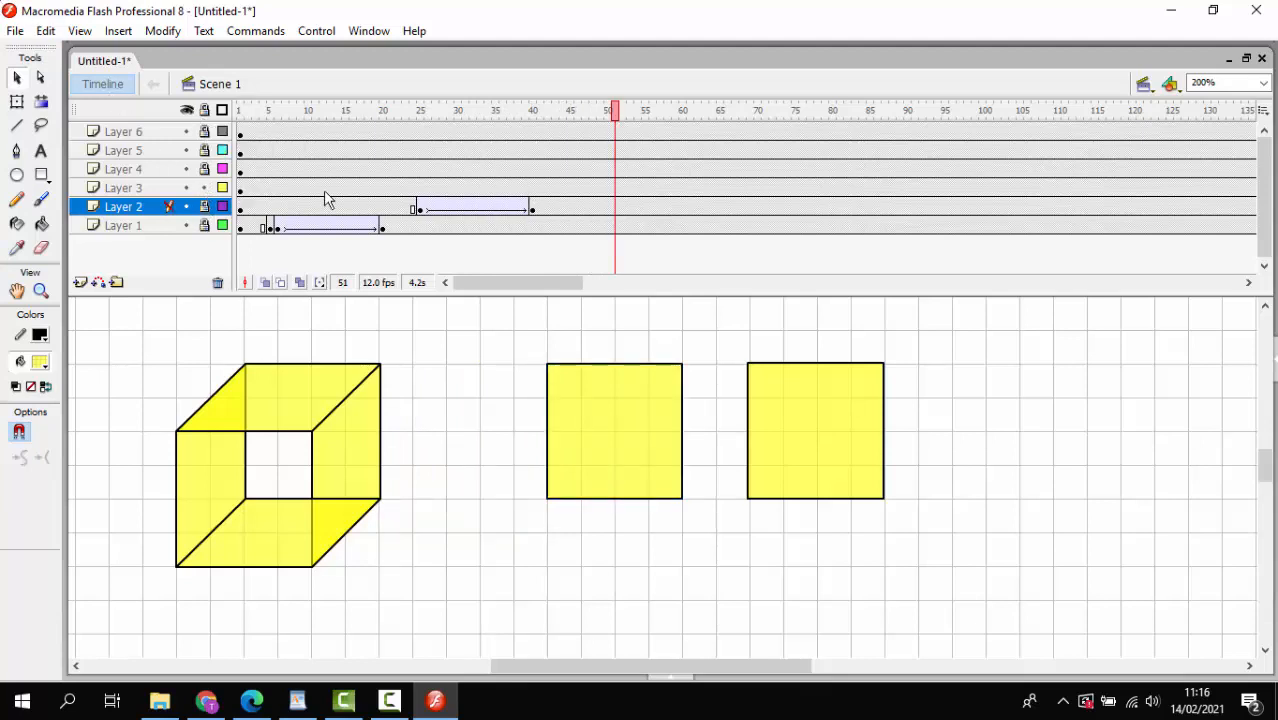
click(138, 188)
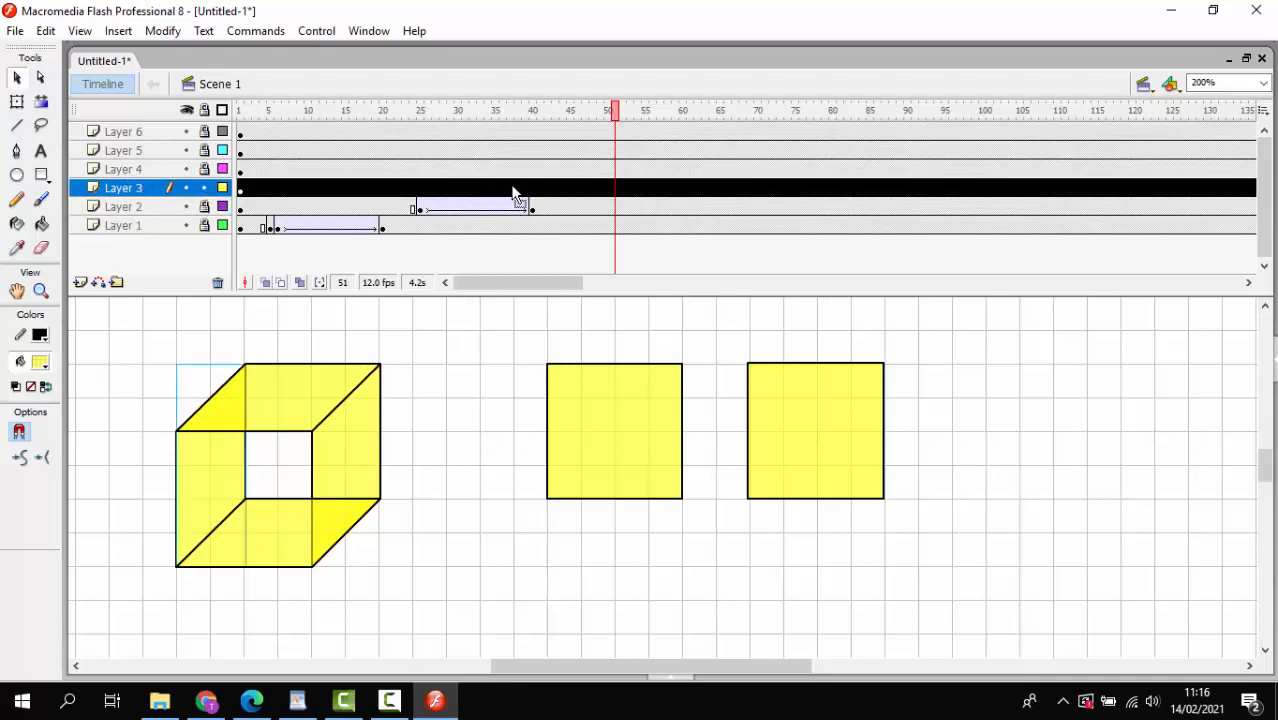
click(571, 189)
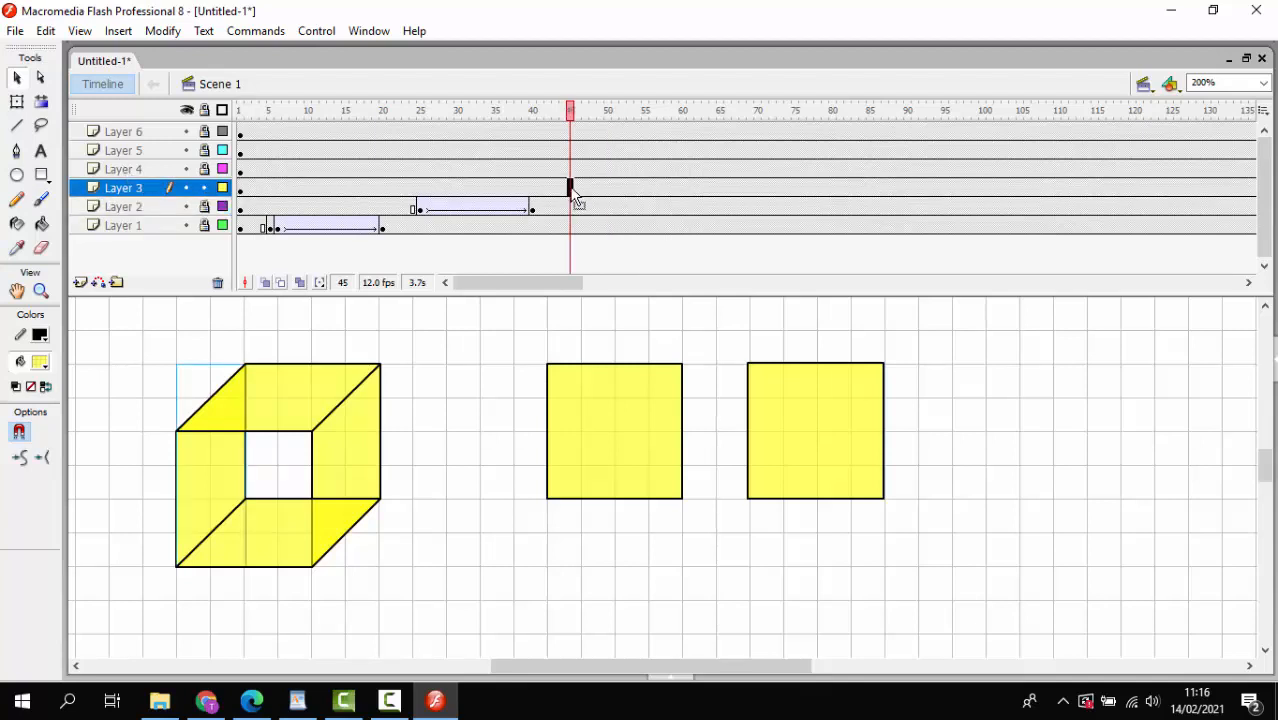
right_click(574, 193)
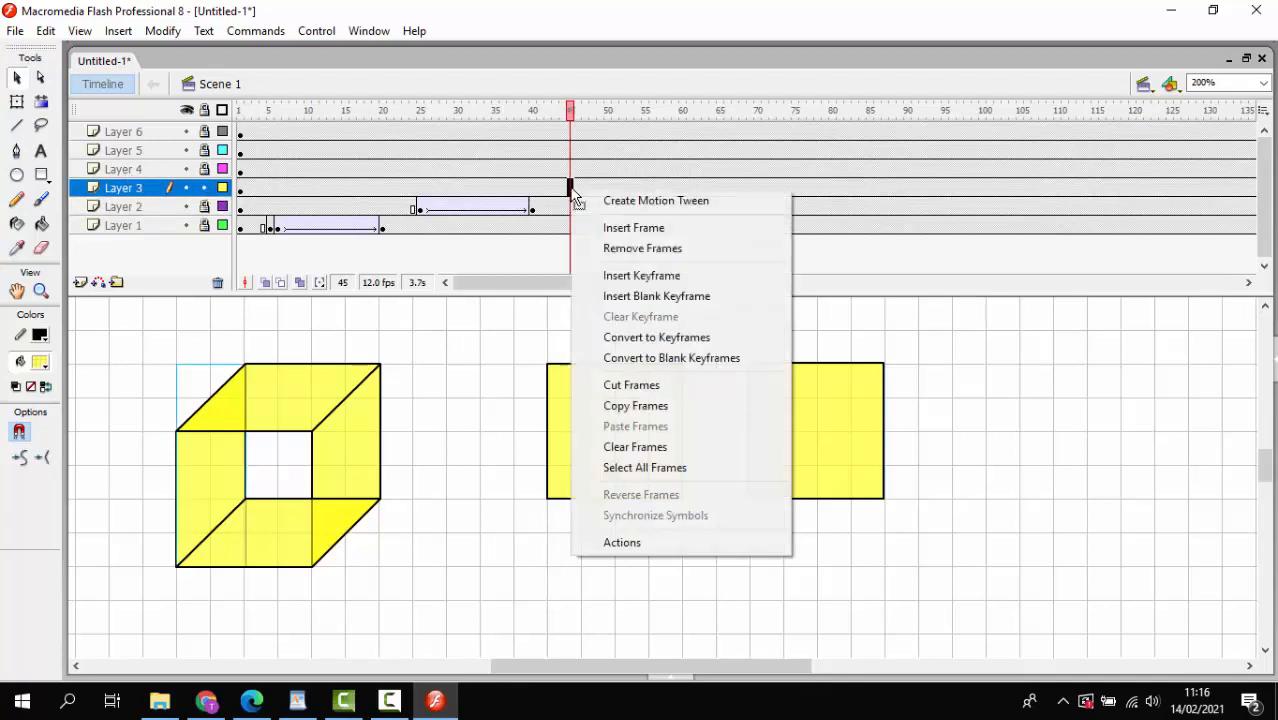
click(660, 278)
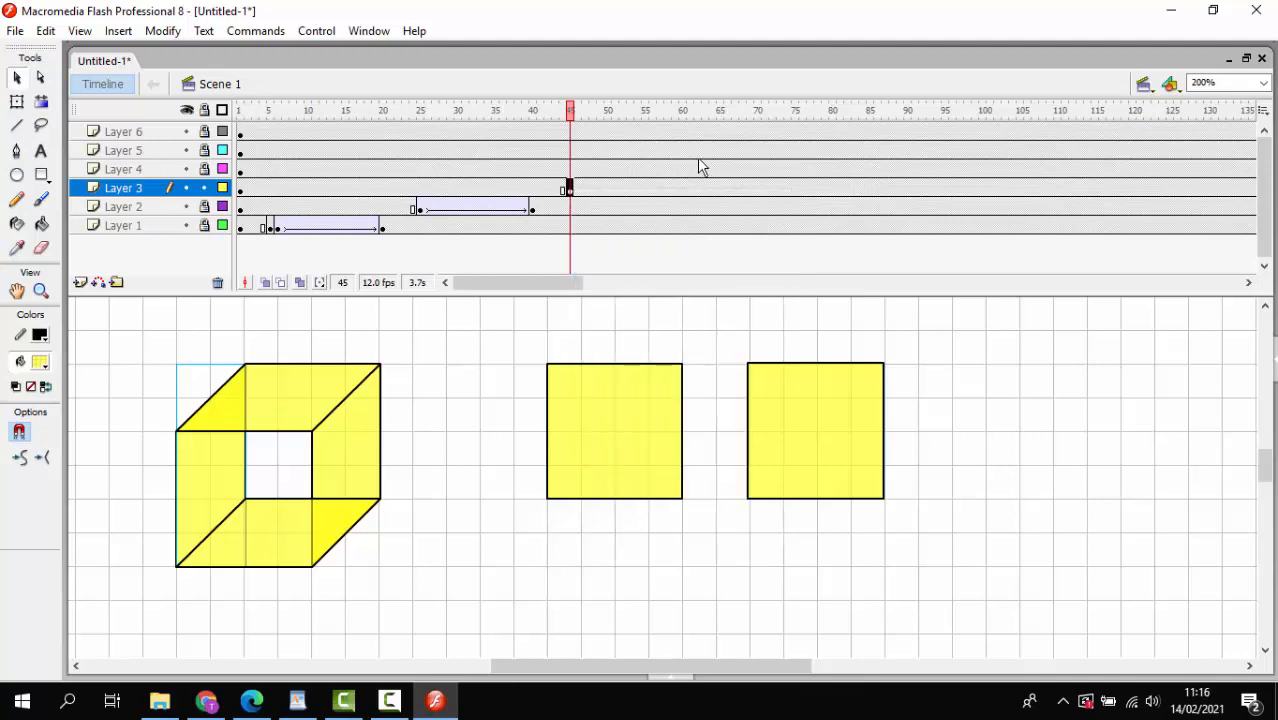
click(681, 190)
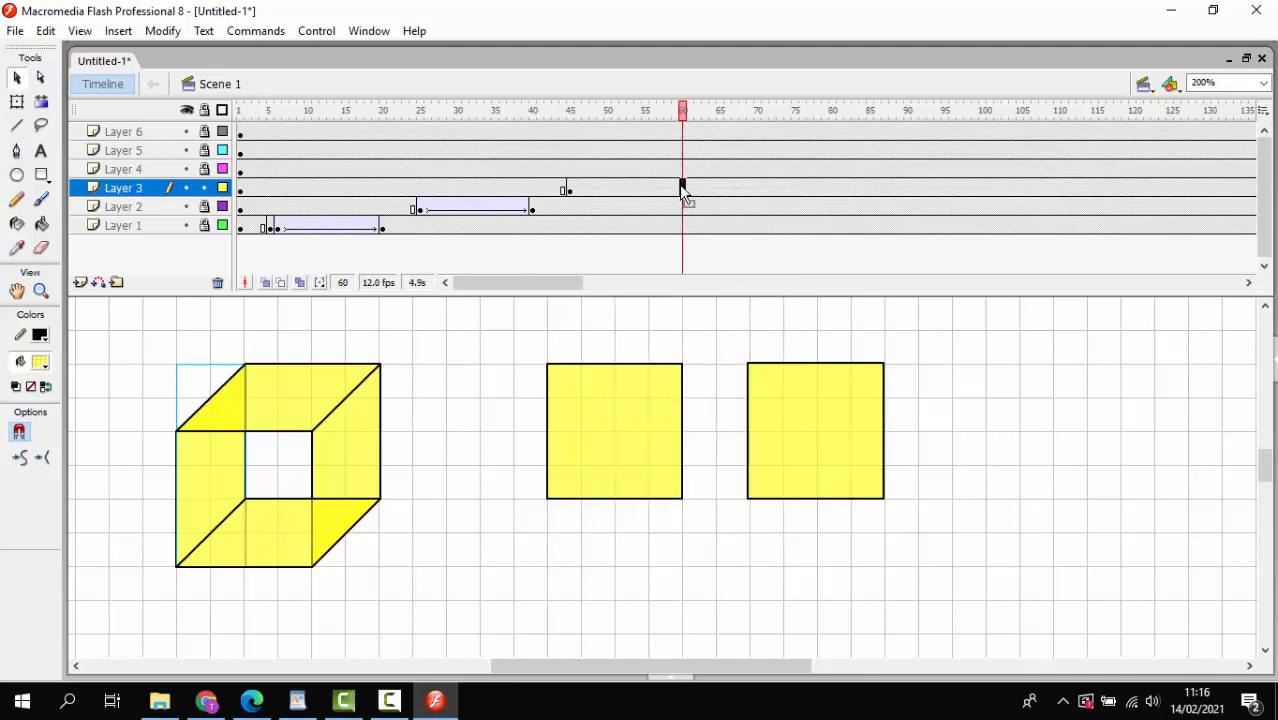
right_click(679, 184)
click(752, 274)
Move the cube's left face at frame 60 about 19 cells right and 5 down, placing it one cell below the rightmost square.
drag(222, 458, 843, 629)
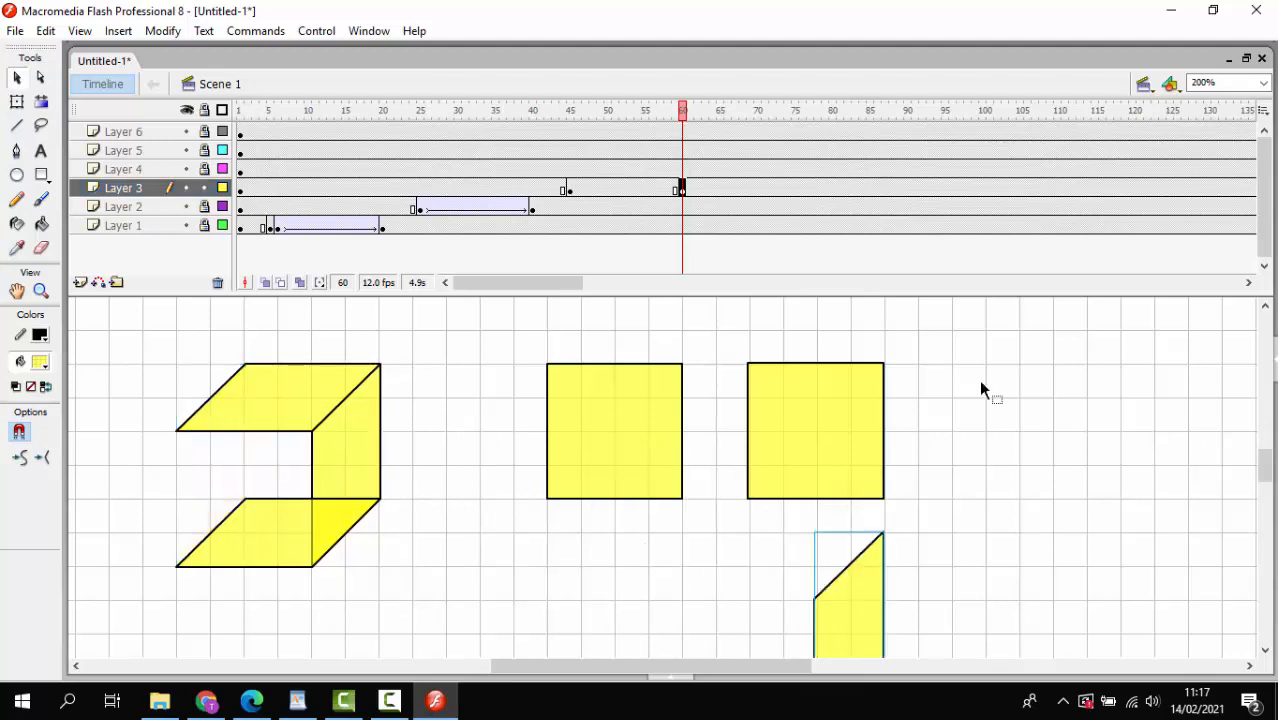
click(1264, 83)
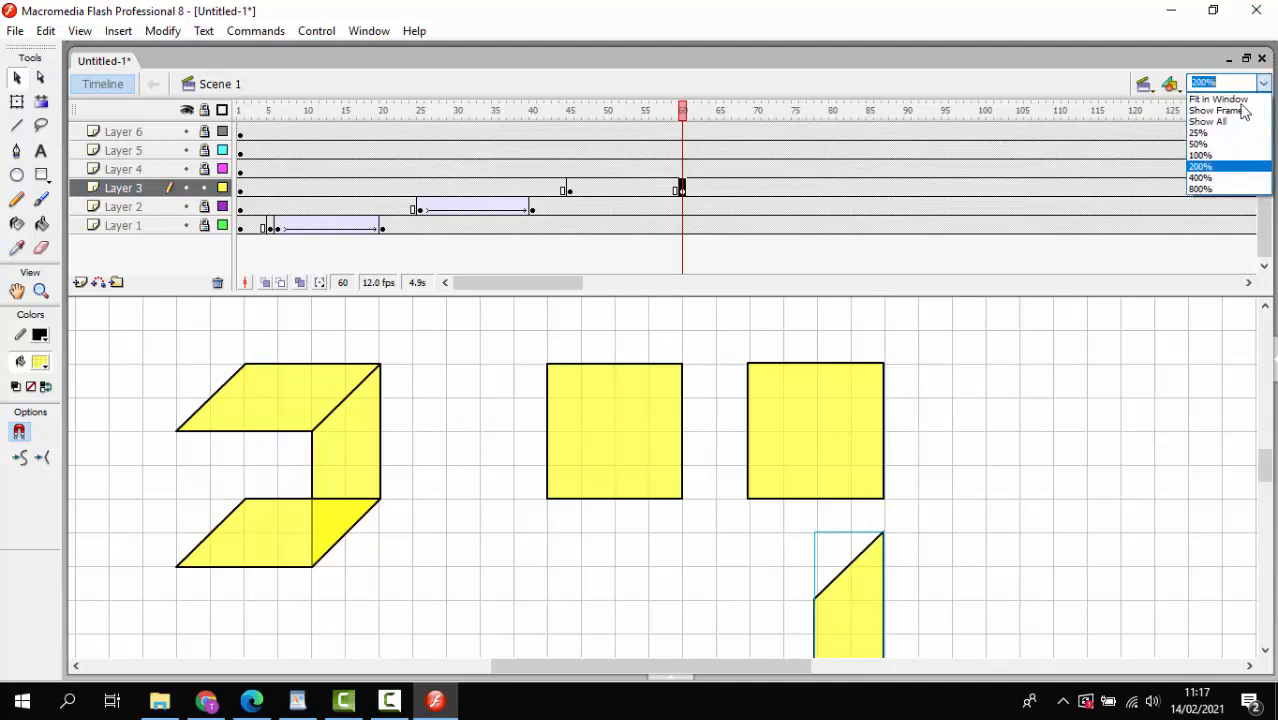
click(1215, 155)
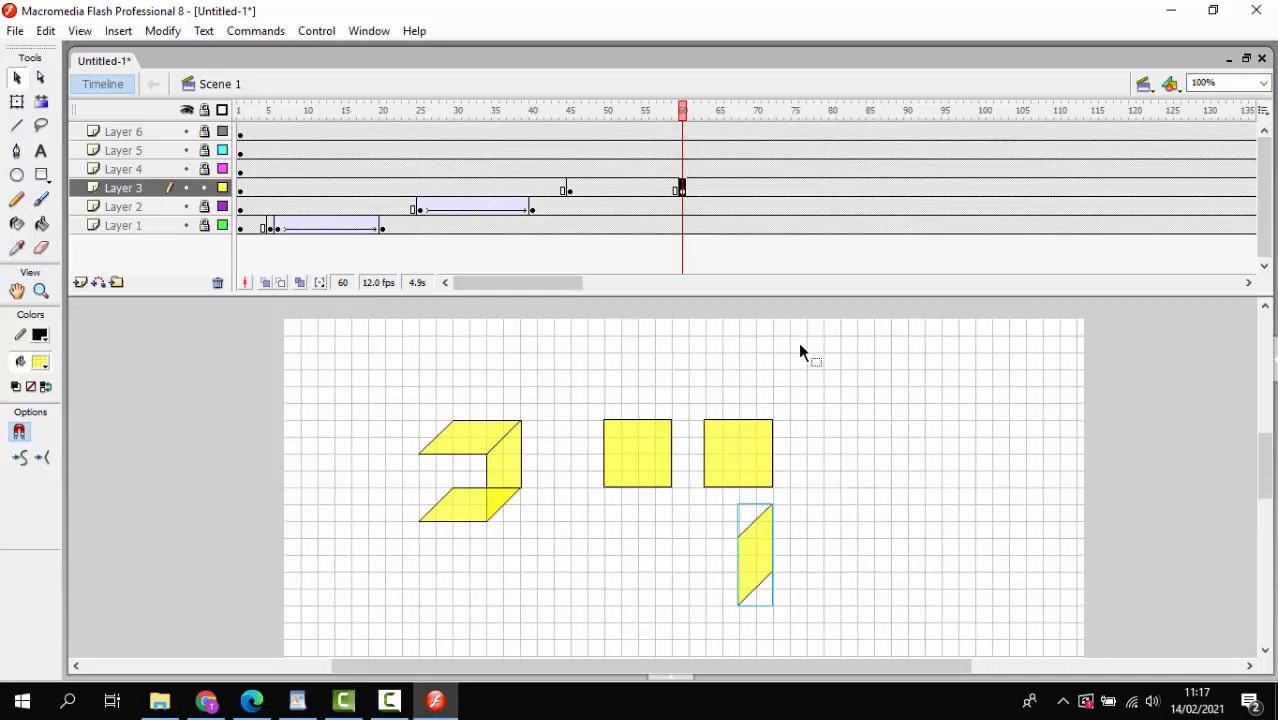
click(1211, 80)
key(Return)
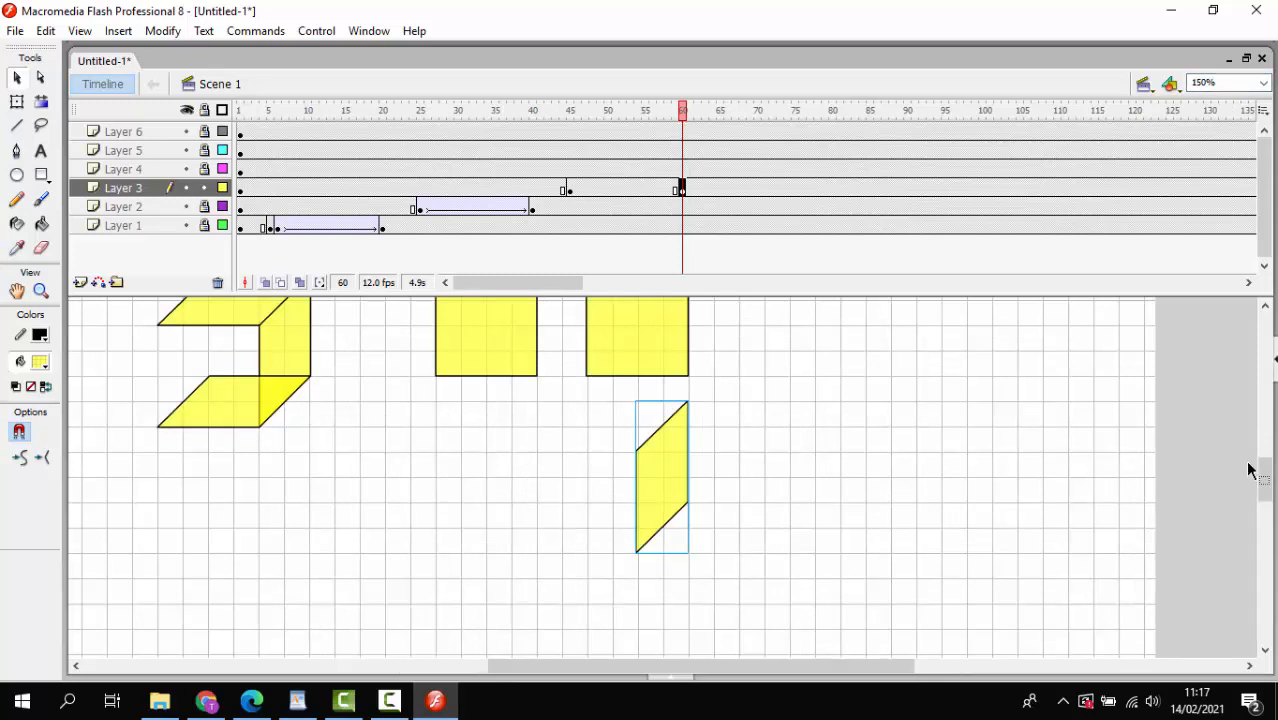
drag(1268, 472, 1268, 462)
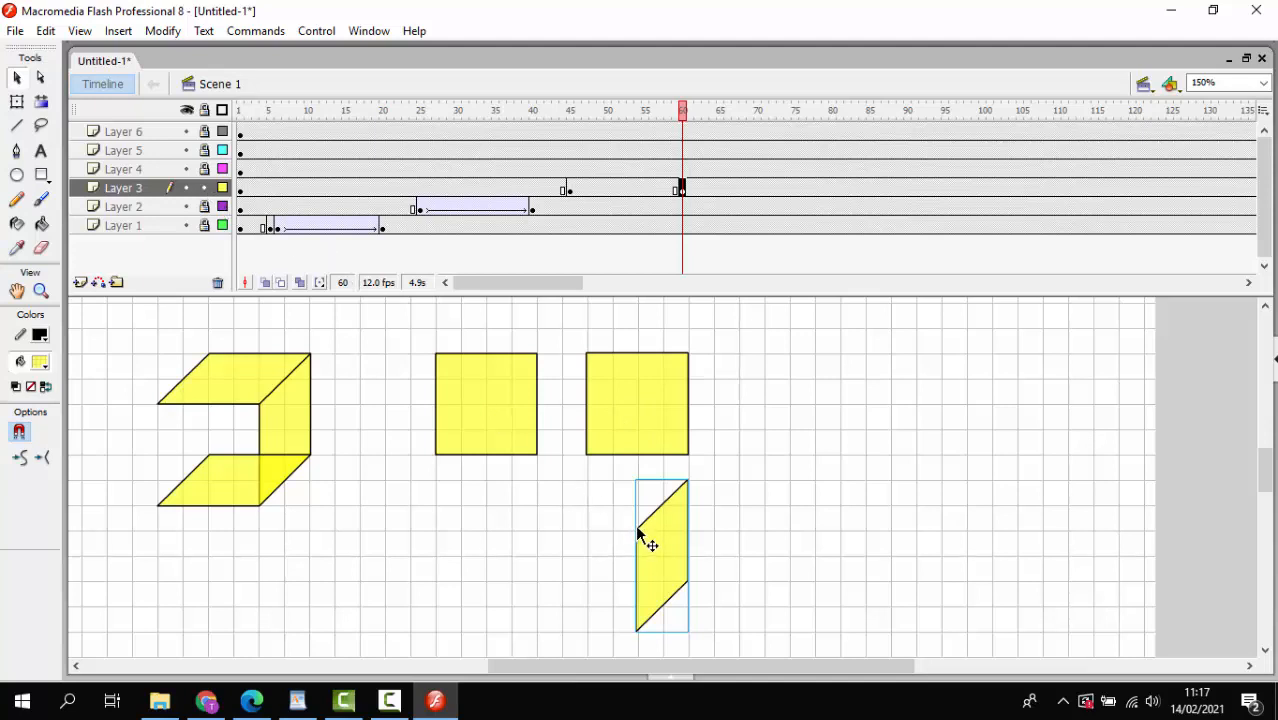
Reshape the moved left face into a square by shifting its two left corners two cells left and two up.
click(722, 535)
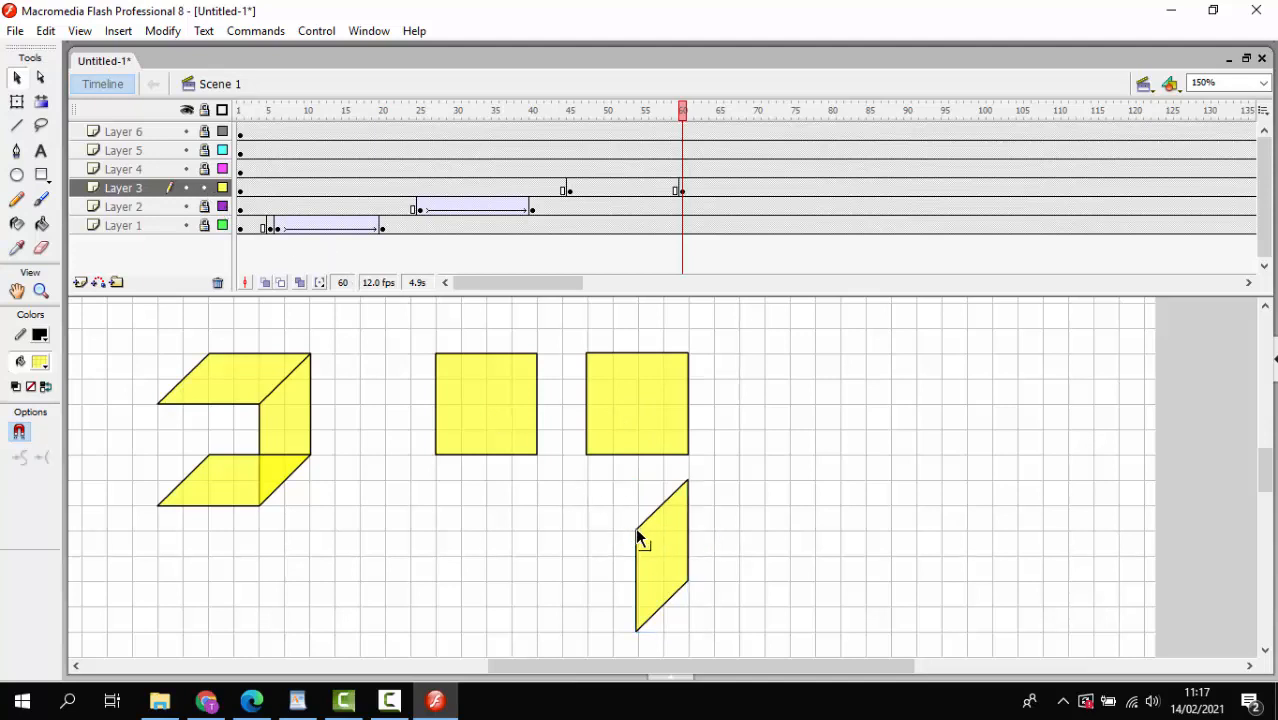
drag(636, 529, 588, 480)
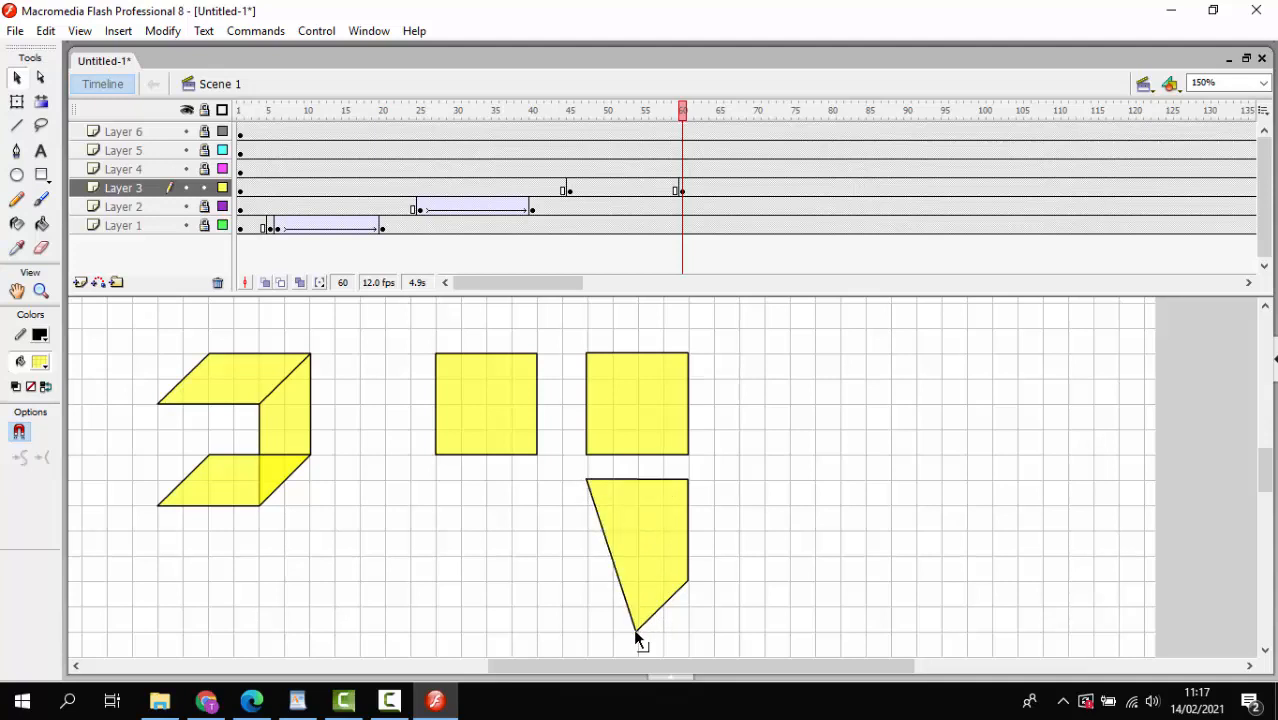
drag(636, 630, 588, 581)
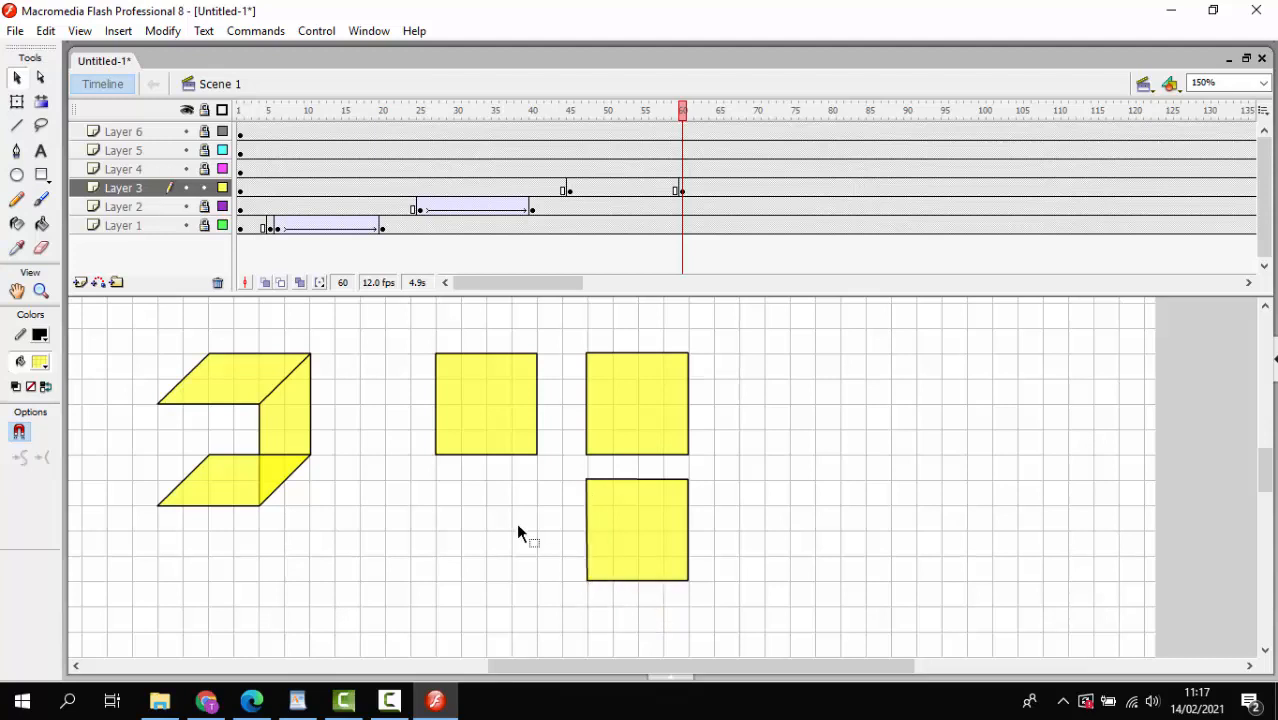
Create a motion tween between frames 45 and 60 on Layer 3 and play the animation from frame 1.
click(616, 190)
right_click(617, 190)
click(675, 198)
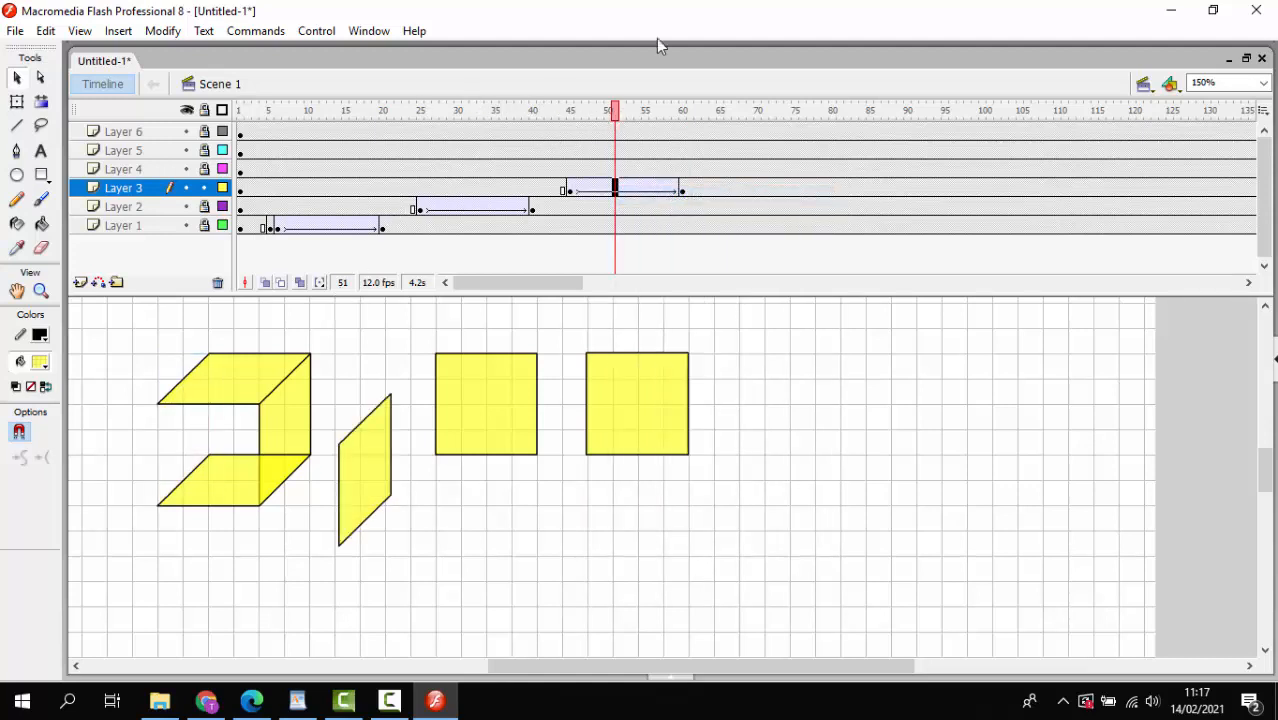
drag(617, 112, 240, 112)
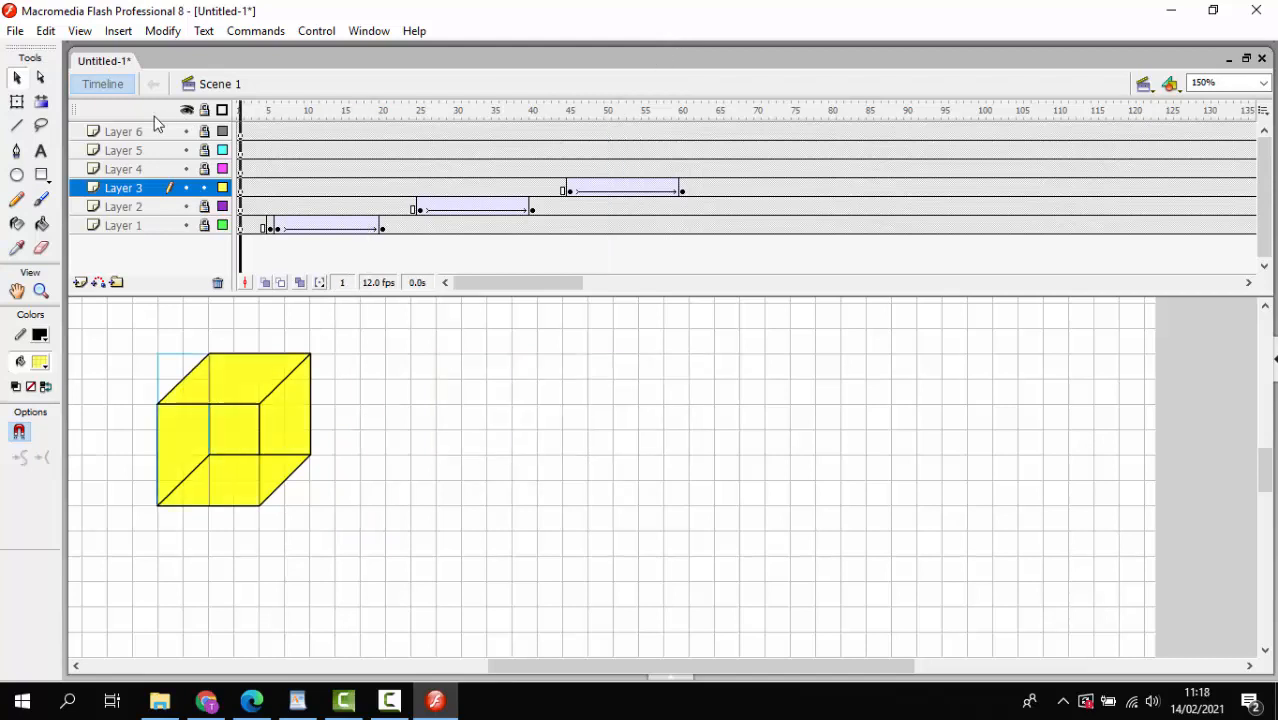
key(Return)
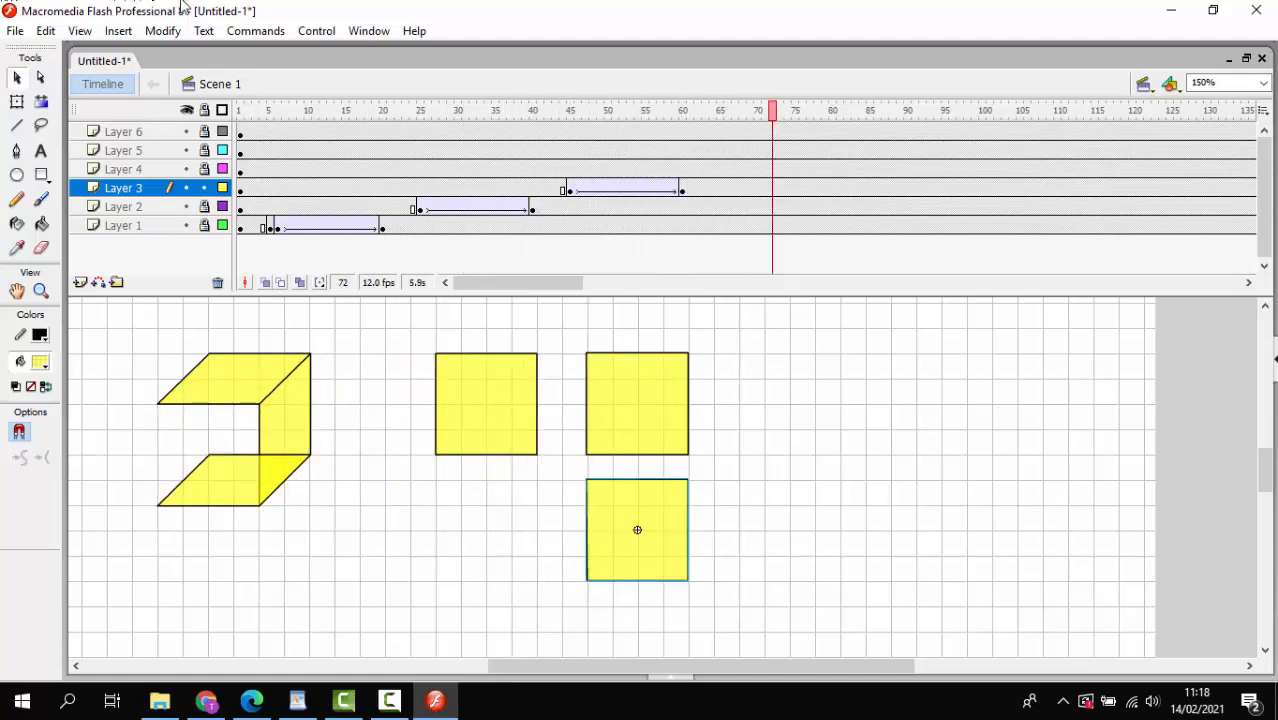
Lock Layer 3 and insert keyframes at frames 65 and 80 on the unlocked Layer 4.
click(204, 189)
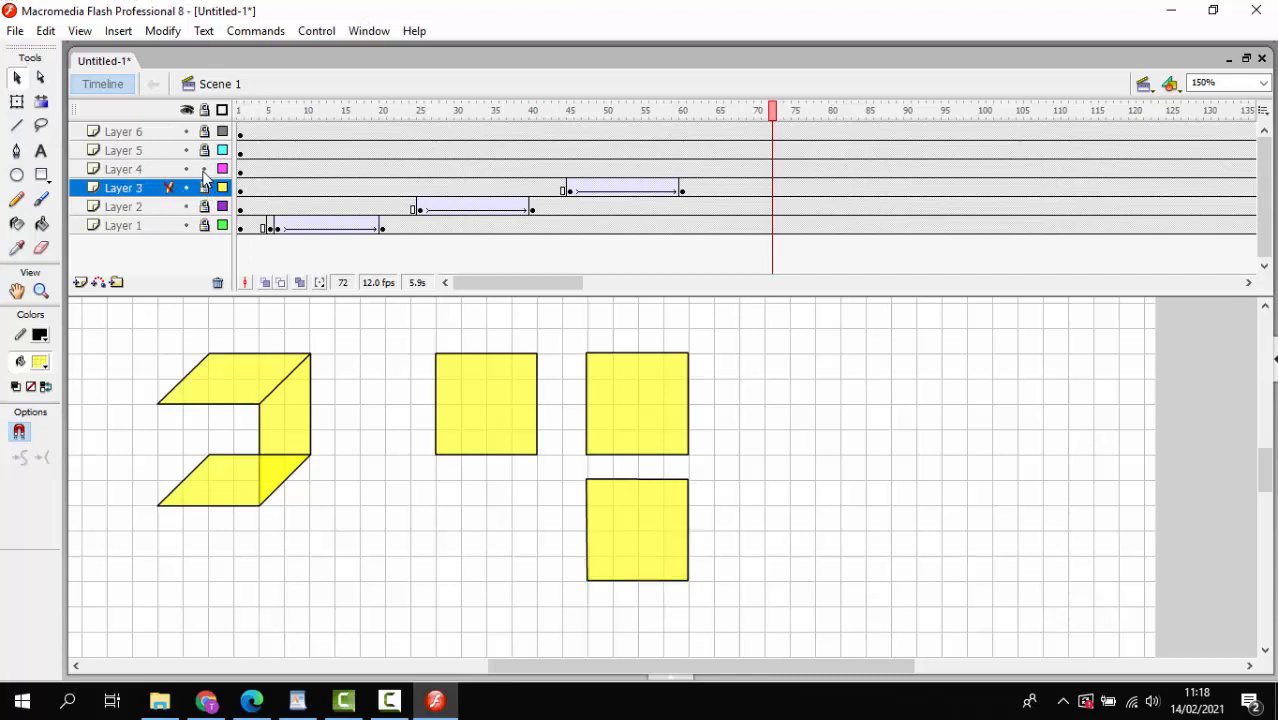
click(160, 169)
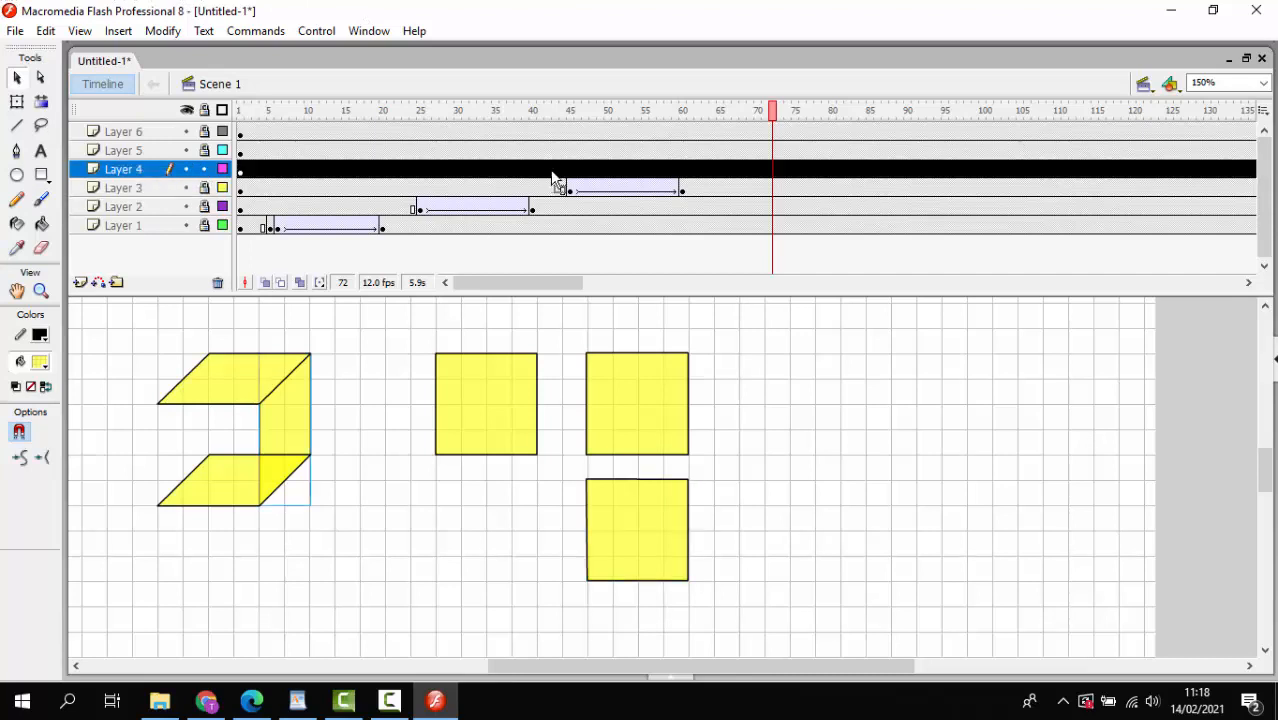
click(721, 171)
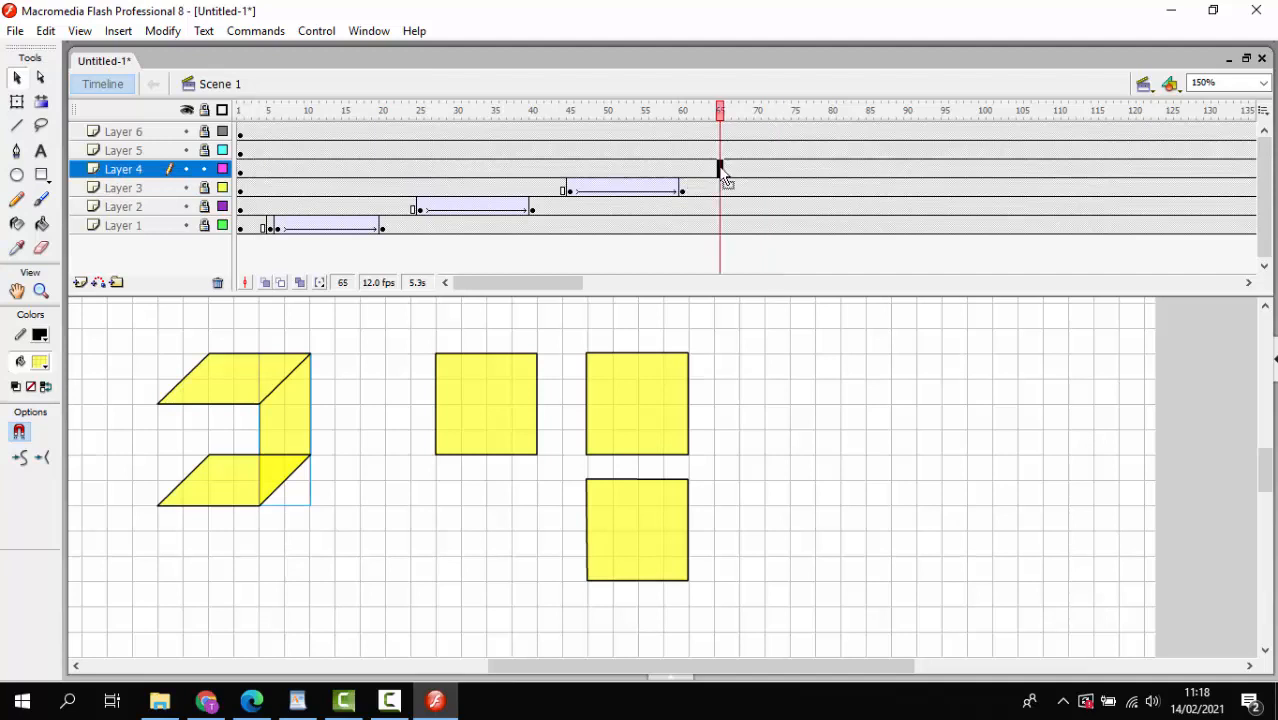
right_click(723, 174)
click(784, 250)
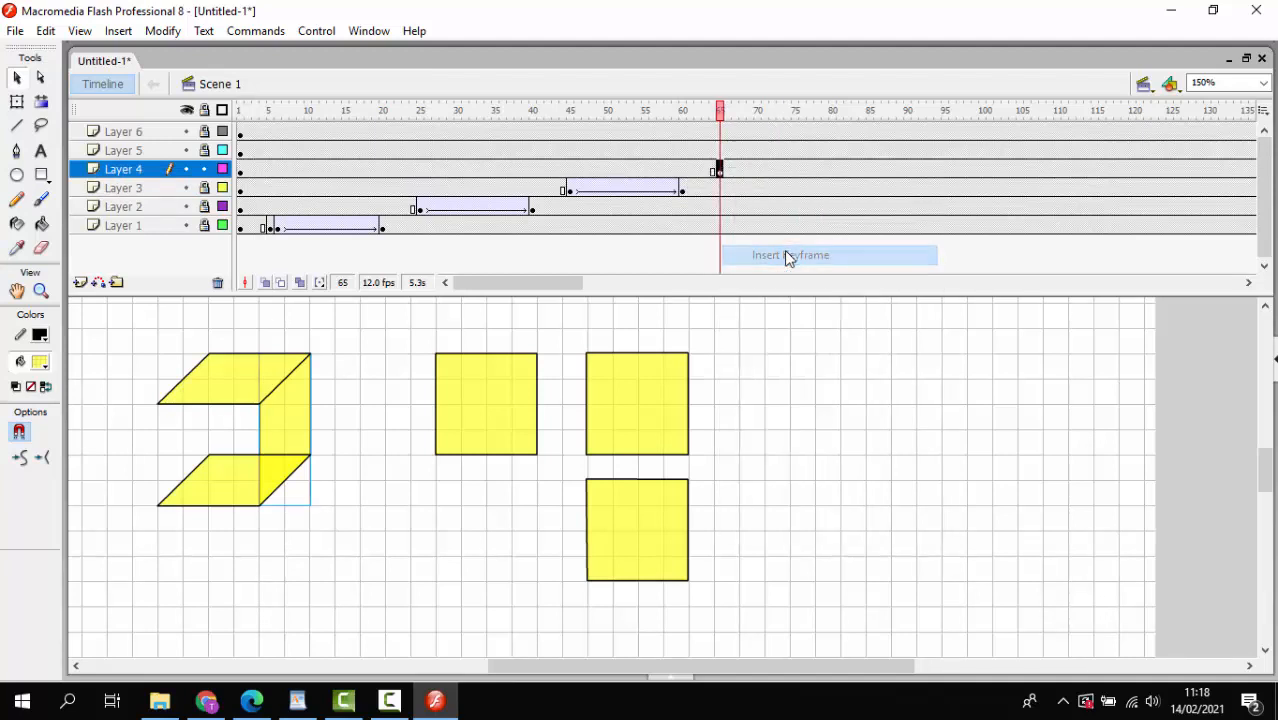
click(833, 169)
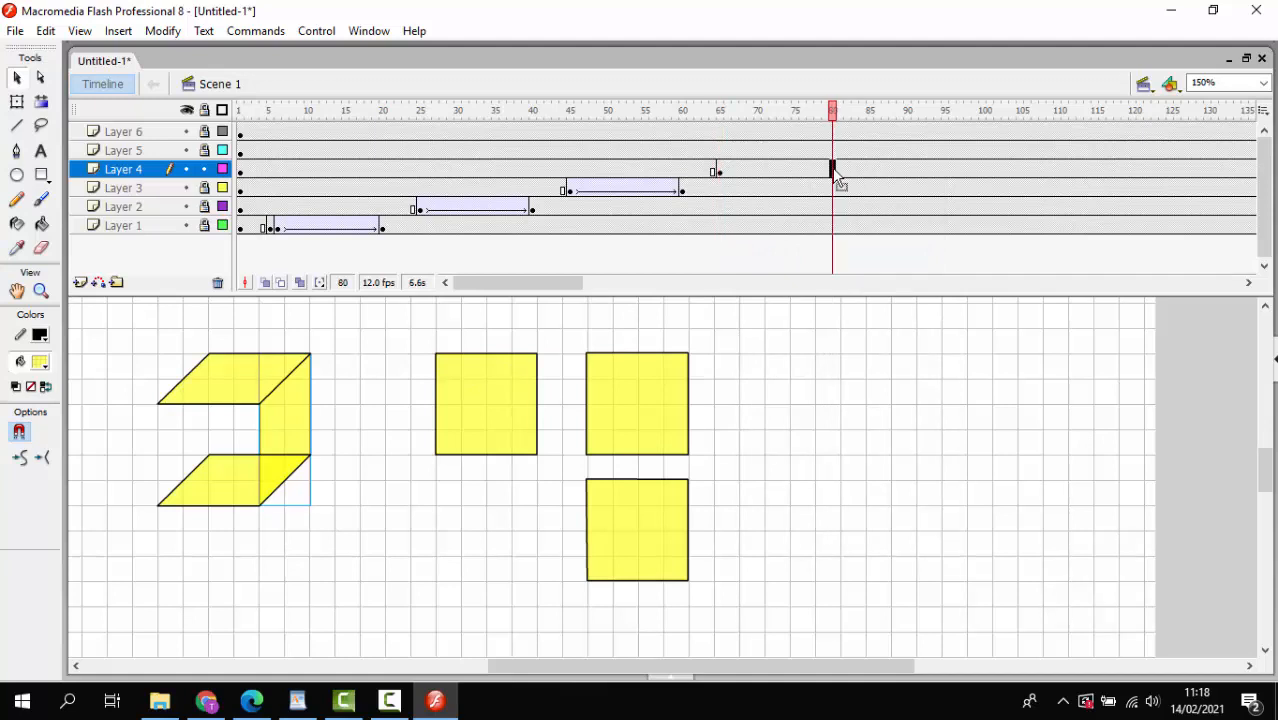
right_click(835, 172)
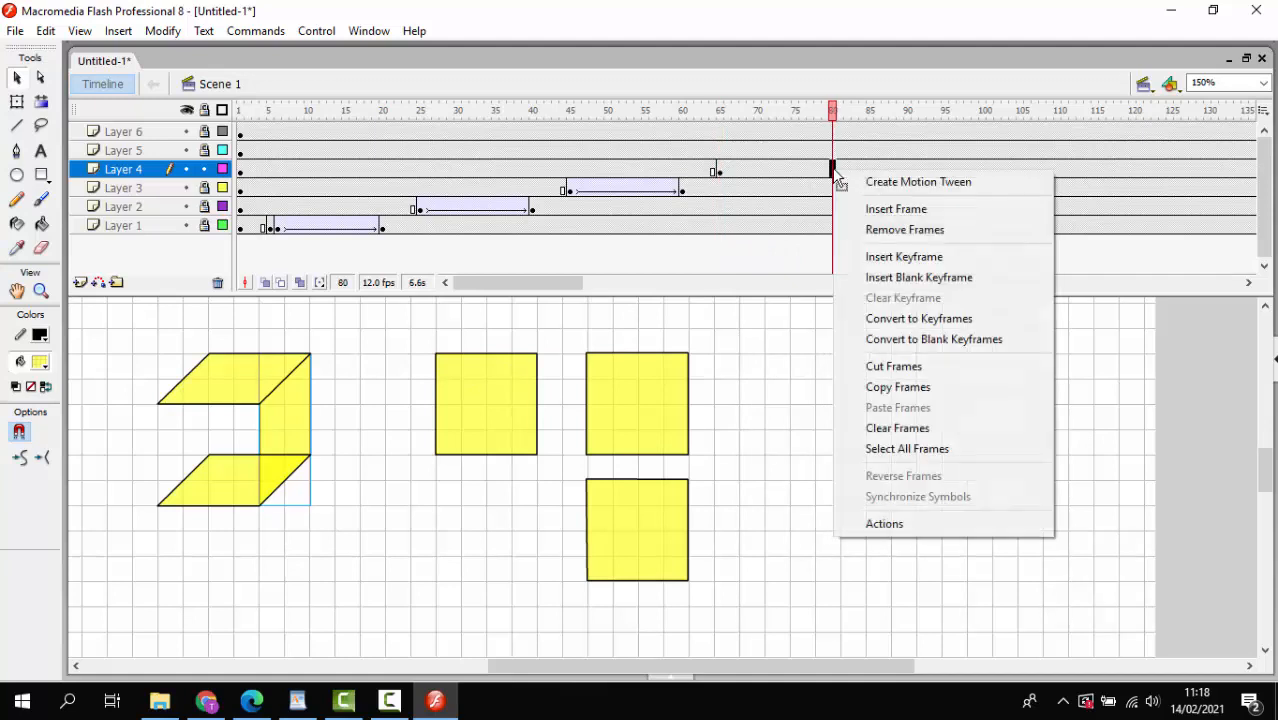
click(905, 256)
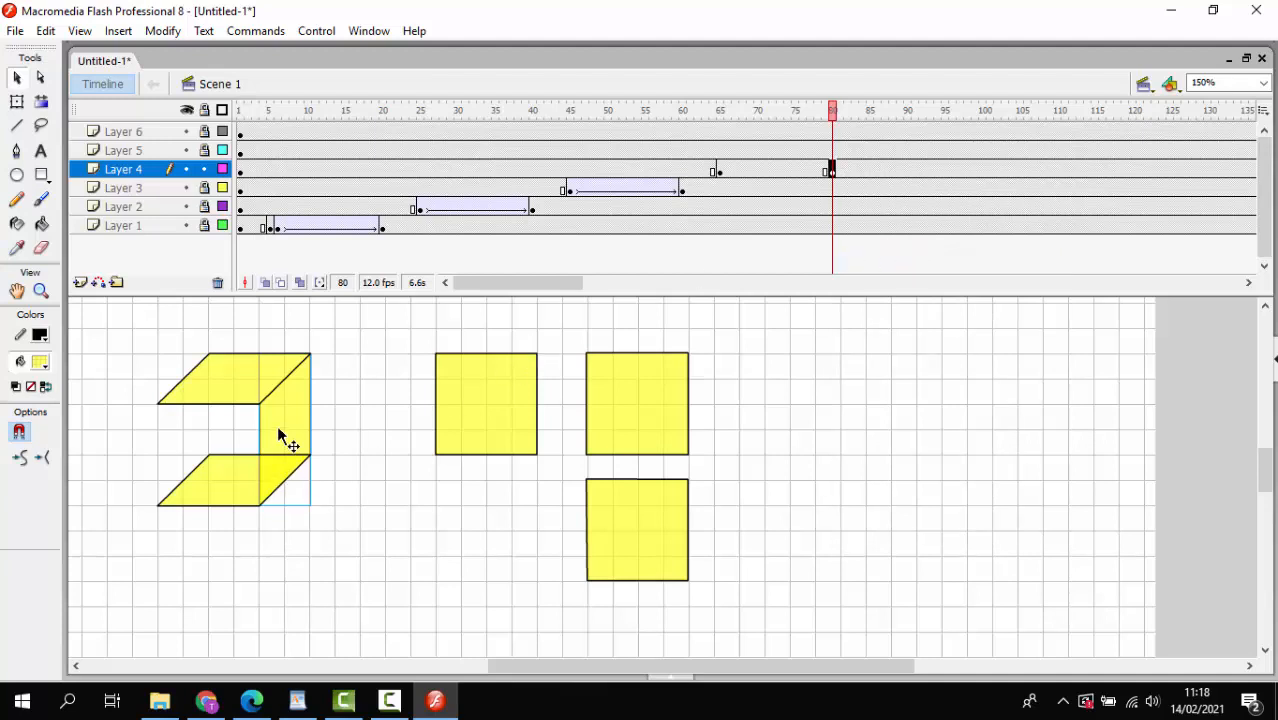
Move the cube's right face at frame 80 about nine cells right and five down, and reshape it into a square by its left corners.
drag(280, 437, 507, 558)
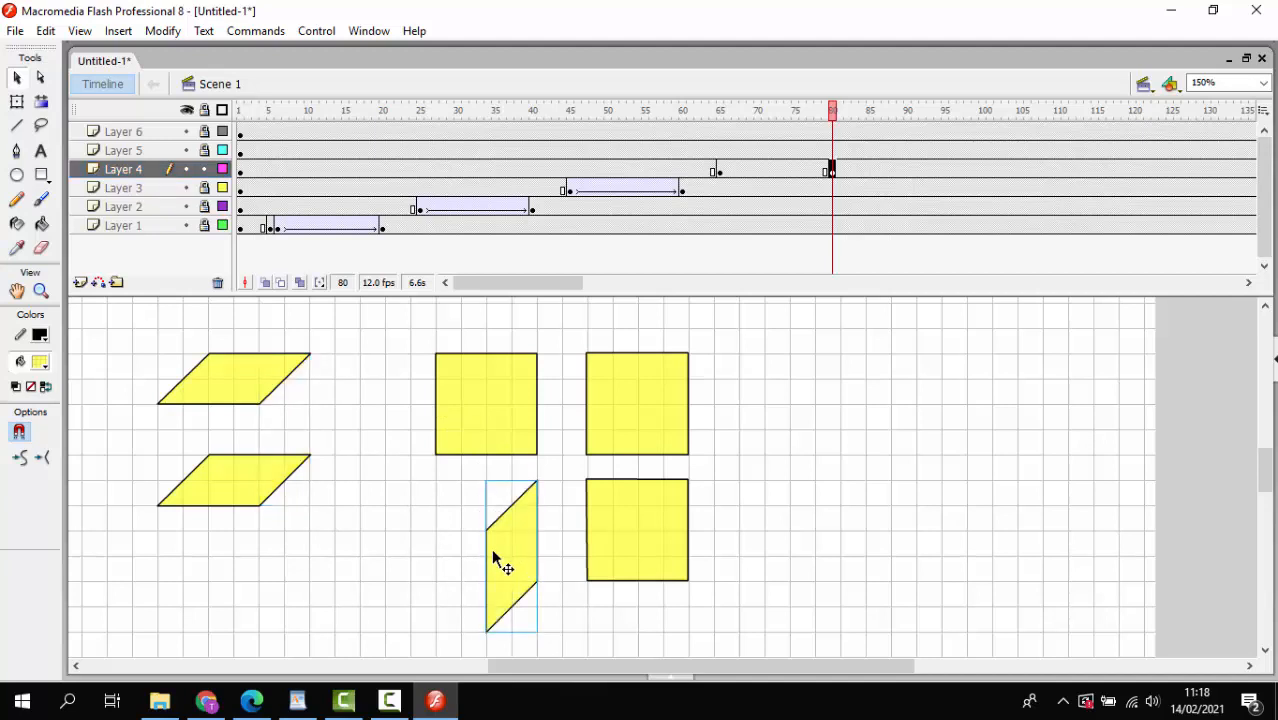
click(446, 557)
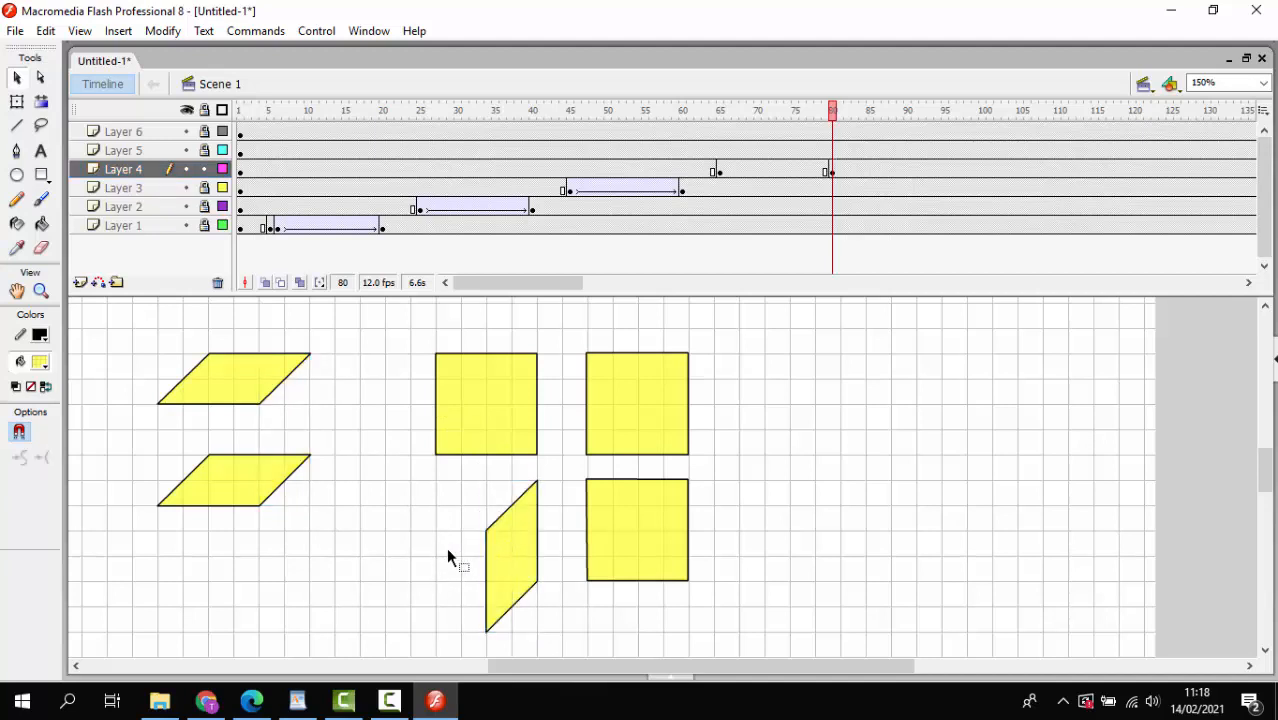
drag(484, 533, 436, 480)
drag(484, 622, 438, 580)
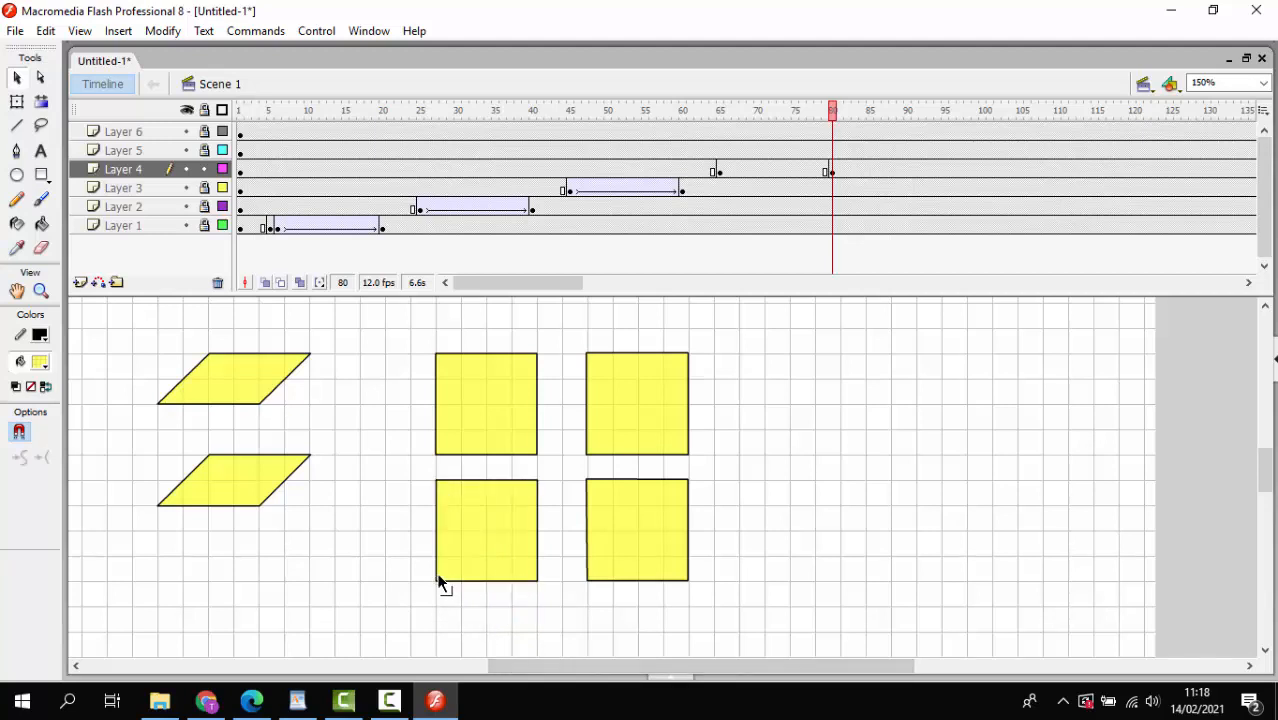
Create a motion tween between frames 65 and 80 on Layer 4.
right_click(765, 169)
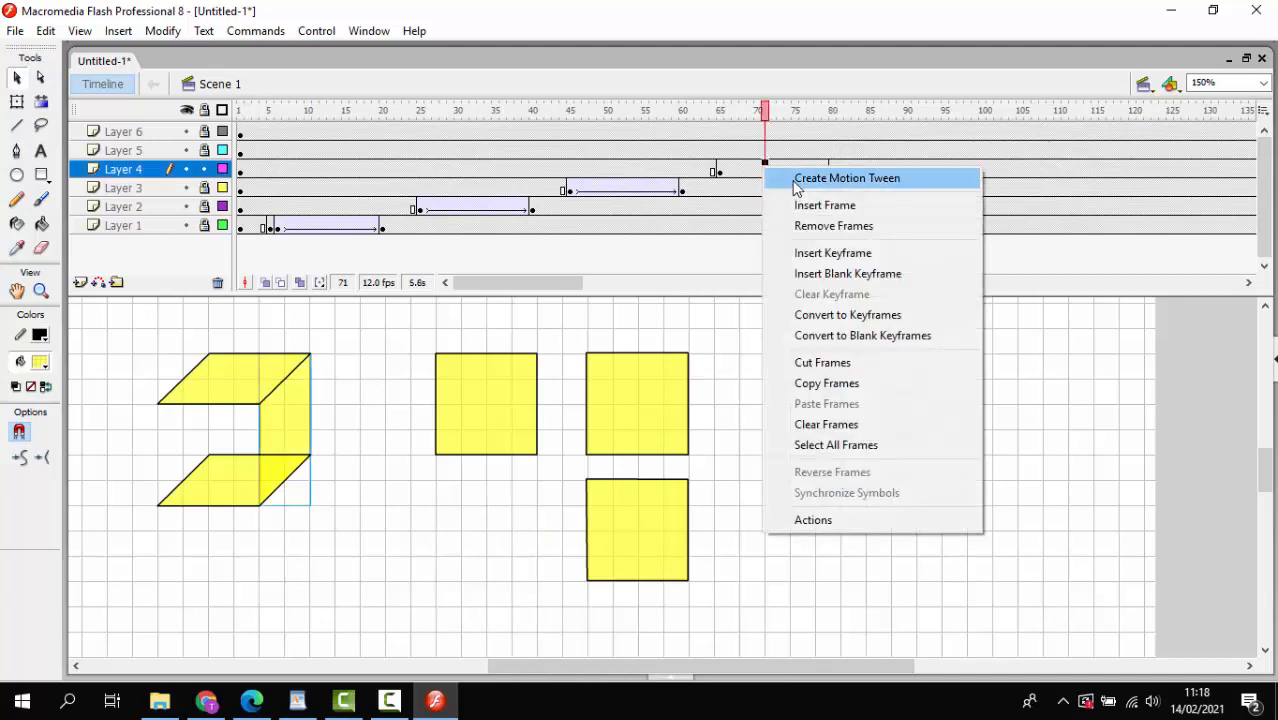
click(797, 180)
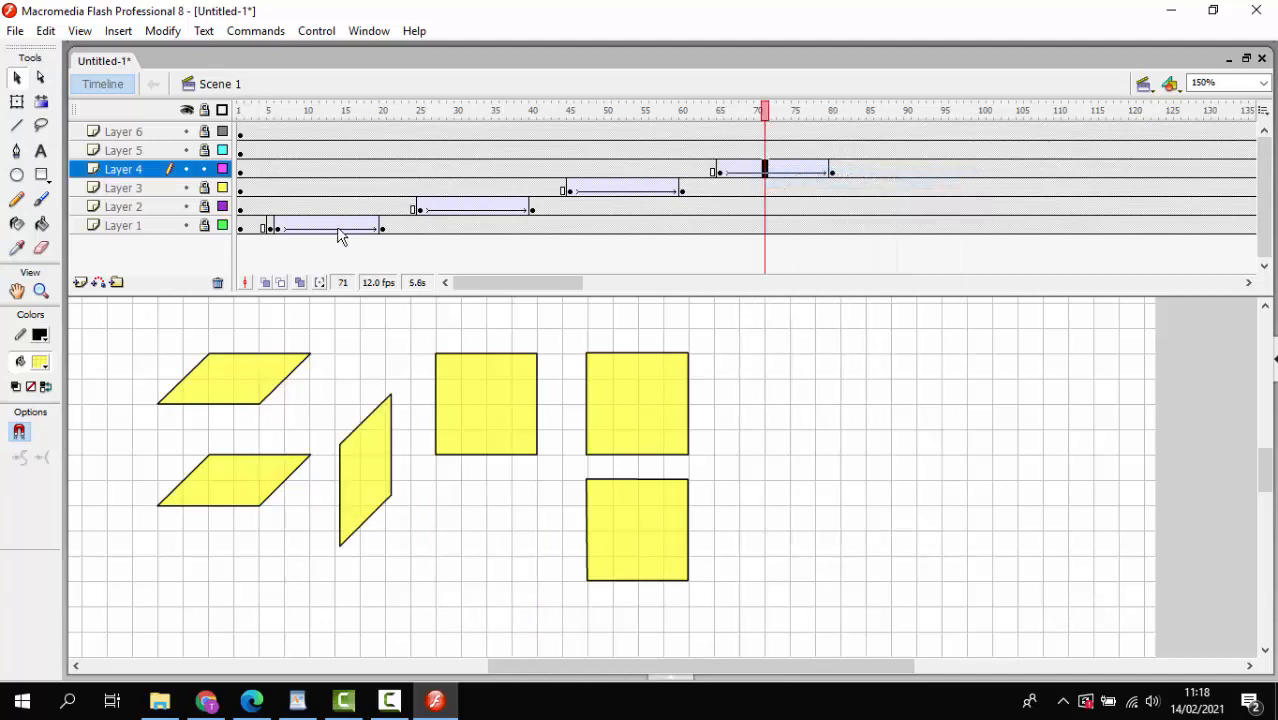
Lock Layer 4 and insert keyframes at frames 85 and 100 on the unlocked Layer 5.
click(153, 153)
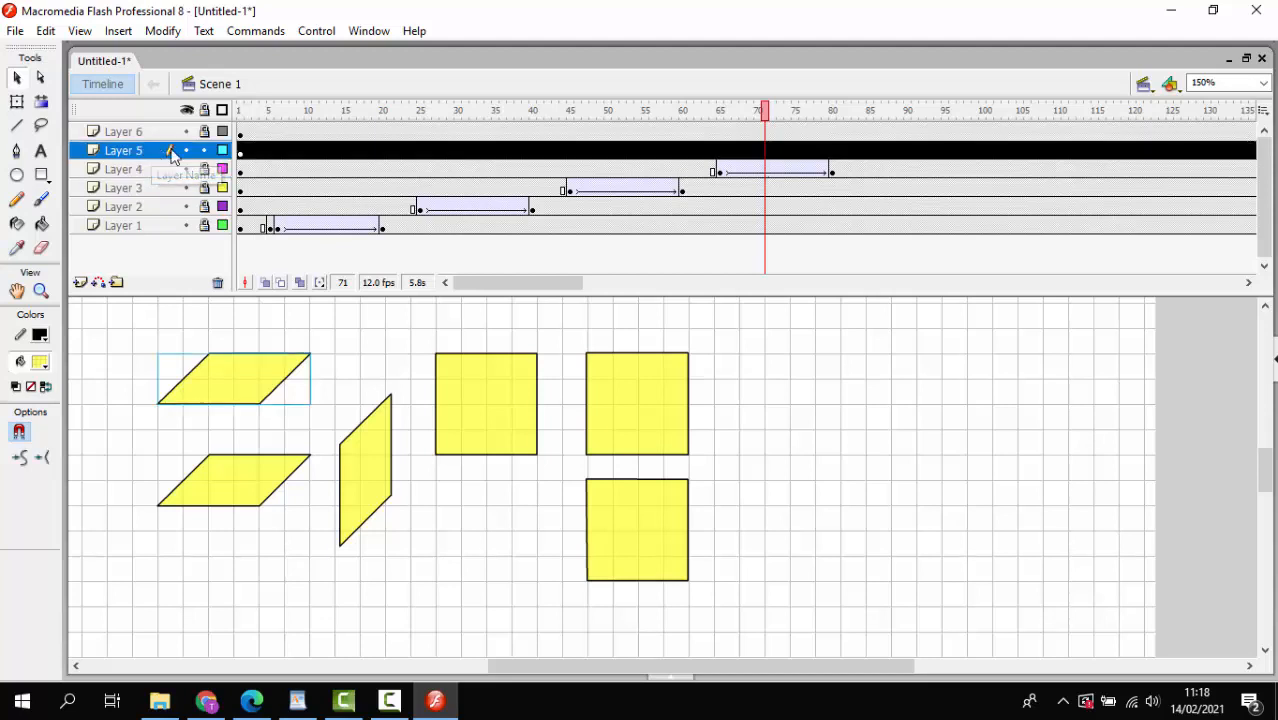
click(872, 155)
right_click(872, 155)
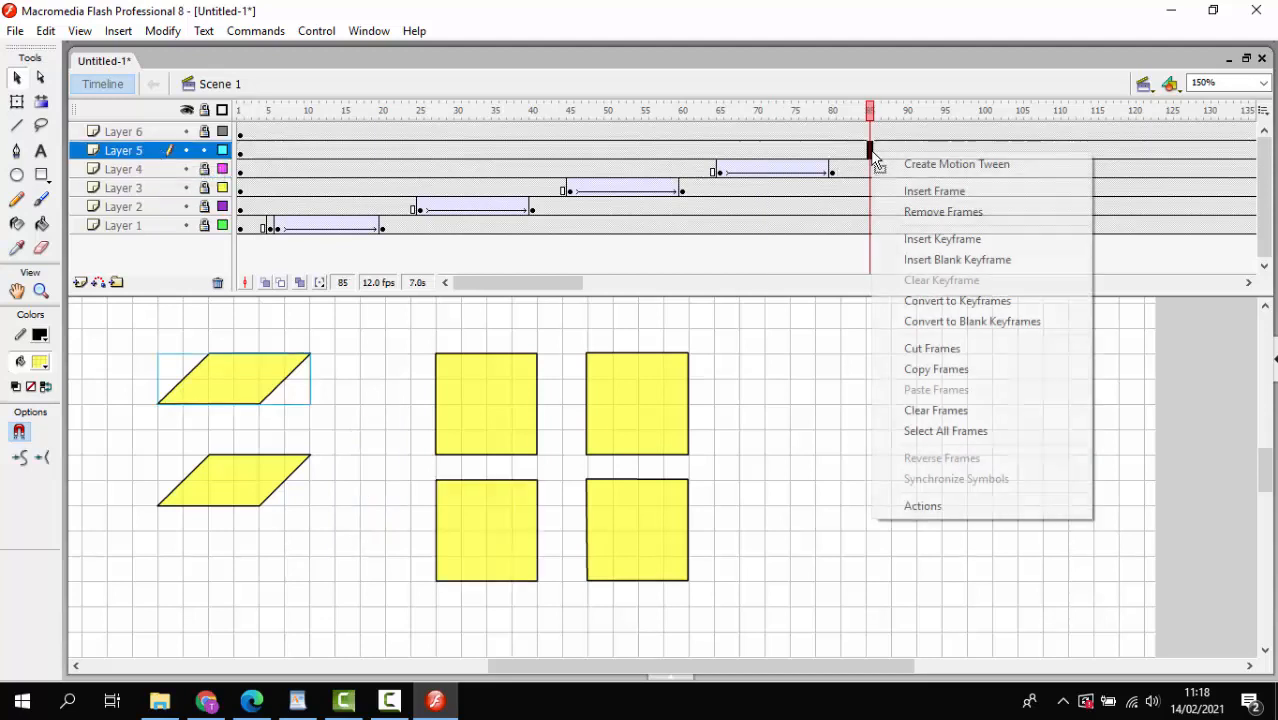
click(937, 242)
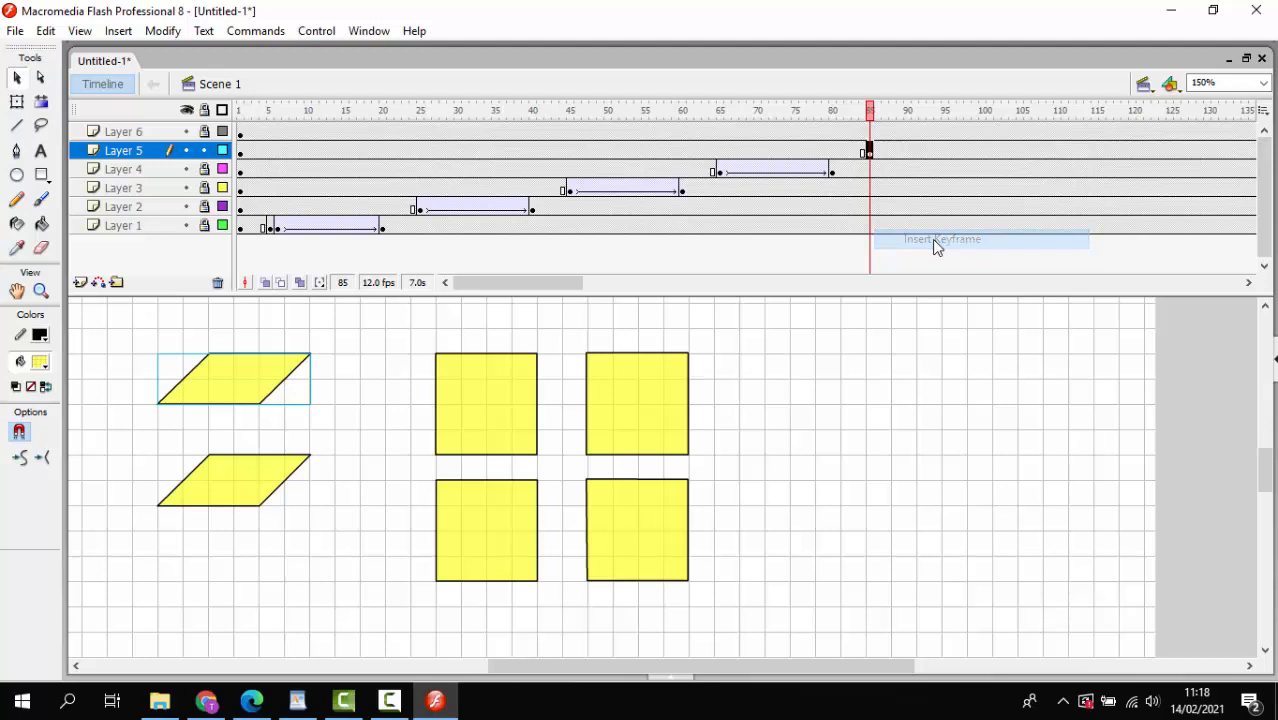
click(982, 154)
right_click(982, 154)
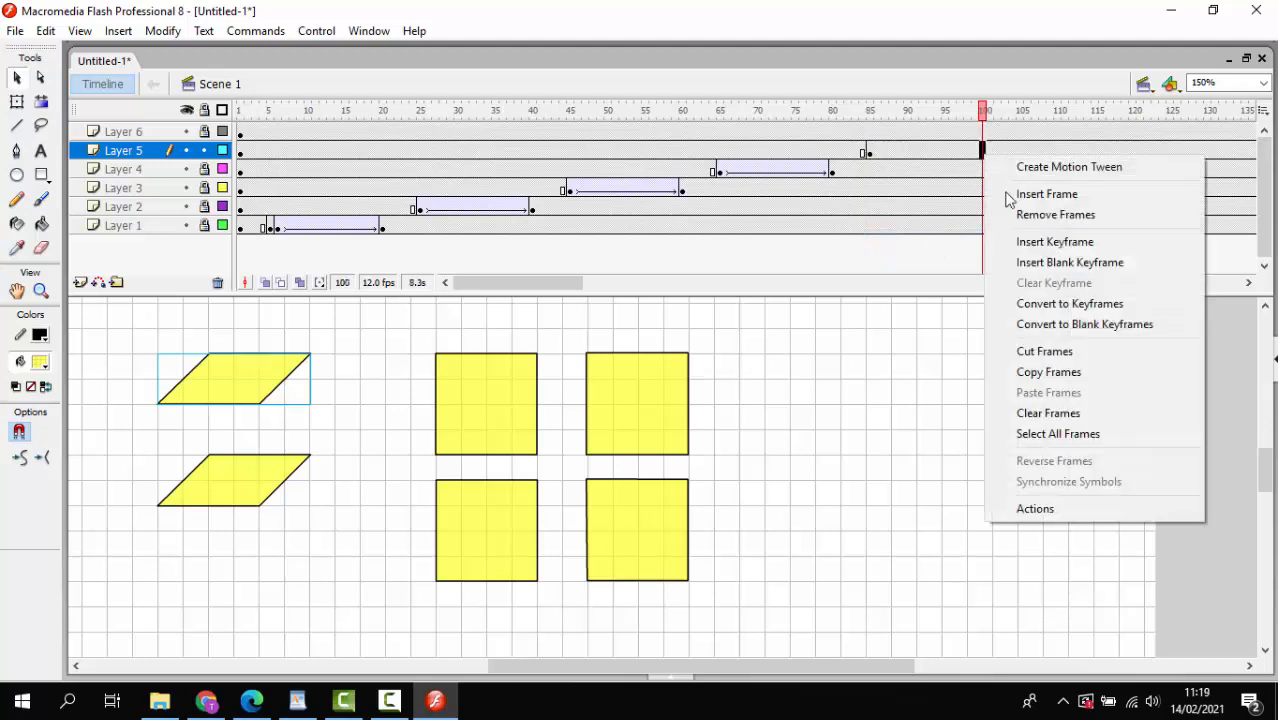
click(1053, 242)
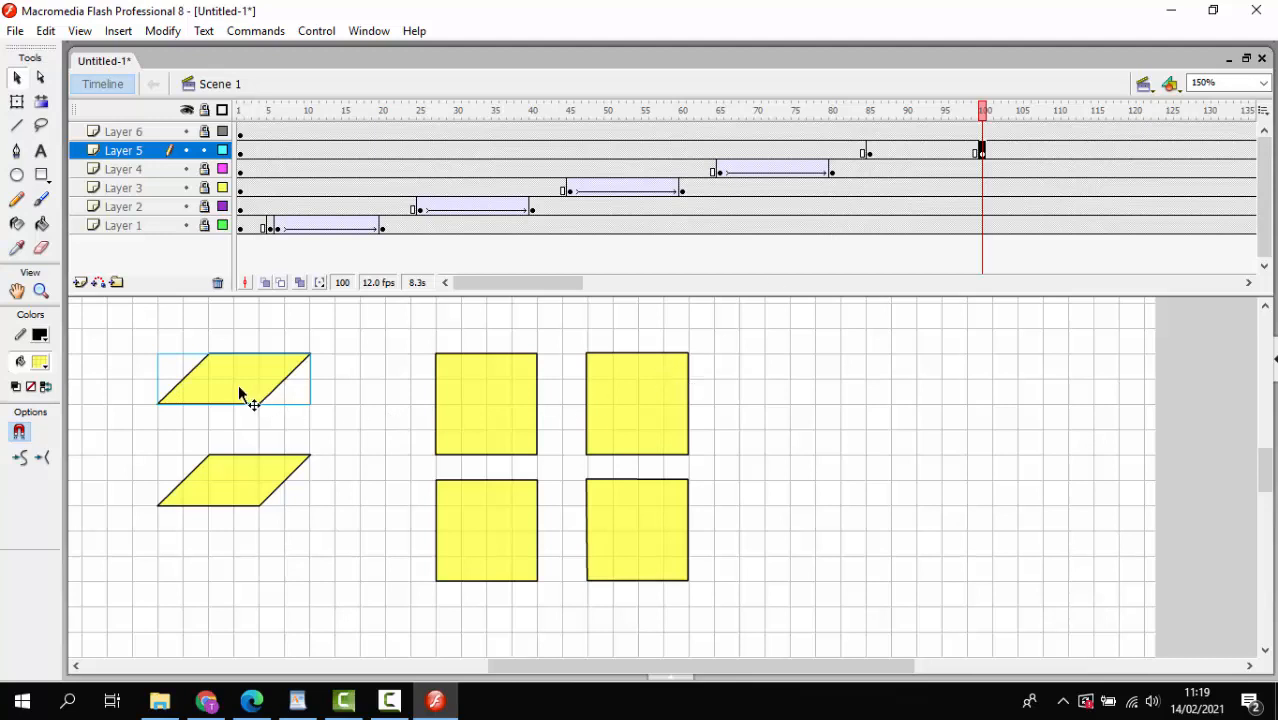
Move the cube's top face at frame 100 about 15 cells right and ten down, and reshape it into a square by its lower corners.
drag(252, 392, 617, 636)
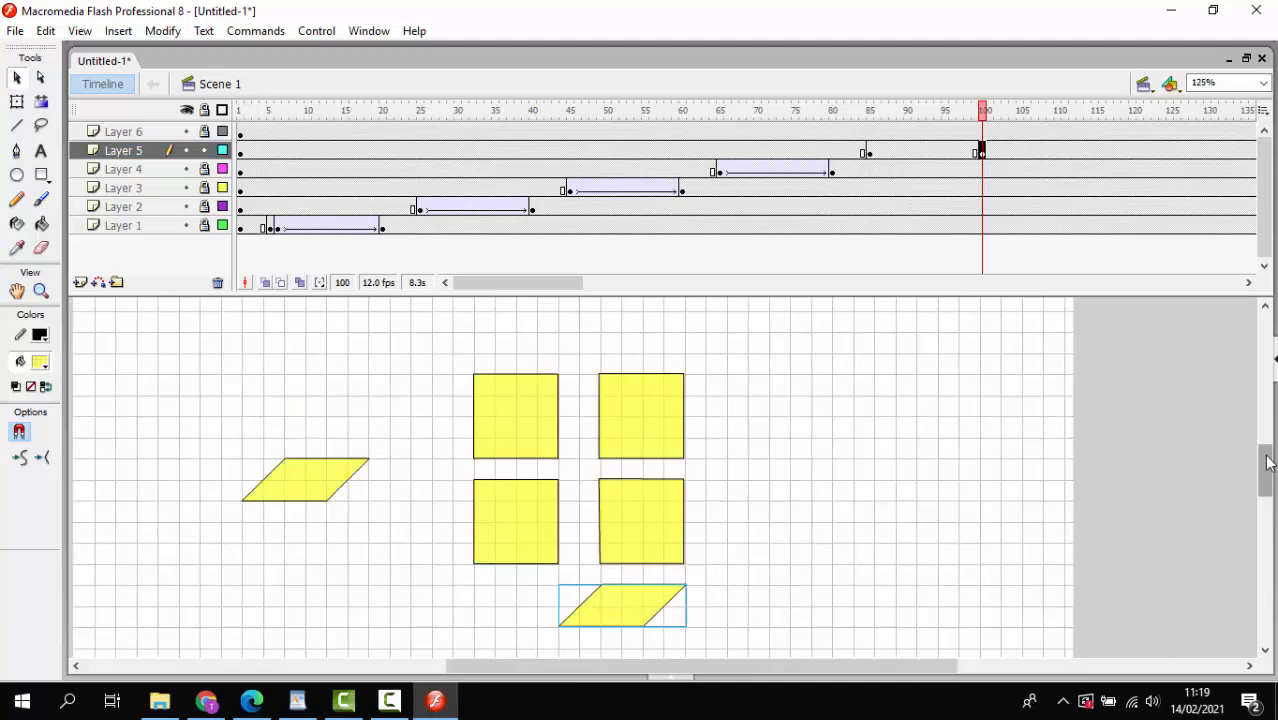
drag(1268, 462, 1268, 467)
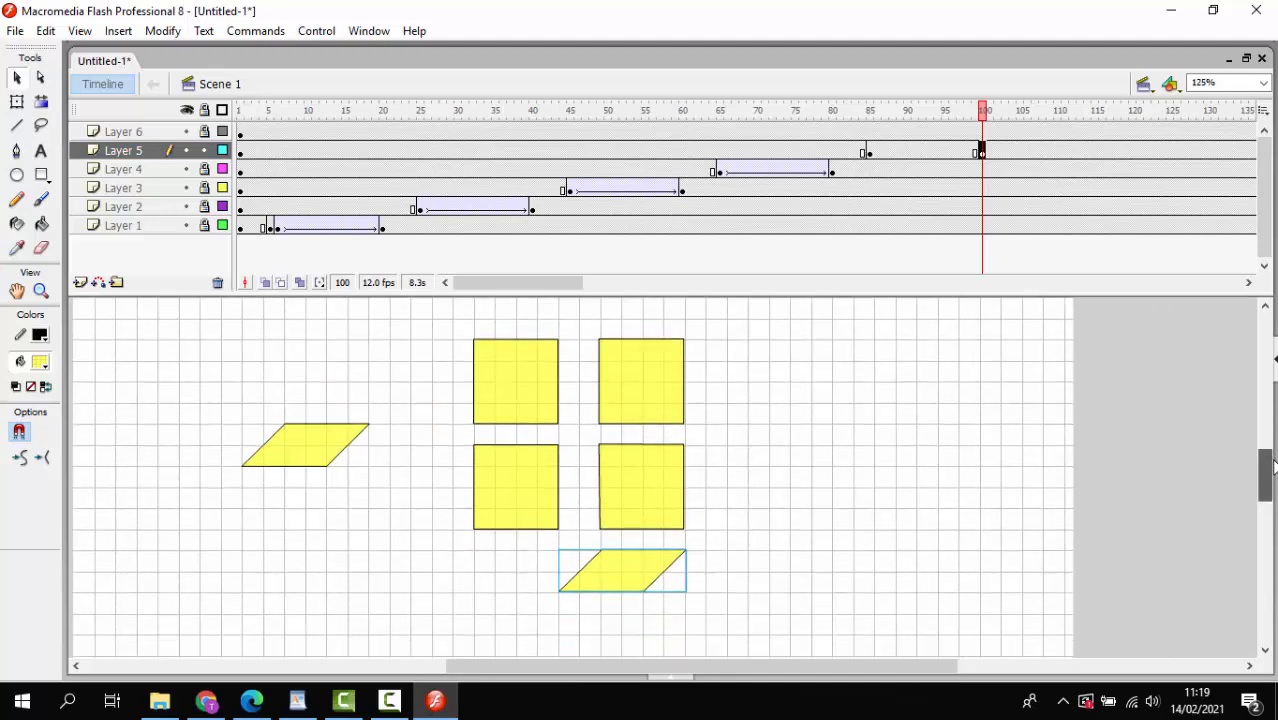
click(727, 558)
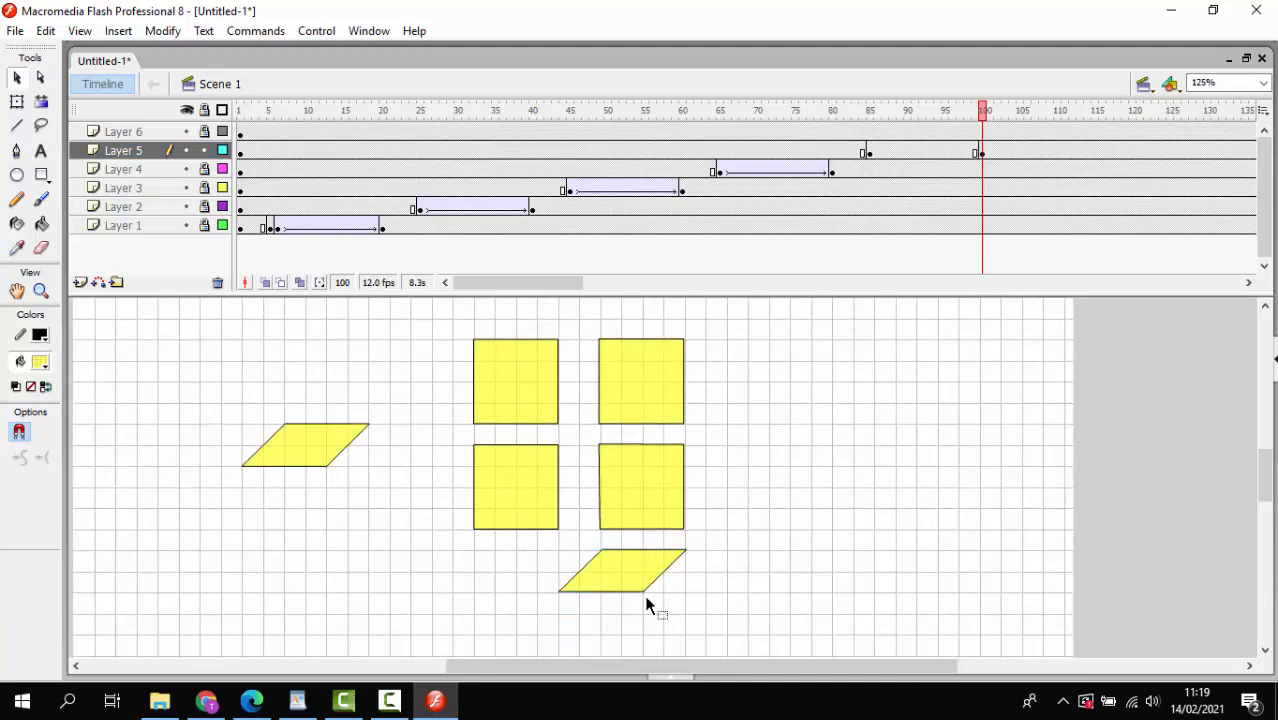
drag(643, 592, 686, 612)
drag(560, 592, 602, 636)
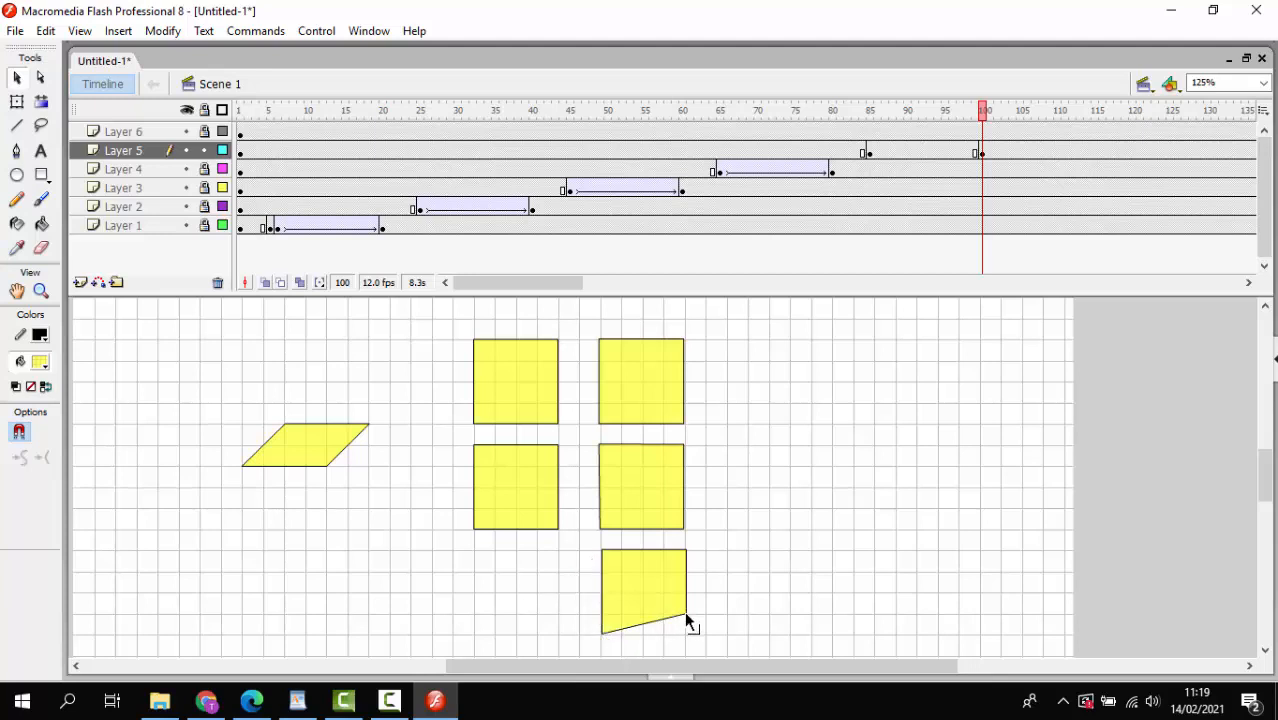
drag(686, 616, 686, 633)
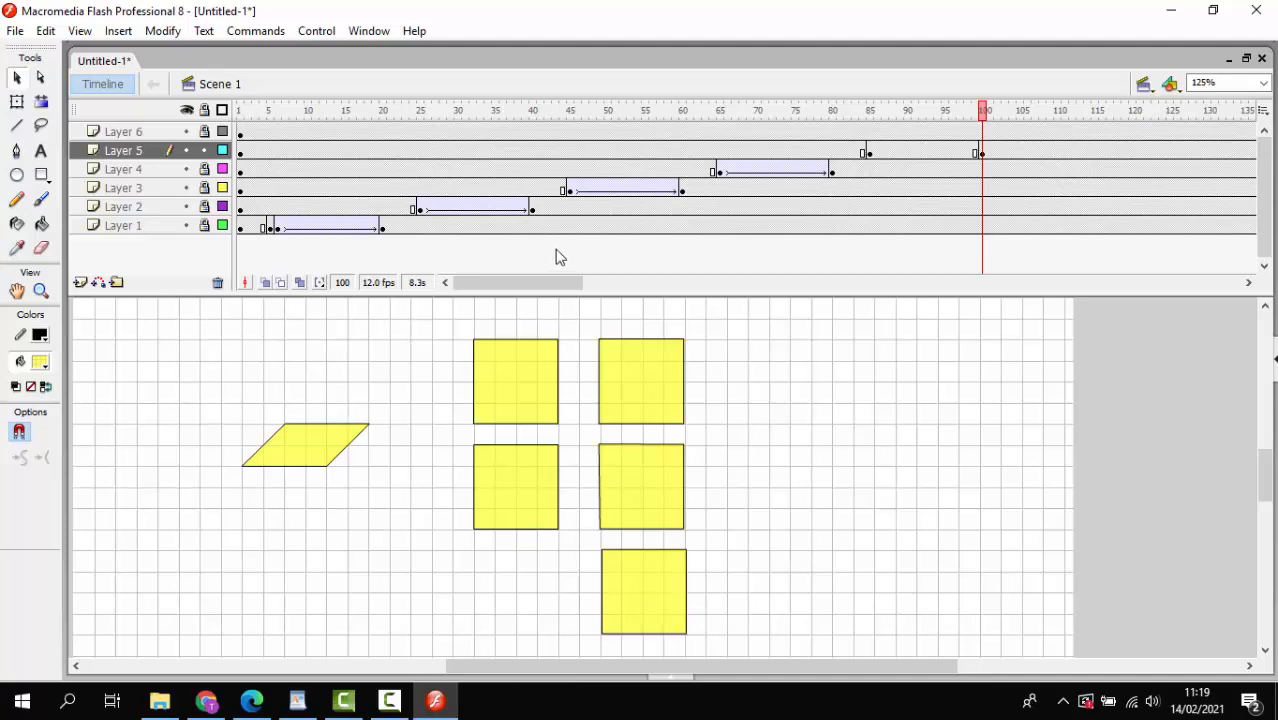
Create a motion tween between frames 85 and 100 on Layer 5.
click(914, 153)
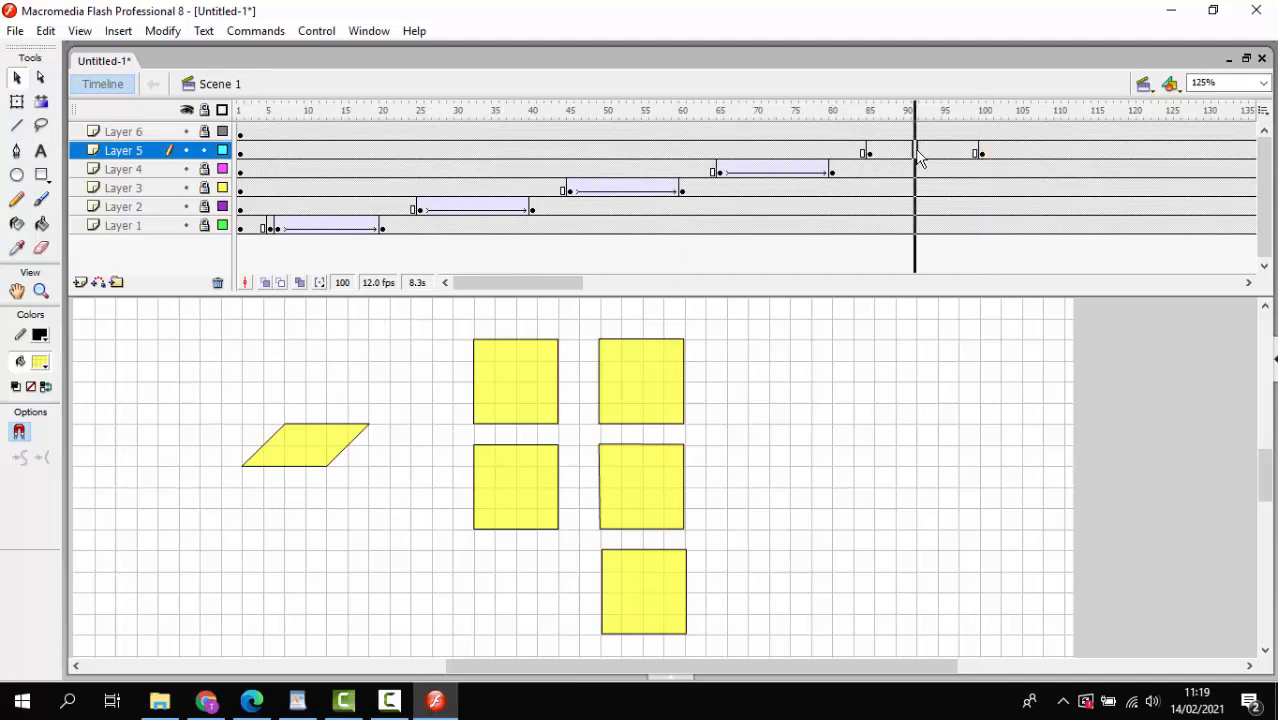
right_click(915, 153)
click(960, 168)
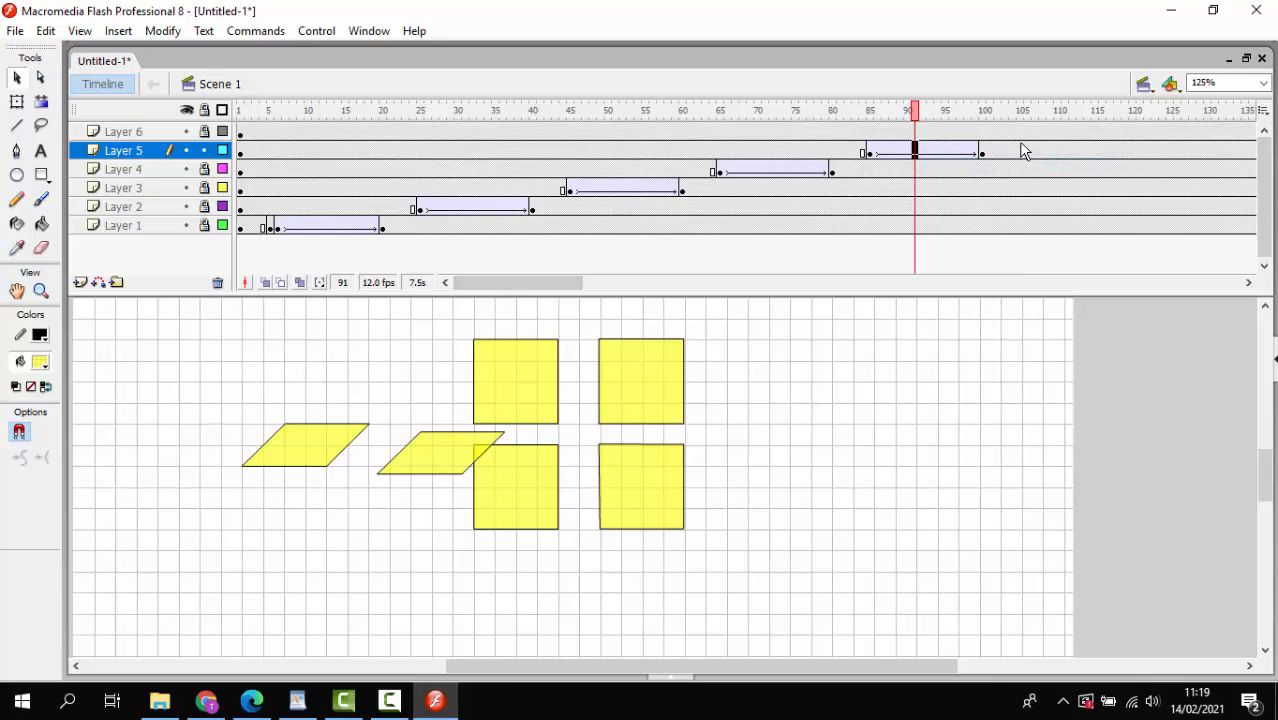
Lock Layer 5 and make the unlocked Layer 6 the active layer.
click(1021, 152)
right_click(1021, 152)
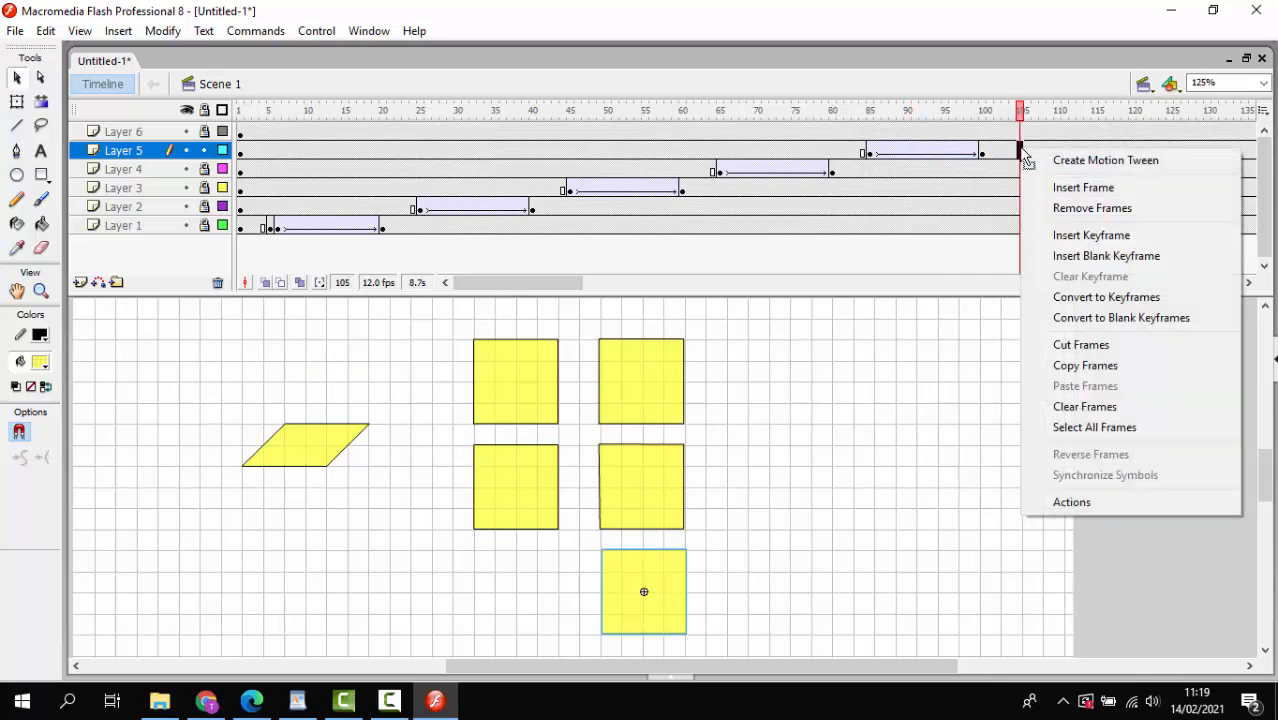
click(203, 151)
click(203, 151)
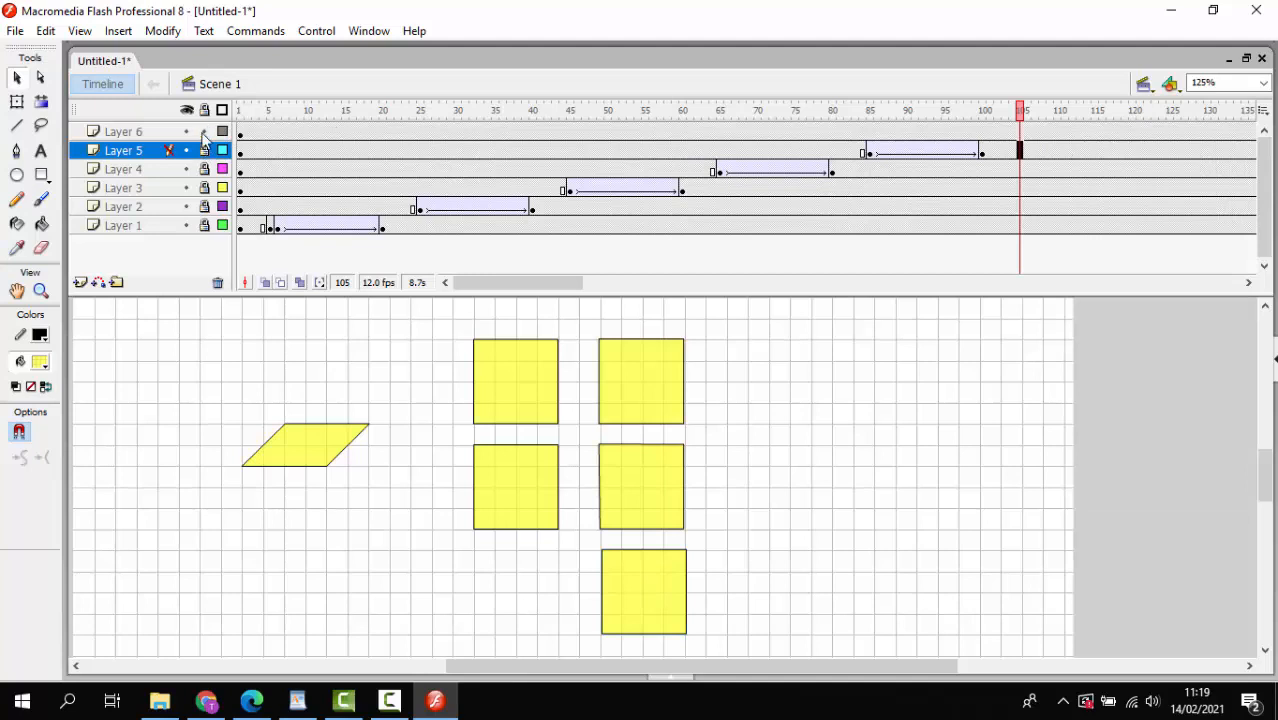
click(147, 132)
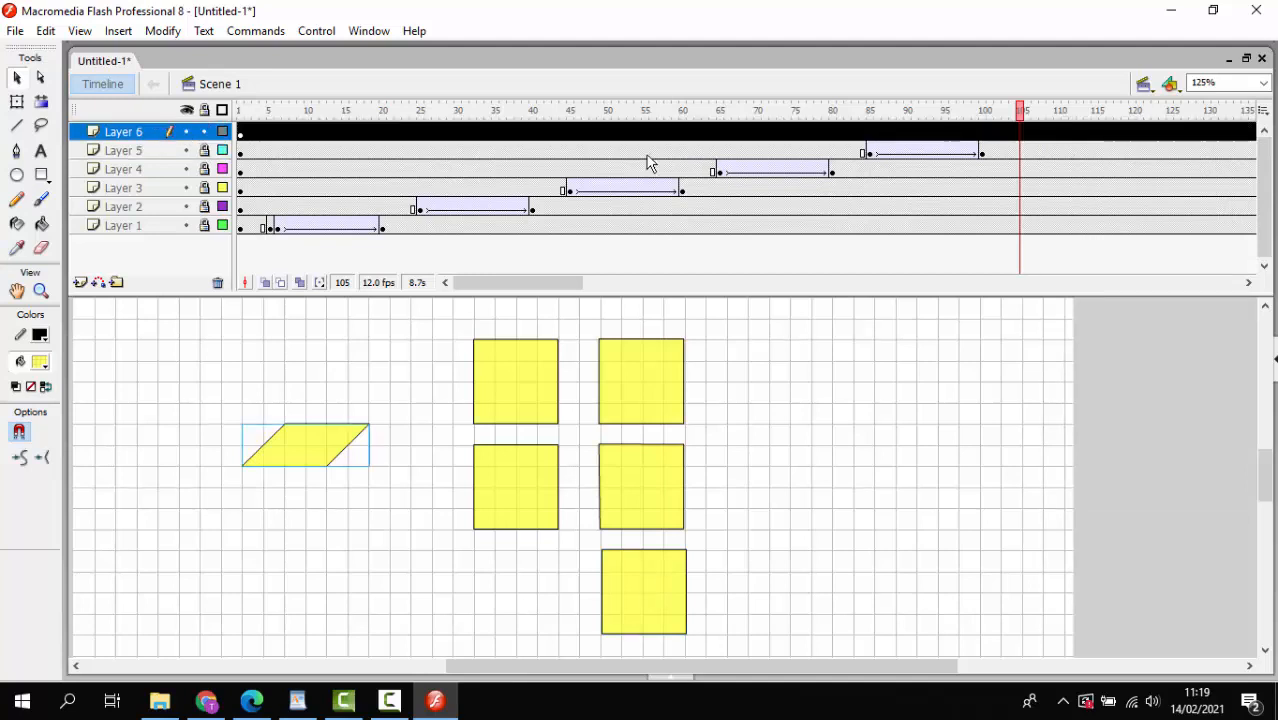
Insert keyframes at frames 105 and 120 on Layer 6.
click(1021, 136)
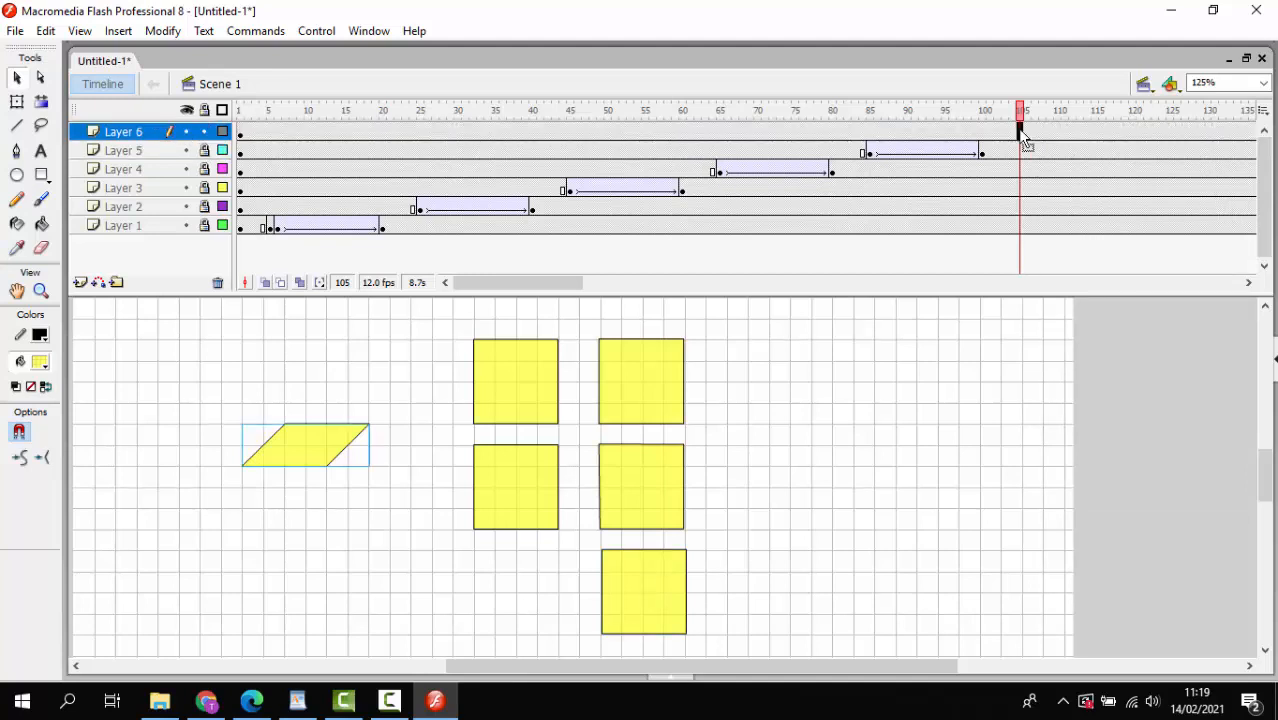
right_click(1021, 136)
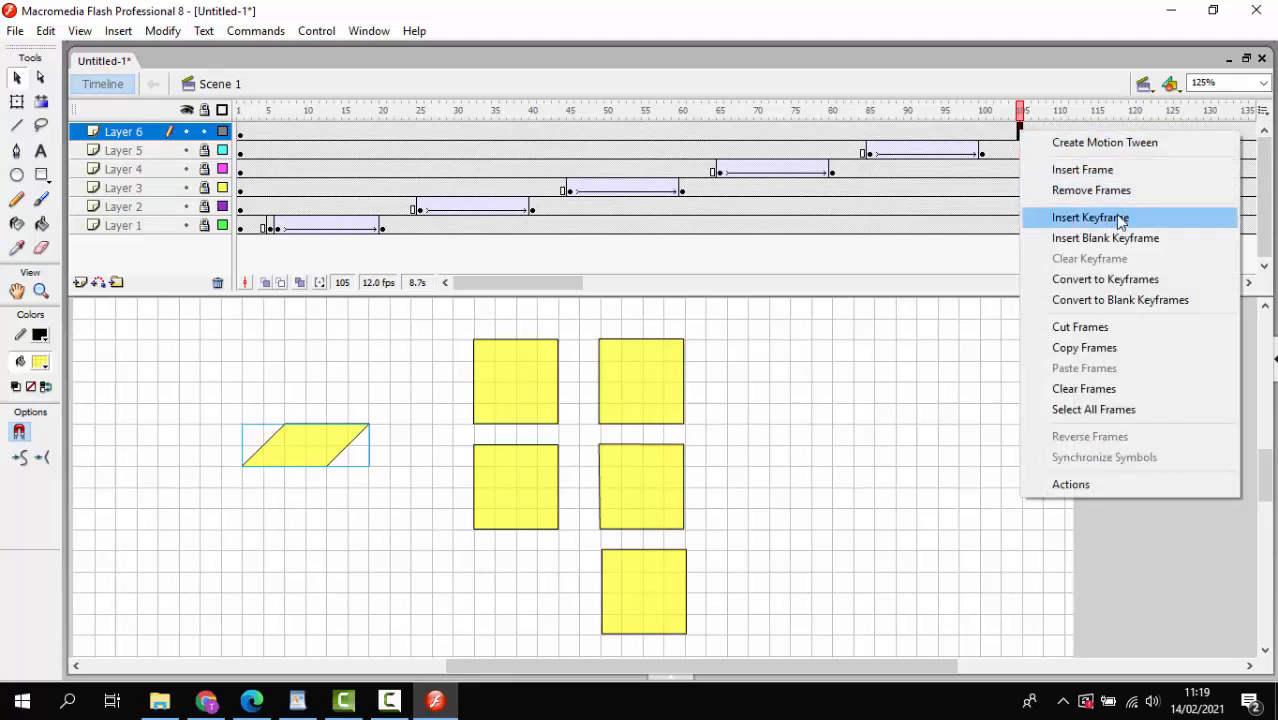
click(1118, 219)
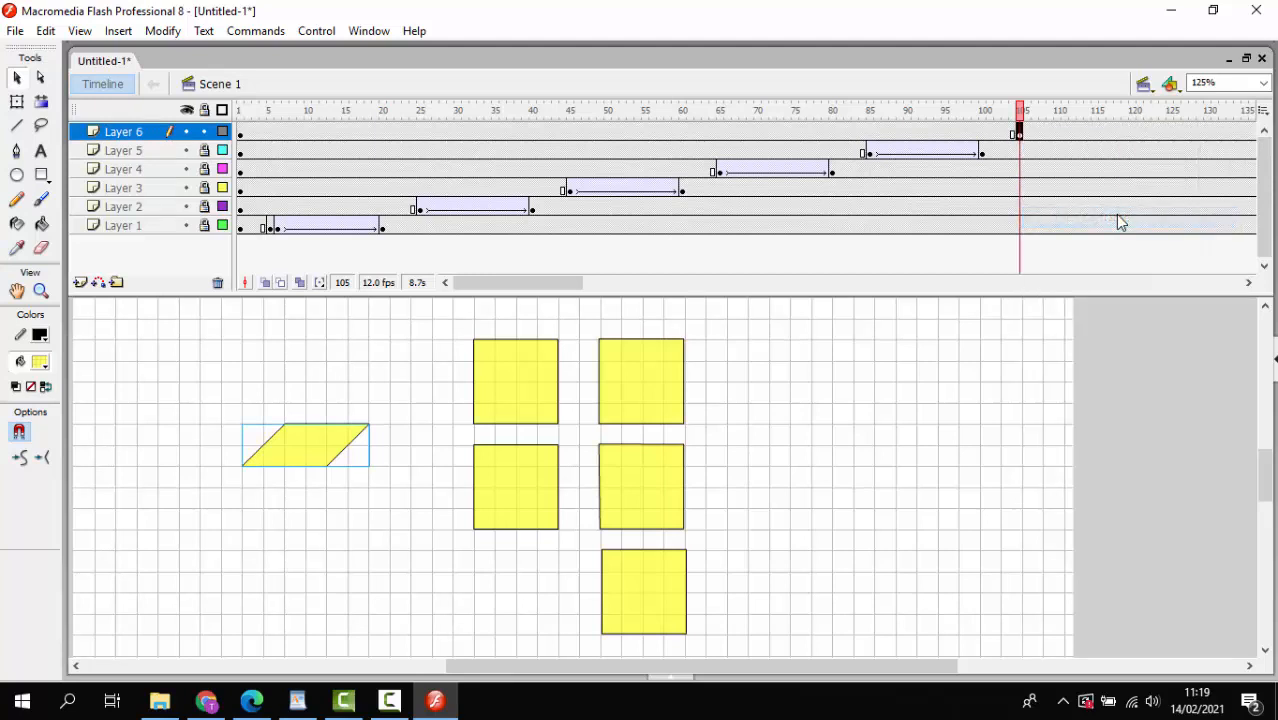
click(1134, 135)
right_click(1134, 135)
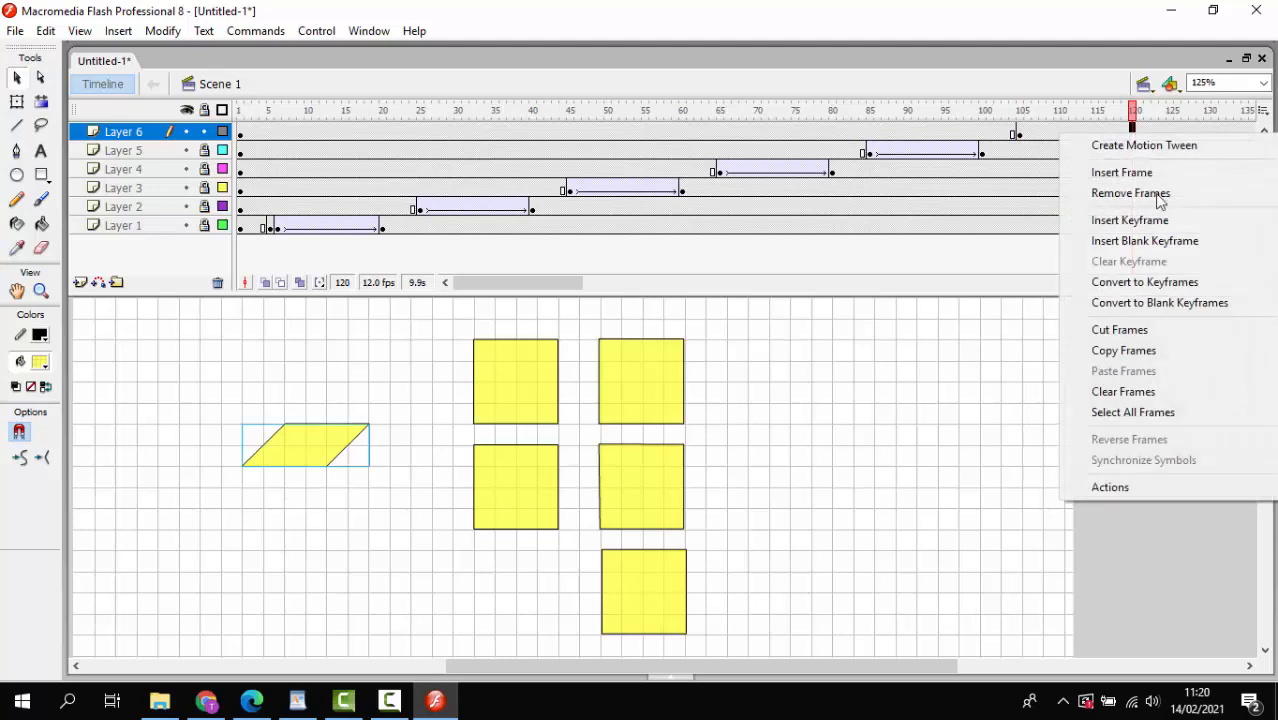
click(1158, 226)
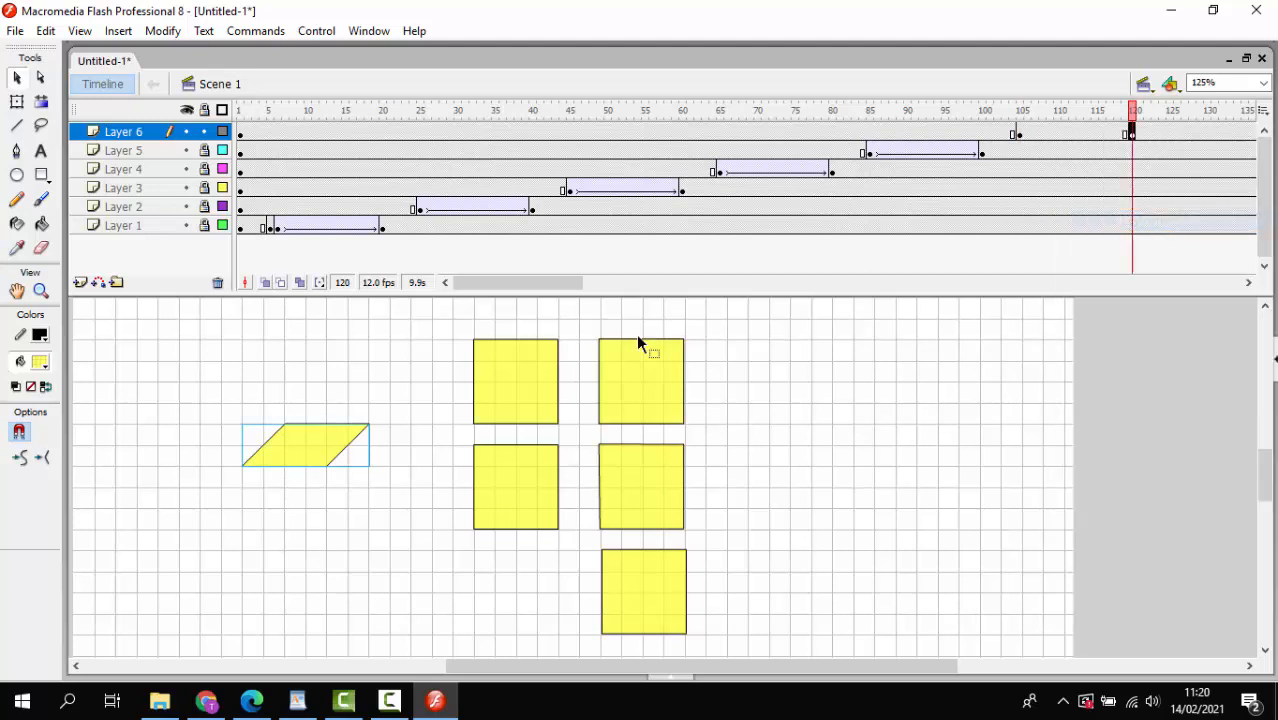
Move the cube's bottom face at frame 120 about nine cells right and six down, and reshape it into a square by its lower corners.
drag(318, 445, 559, 633)
click(550, 604)
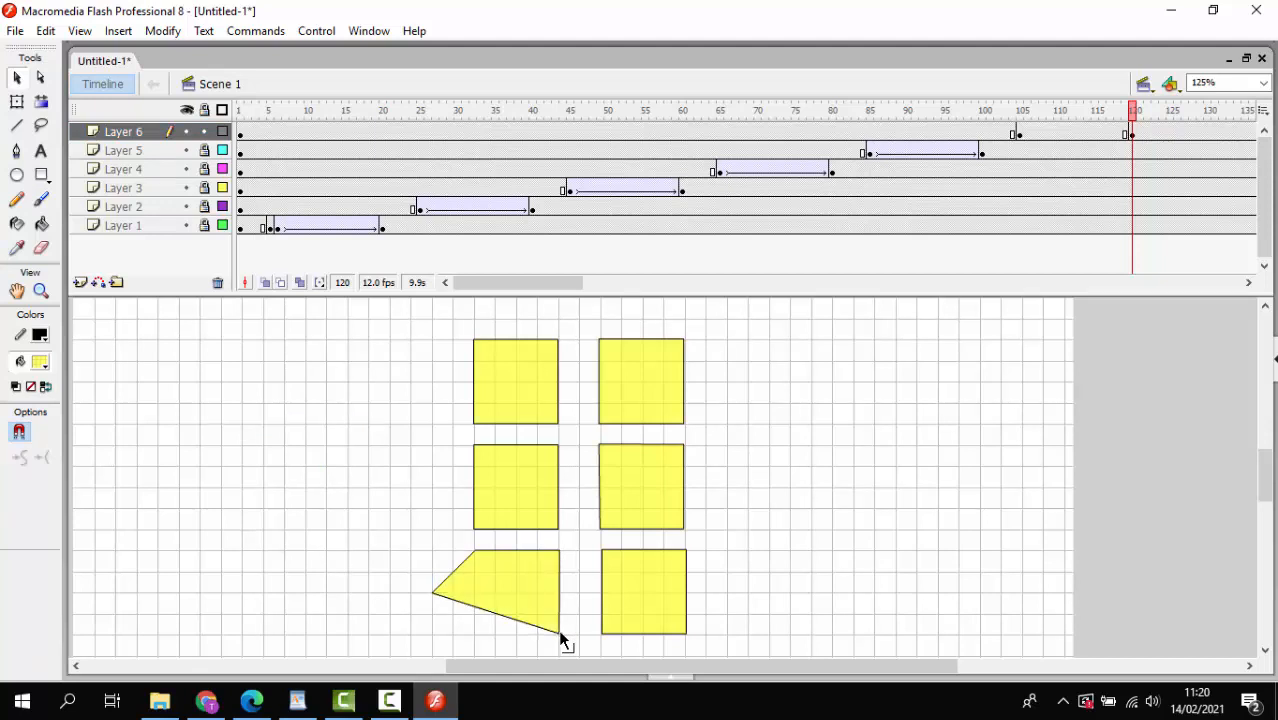
drag(434, 595, 477, 634)
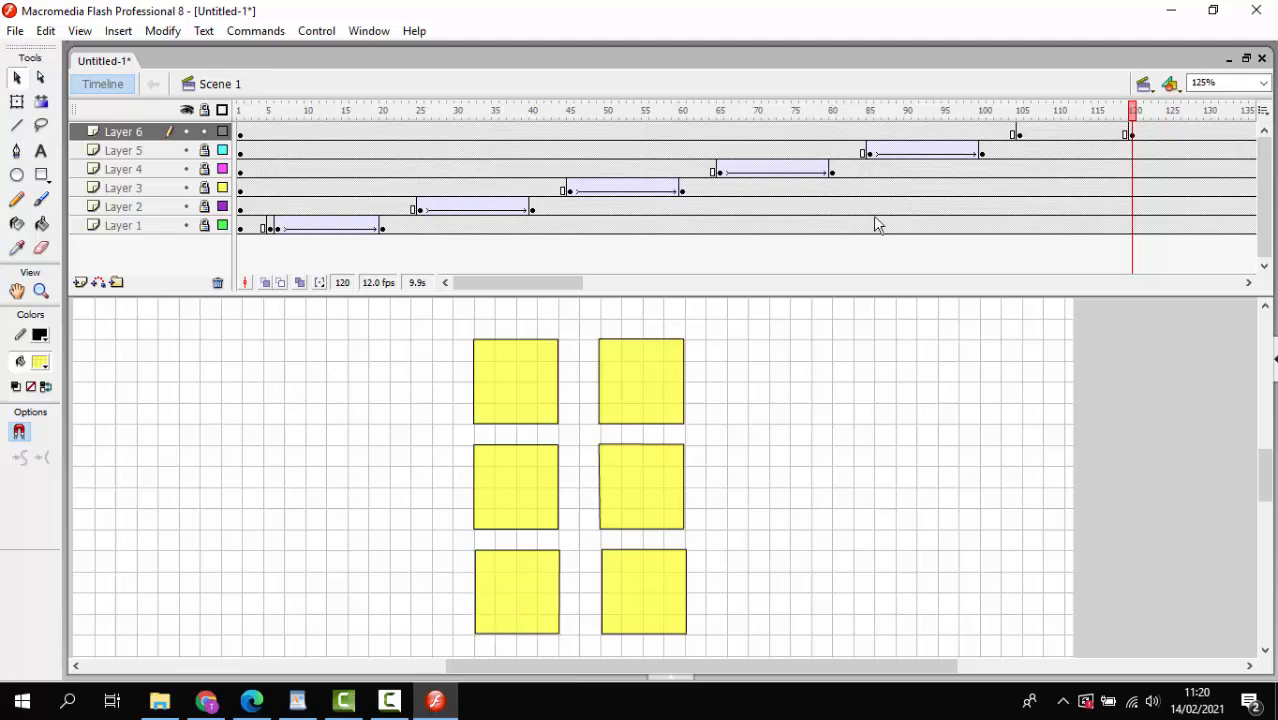
Create a motion tween between frames 105 and 120 on Layer 6.
click(1065, 134)
right_click(1066, 134)
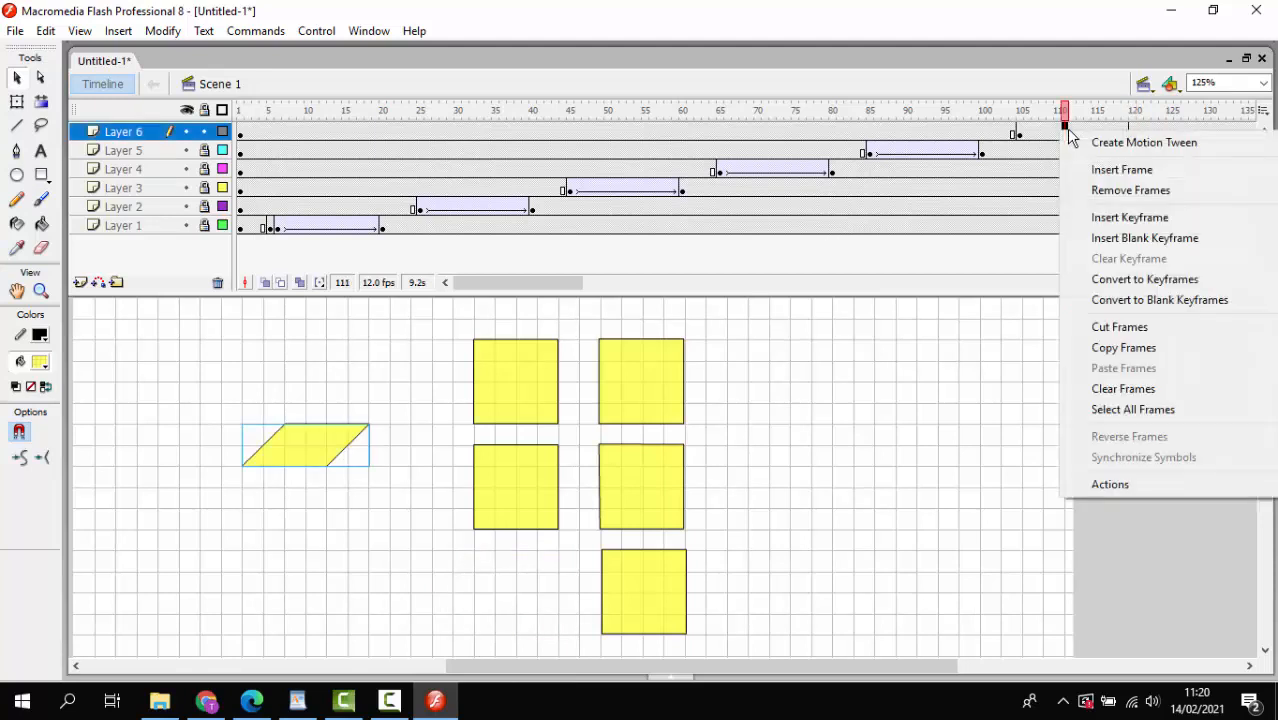
click(1097, 140)
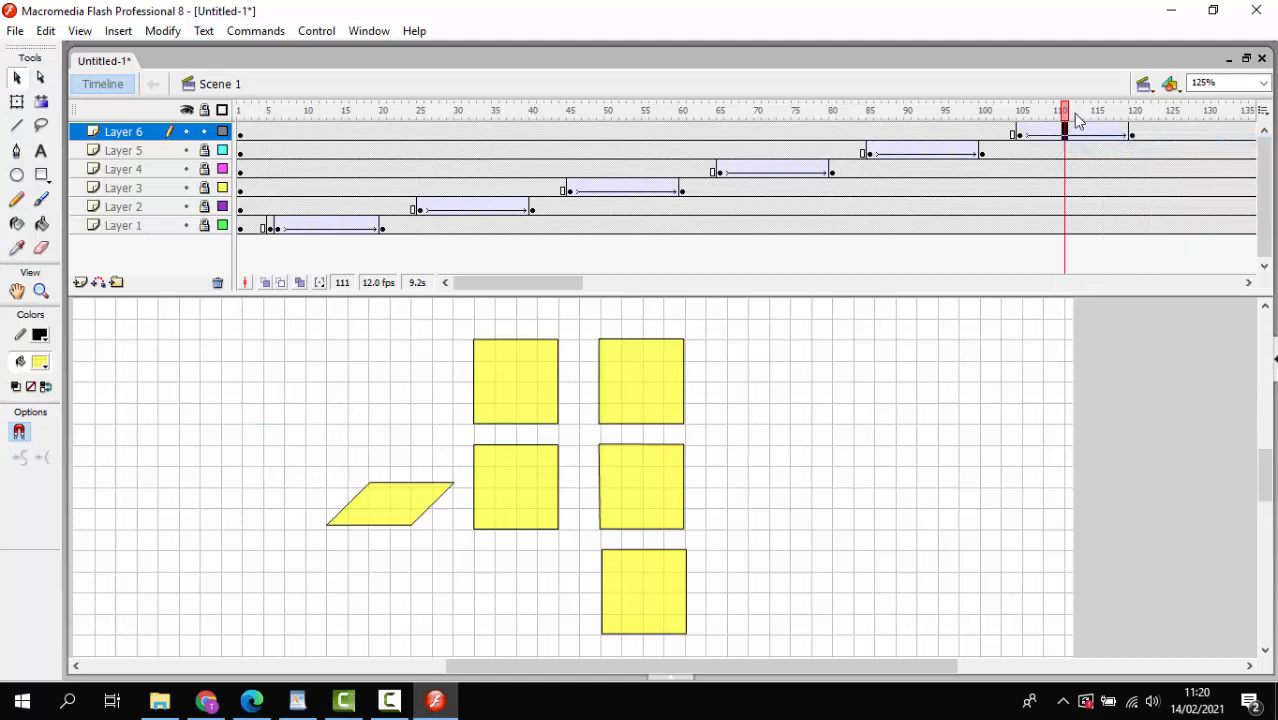
Play the whole animation from frame 1 to check the six separating faces, and return the playhead to frame 1.
drag(1063, 110, 85, 190)
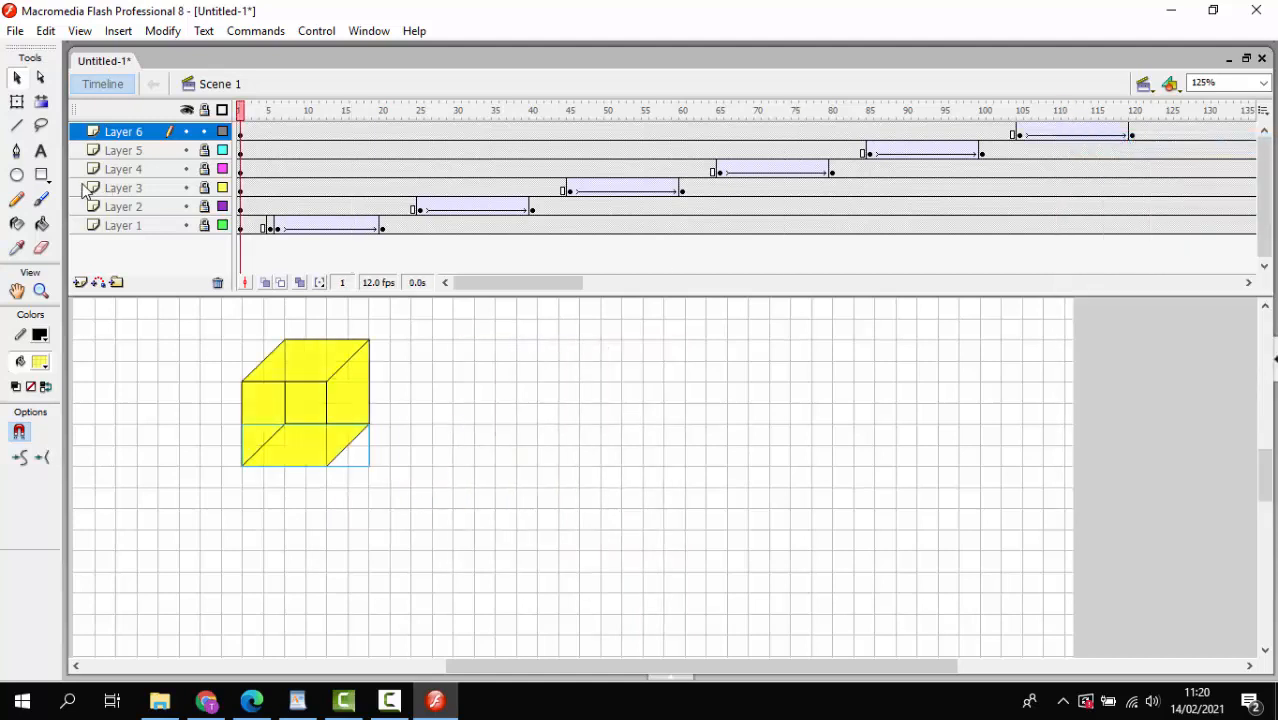
key(Return)
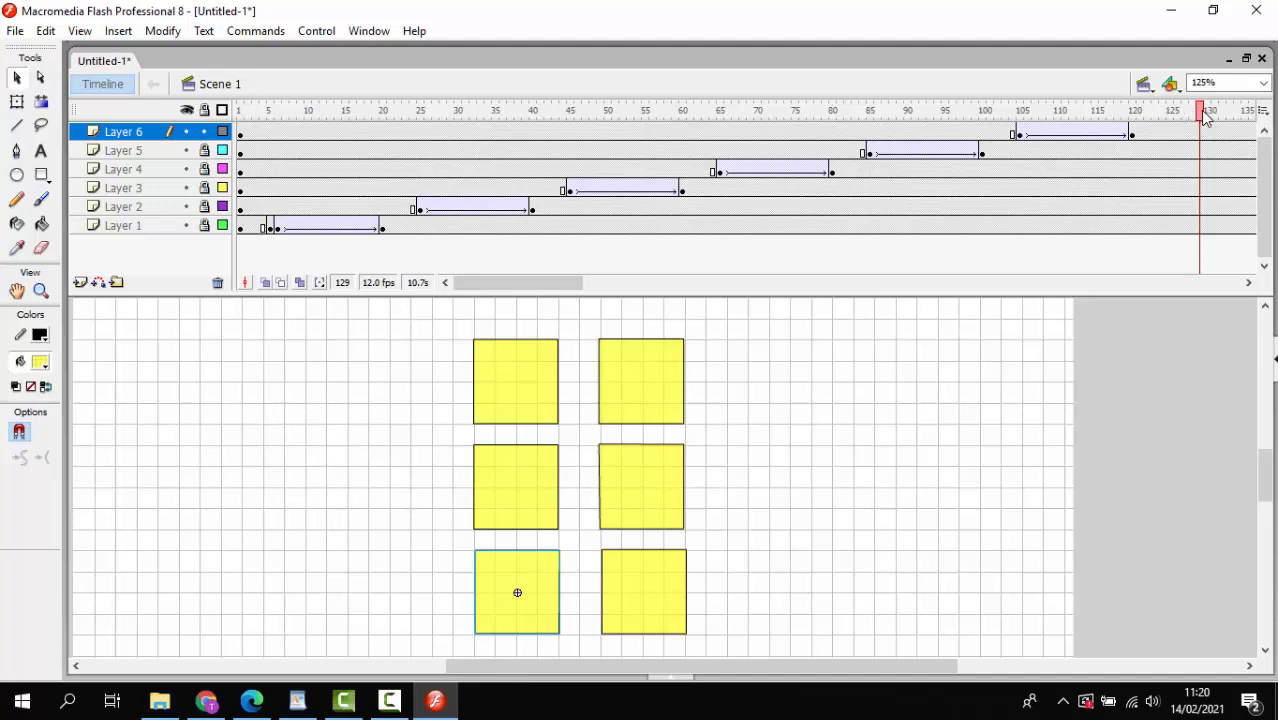
drag(1203, 117, 213, 213)
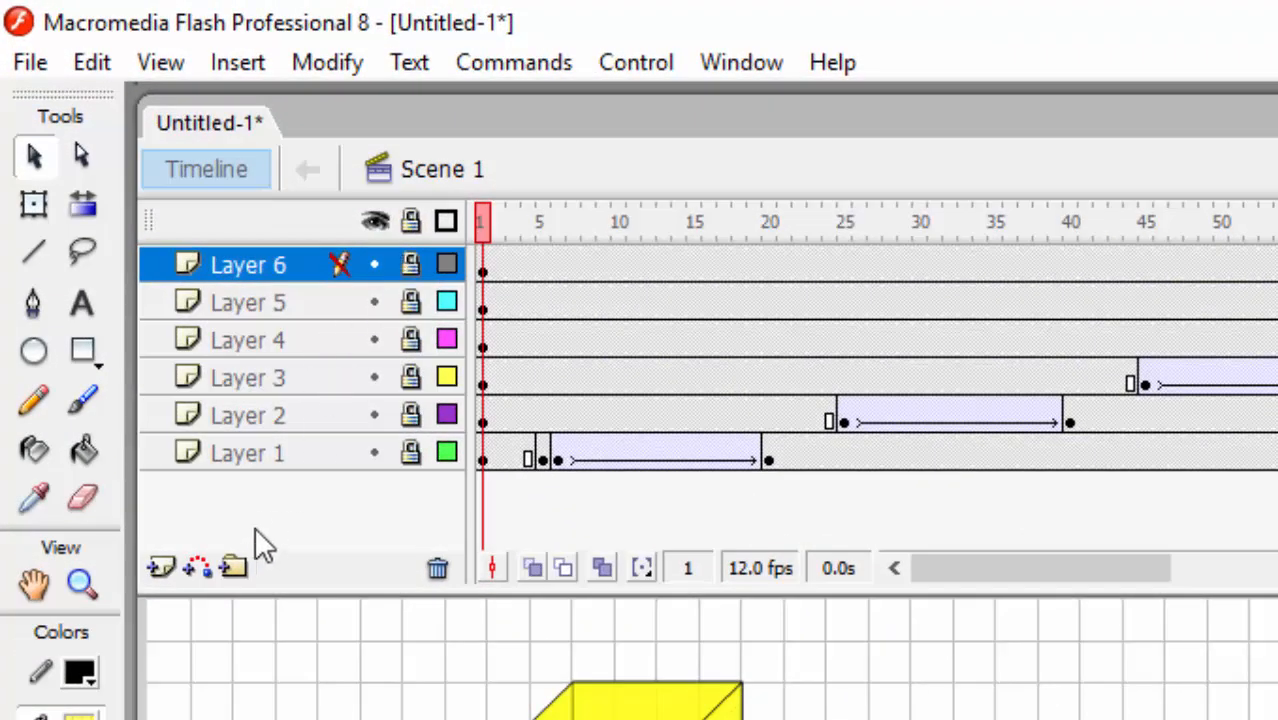
Add a new layer above Layer 6 and trace the cube's edges on it at frame 1 with black straight lines.
click(162, 568)
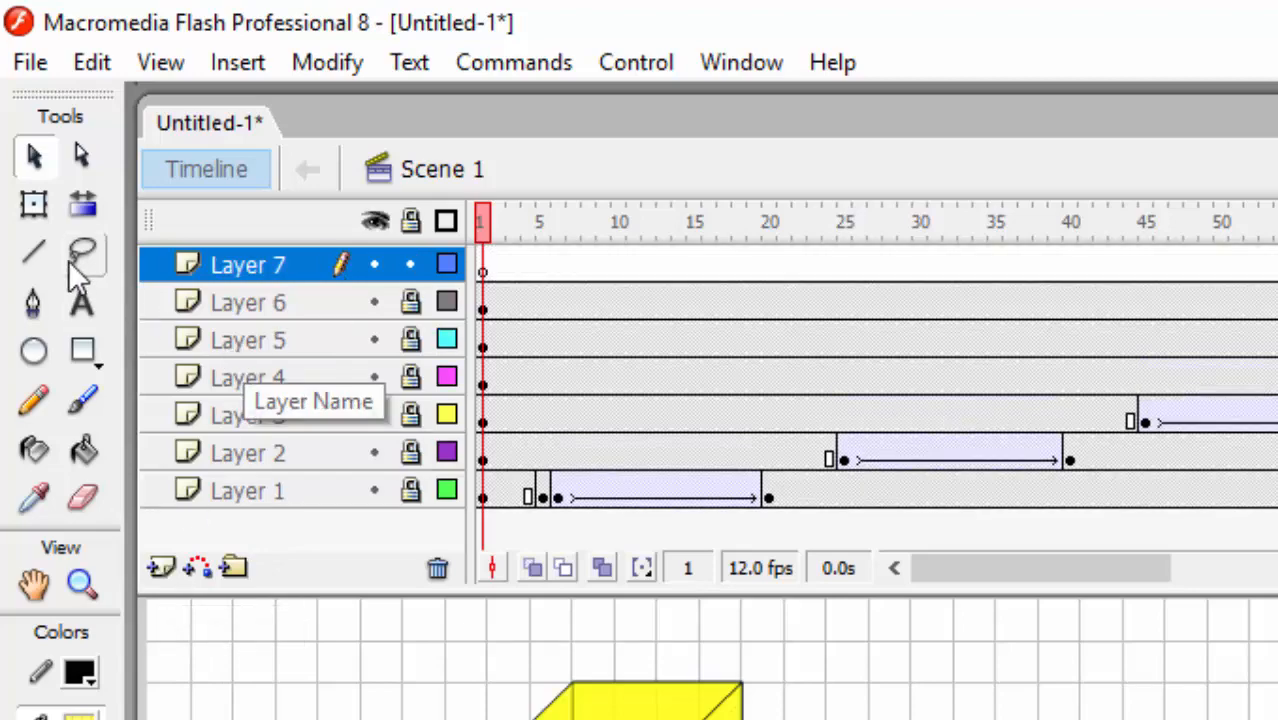
click(35, 255)
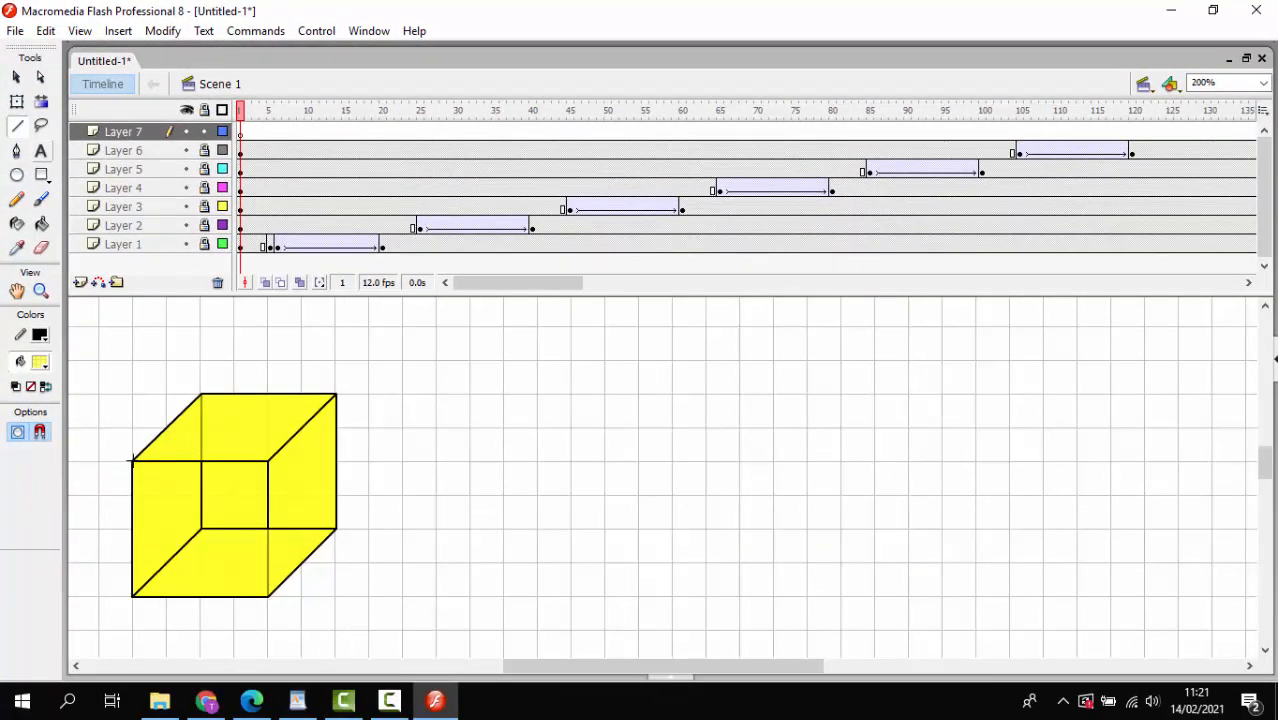
mouse_move(137, 460)
mouse_down()
mouse_move(271, 457)
mouse_move(280, 600)
mouse_move(268, 611)
mouse_move(268, 597)
mouse_up()
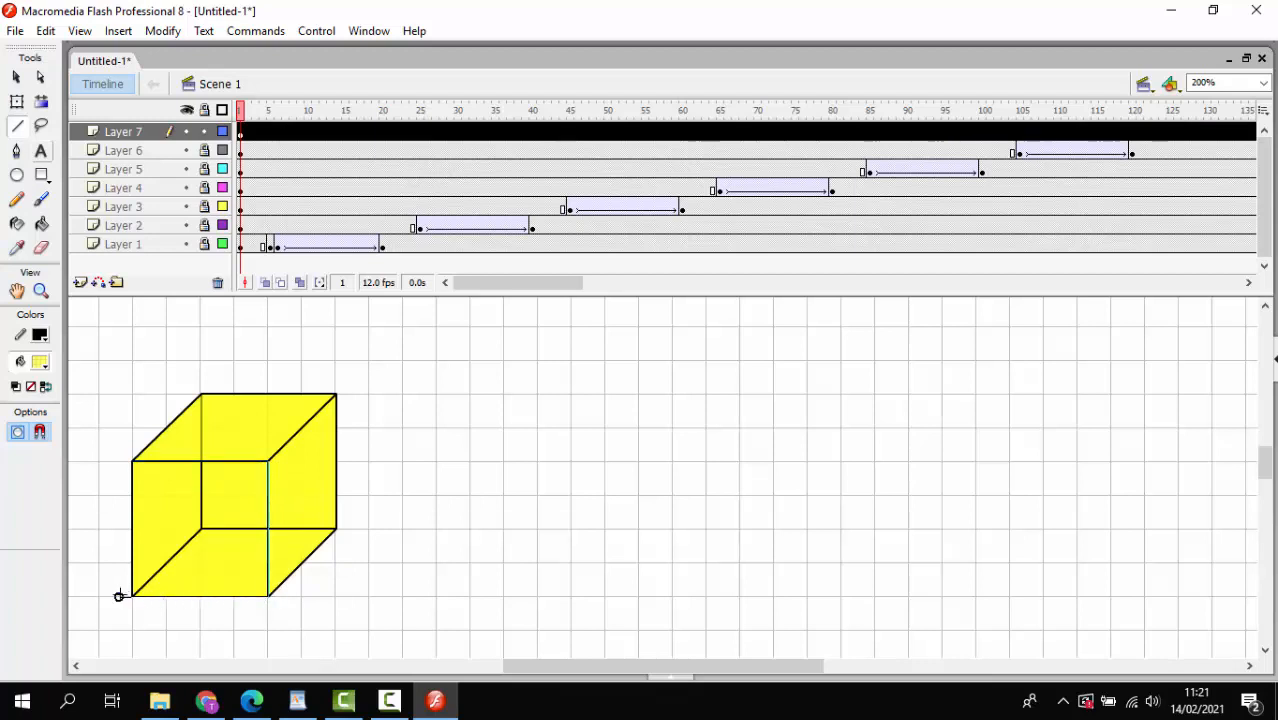
drag(131, 595, 128, 463)
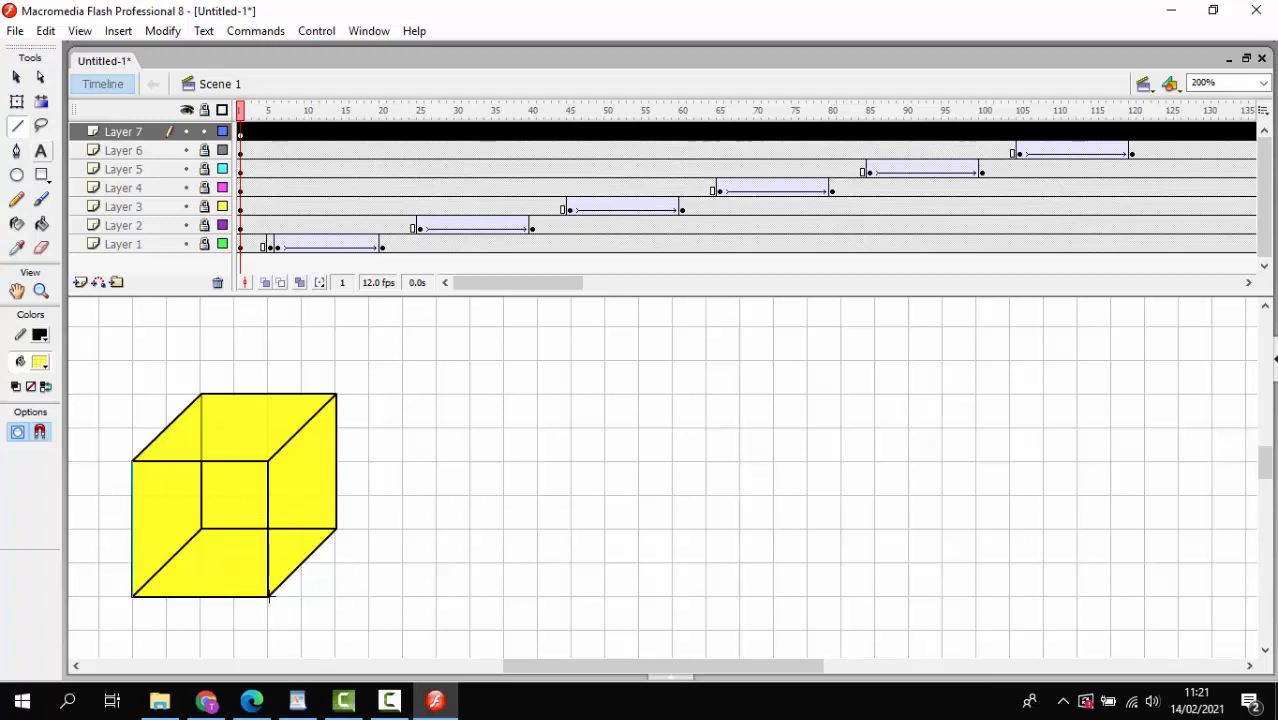
drag(268, 598, 267, 462)
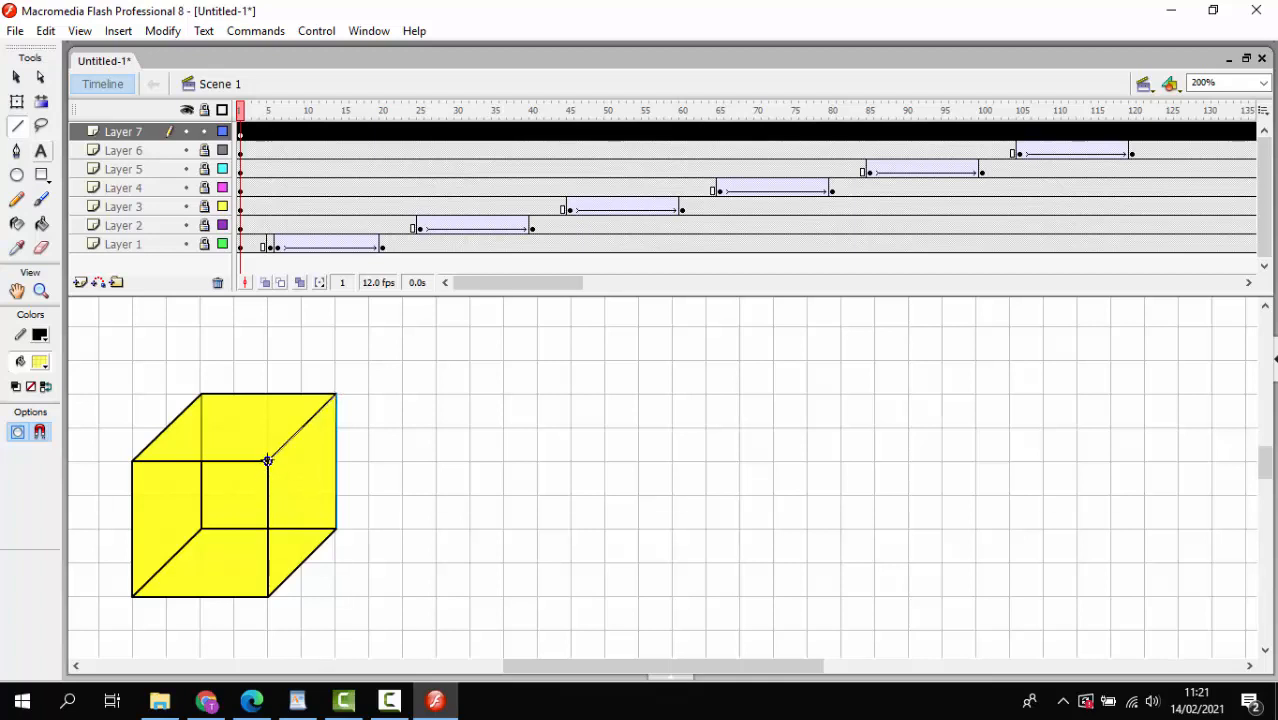
drag(268, 460, 268, 460)
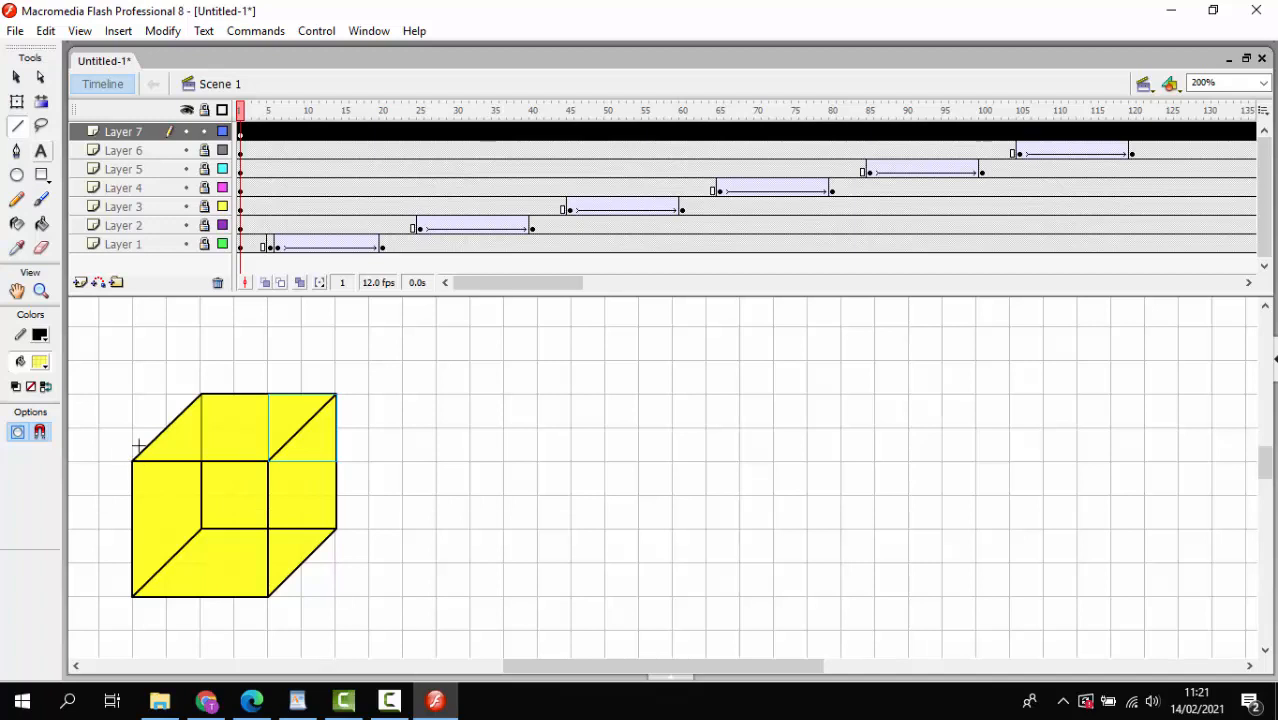
drag(133, 460, 201, 528)
drag(201, 528, 133, 595)
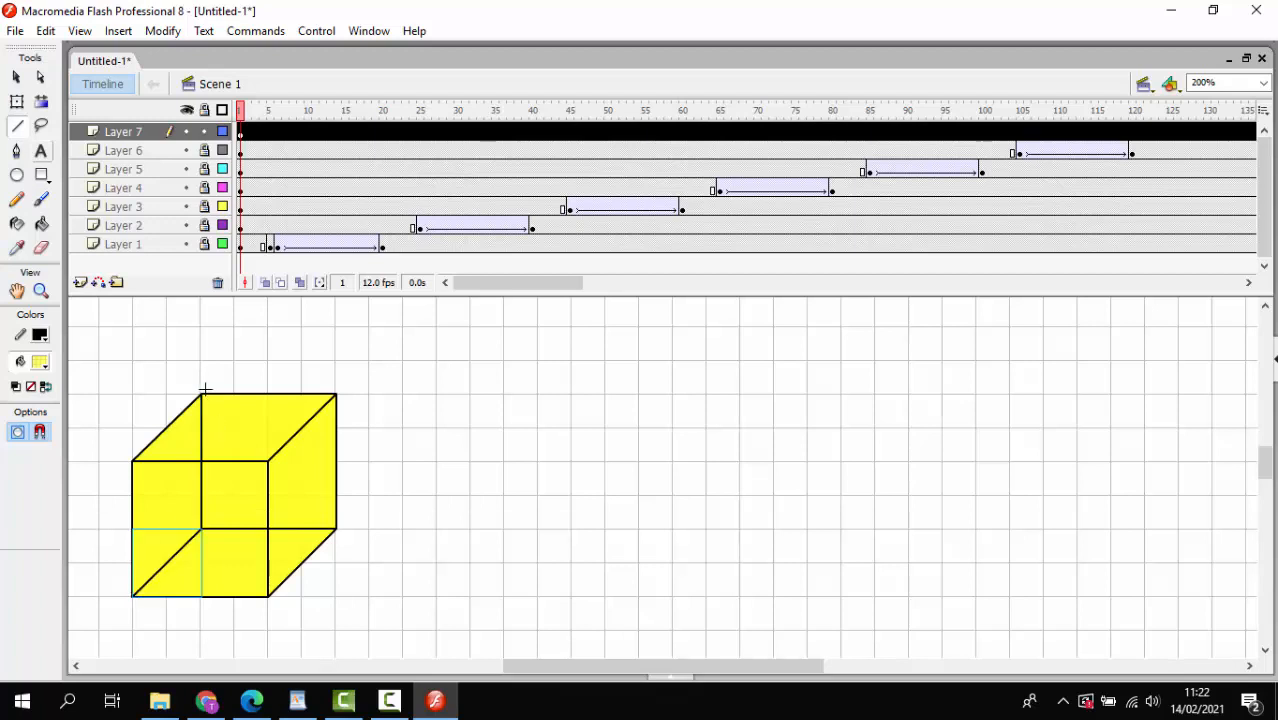
drag(201, 393, 337, 393)
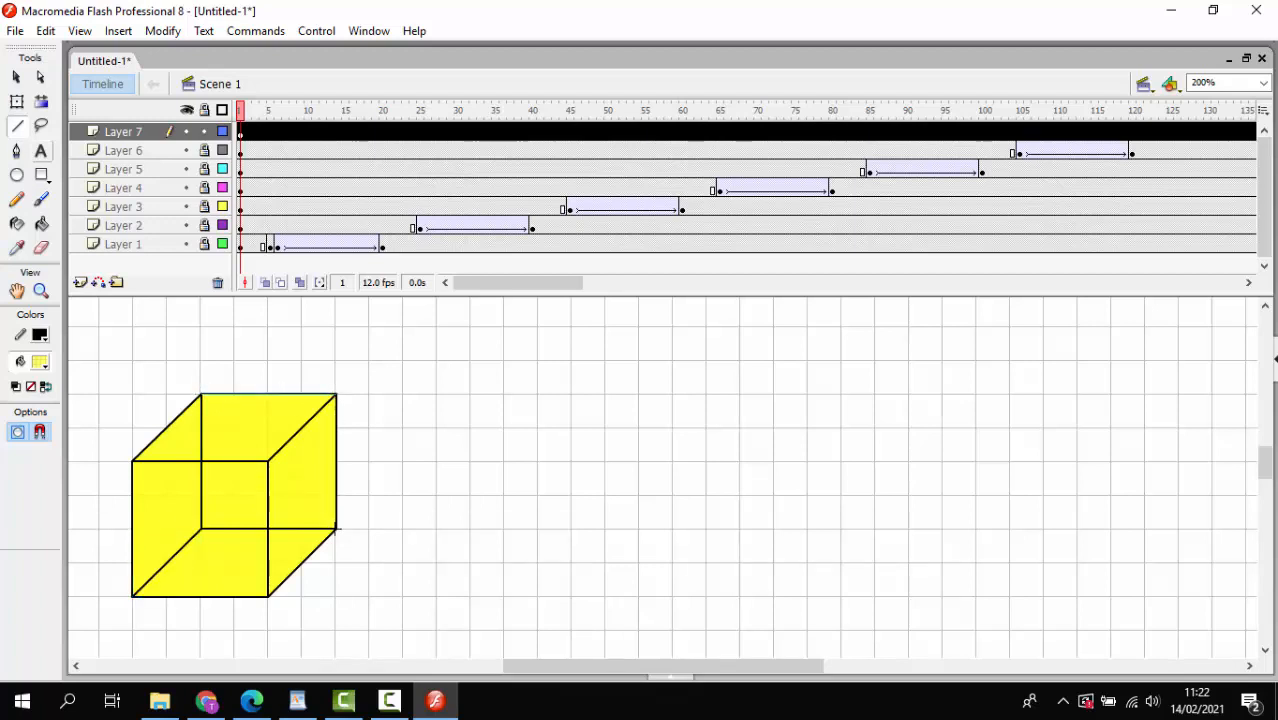
drag(270, 528, 199, 528)
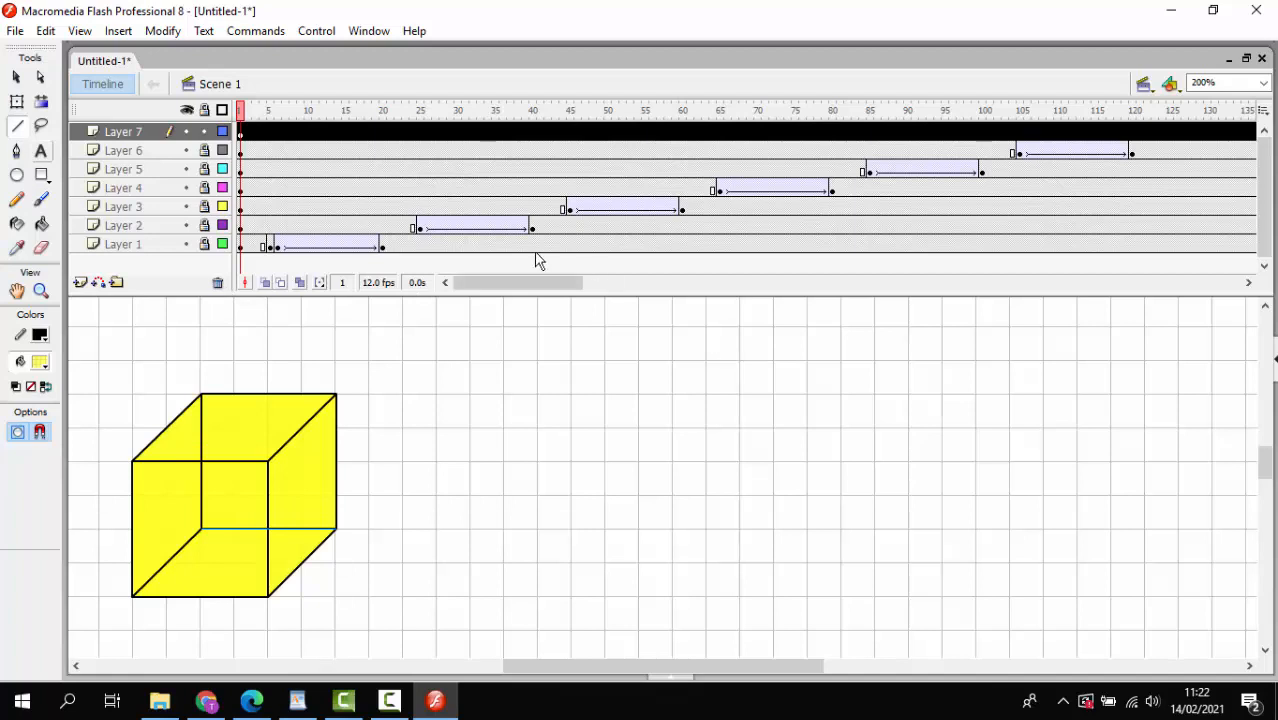
Play the animation from frame 1 at 100% zoom to check the traced cube outline together with the separating faces.
click(41, 290)
click(41, 430)
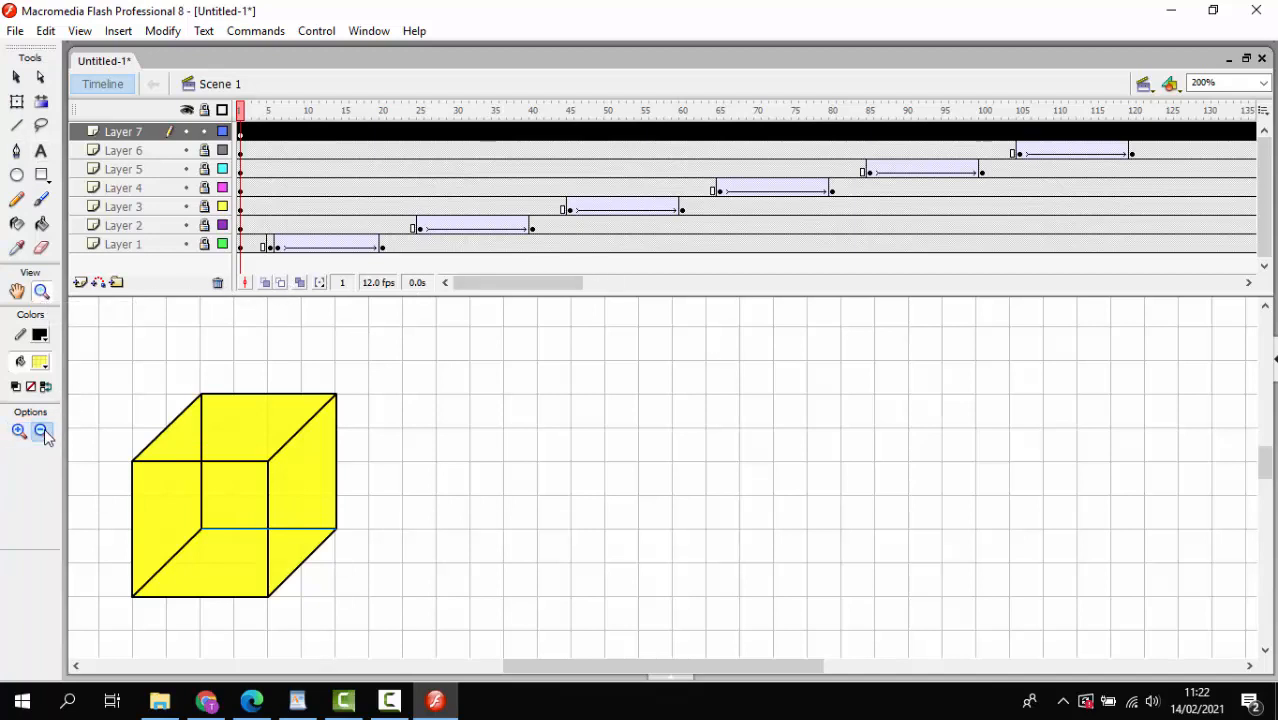
click(100, 432)
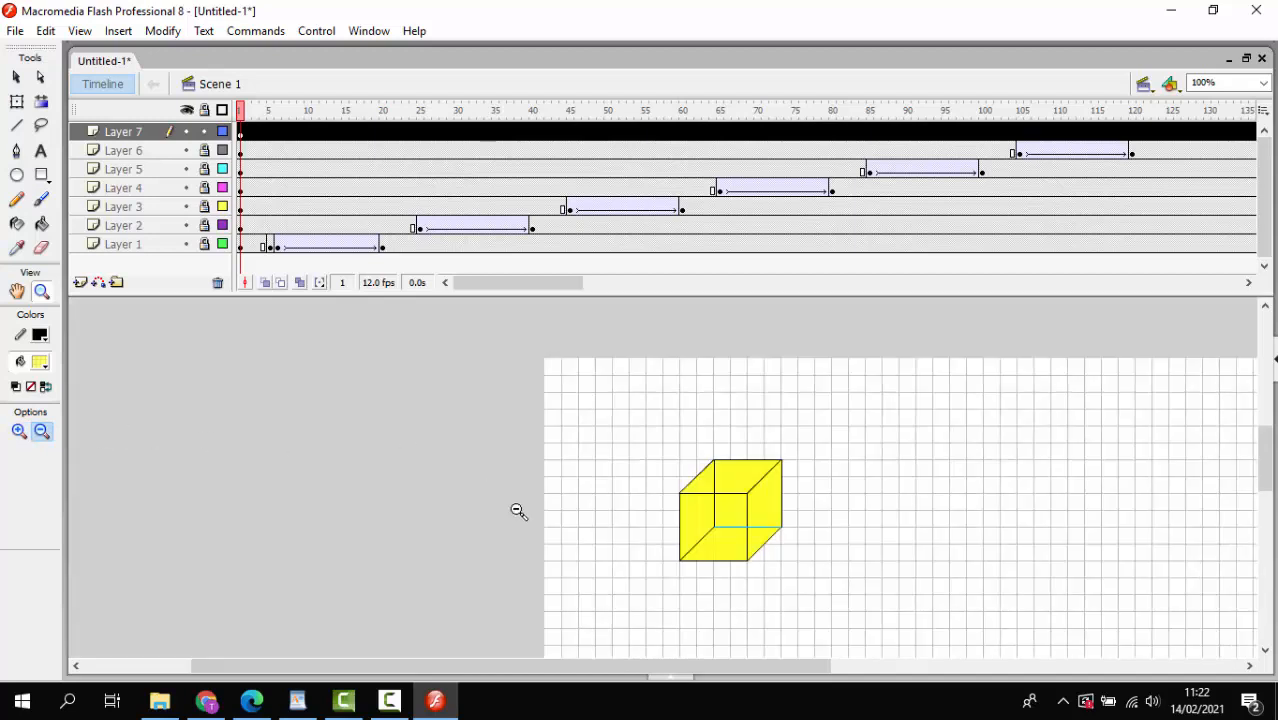
drag(656, 667, 797, 652)
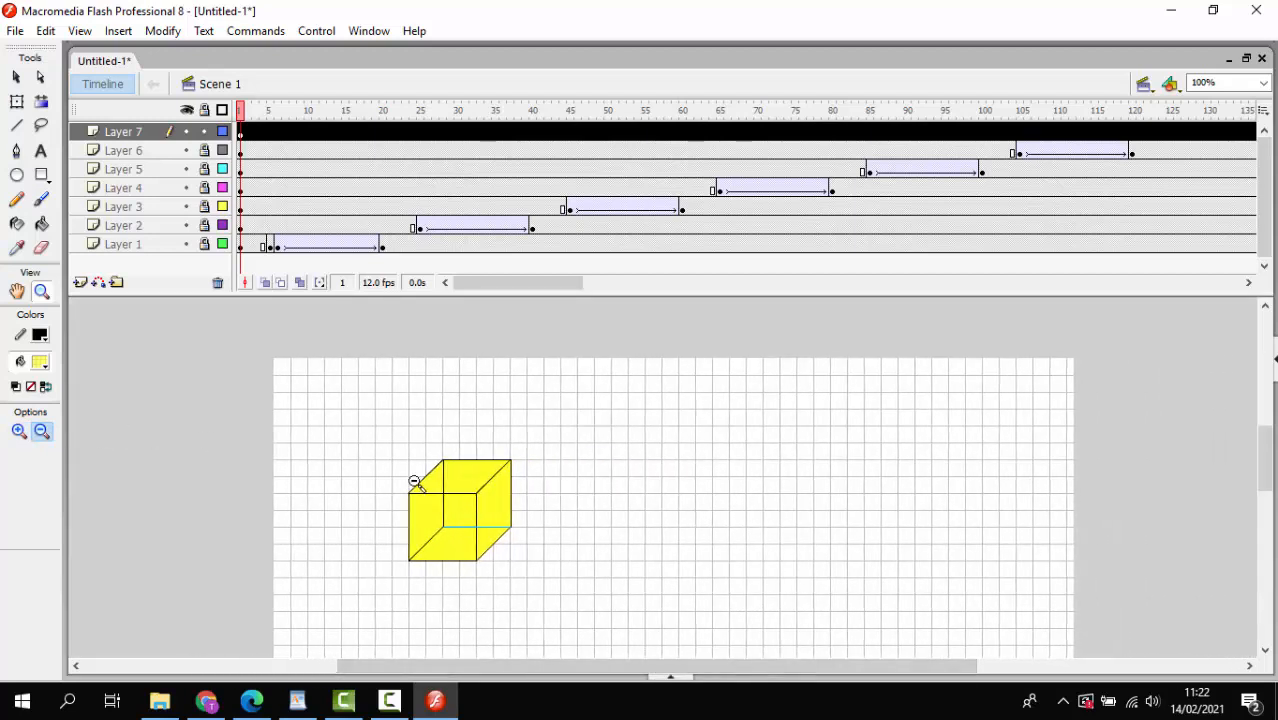
key(ctrl+Return)
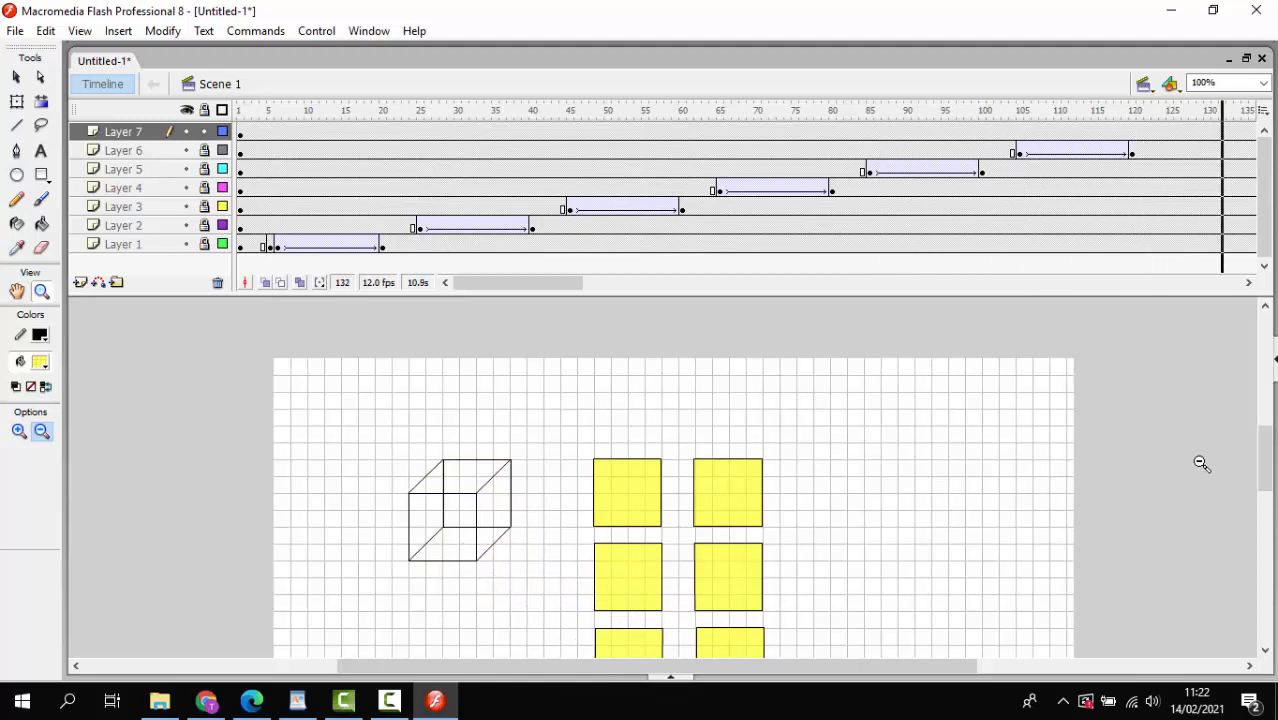
Unlock Layer 1 and add the static text "Sisi 1" on the upper-right yellow square.
scroll(1264, 460, down, 3)
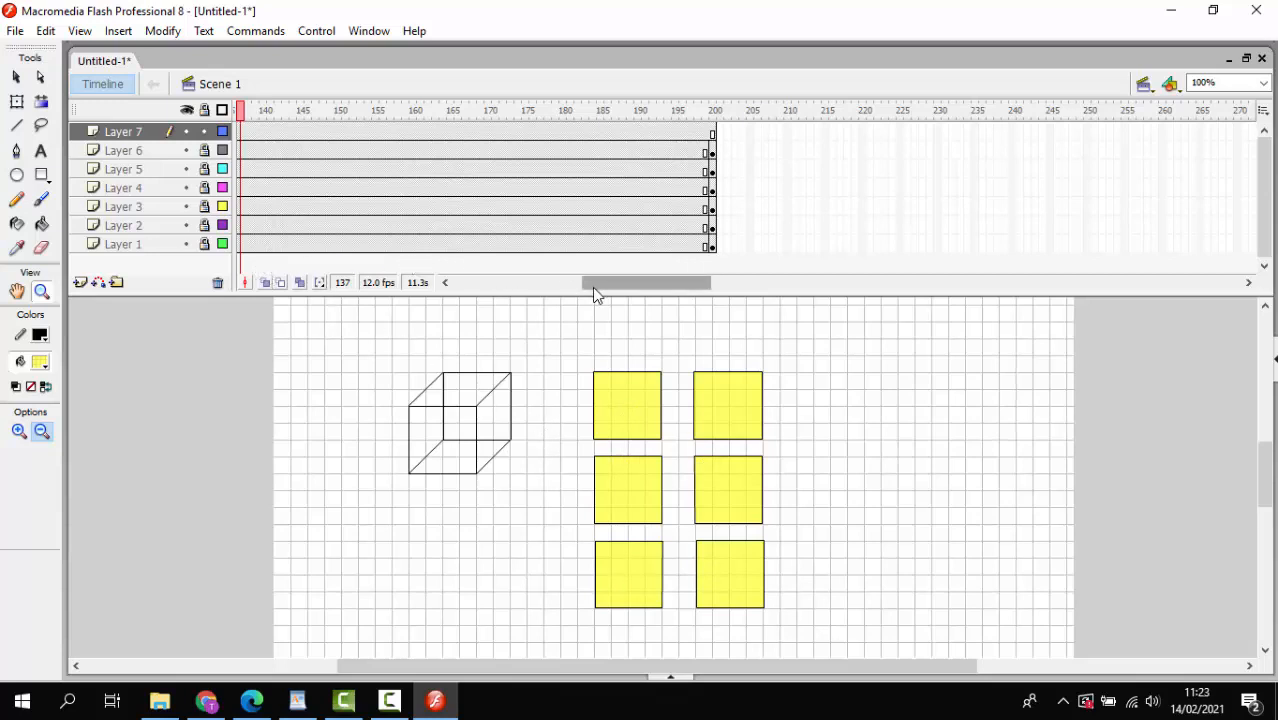
click(198, 246)
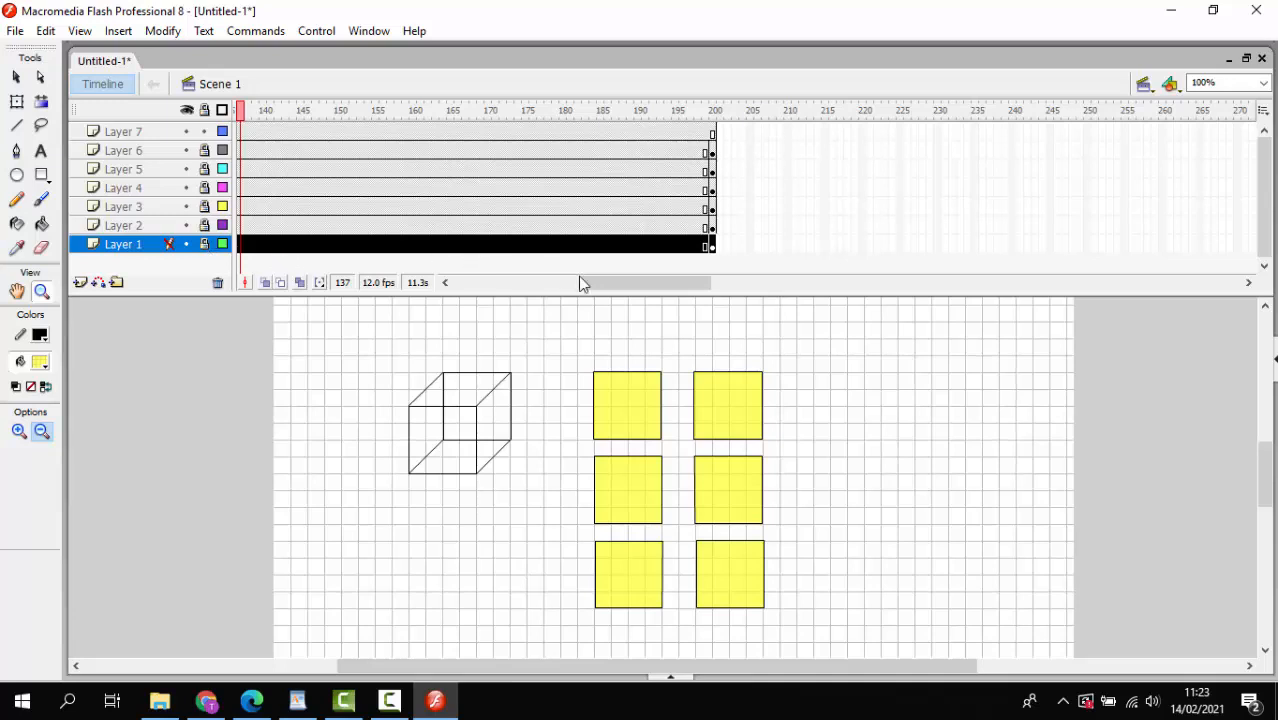
drag(605, 286, 447, 289)
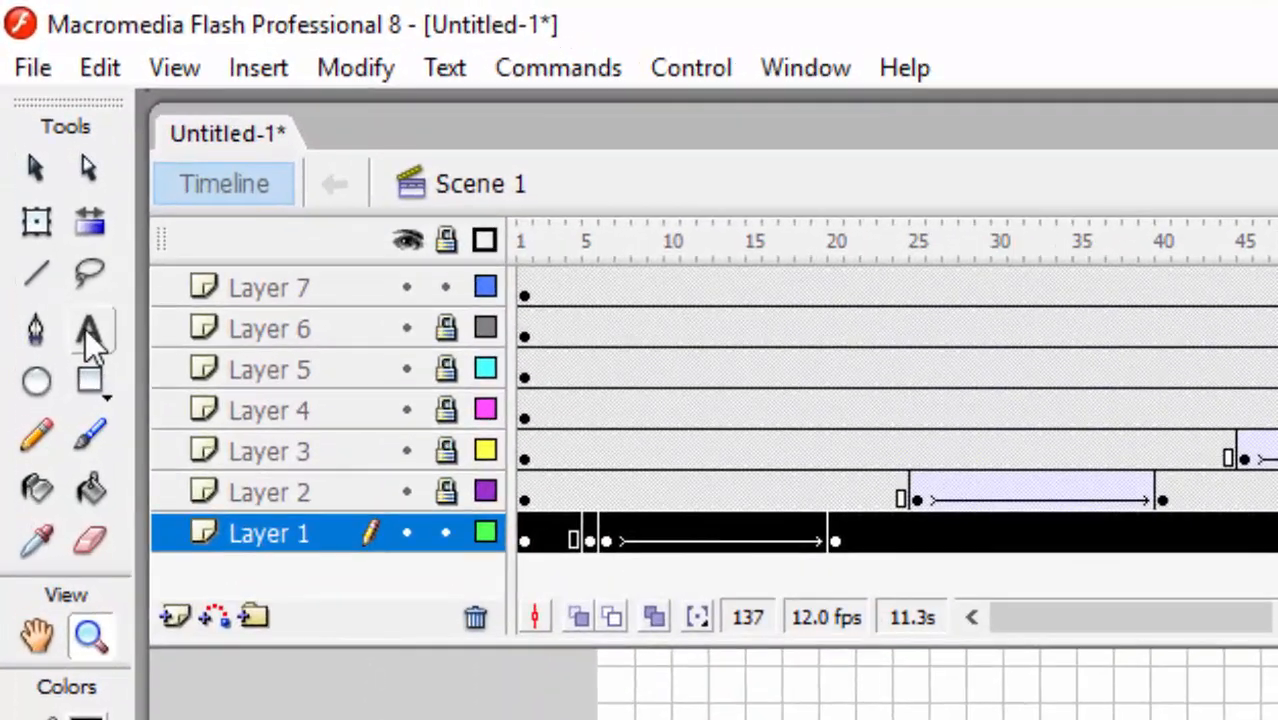
click(74, 278)
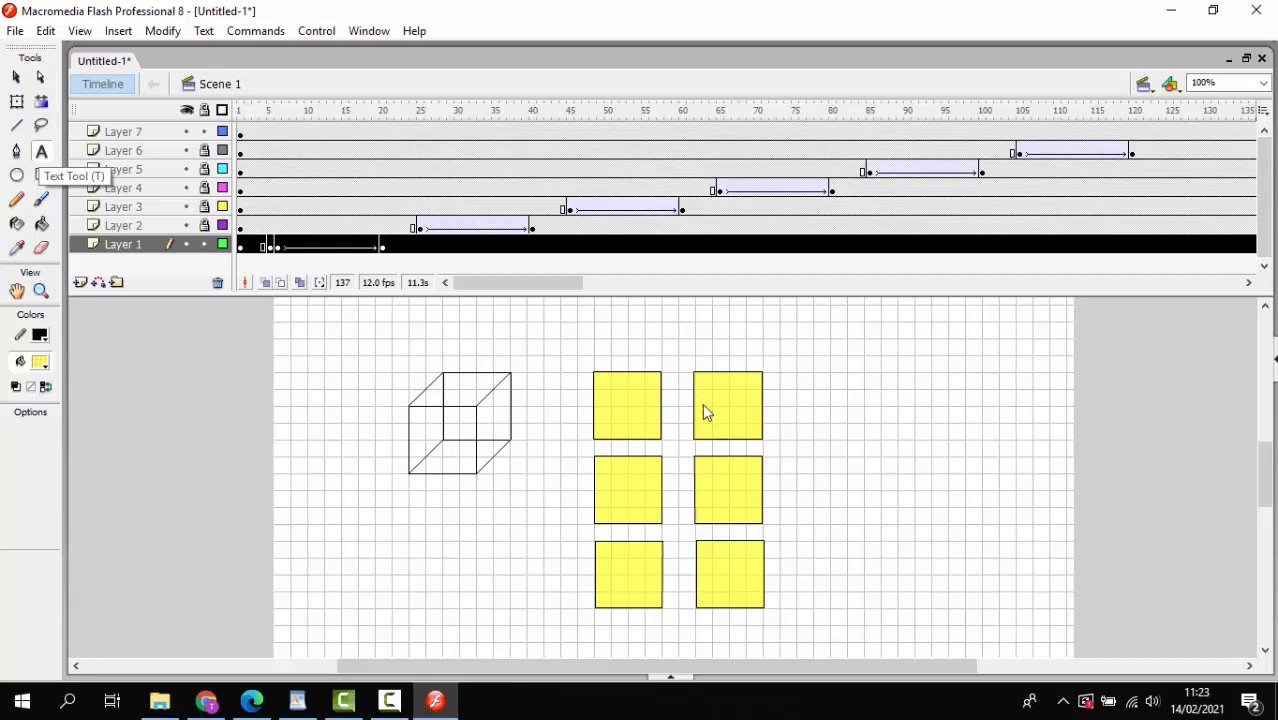
click(703, 400)
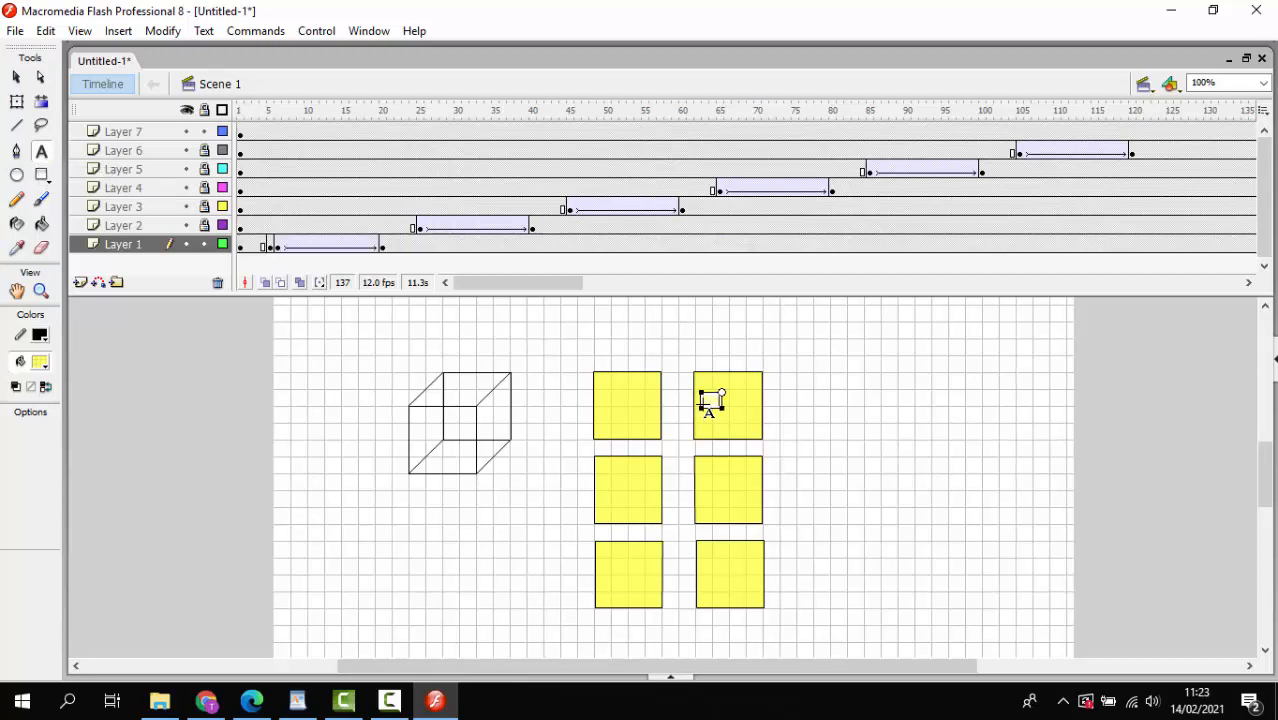
text(A)
Format the "Sisi 1" text as black, bold and size 14.
click(670, 679)
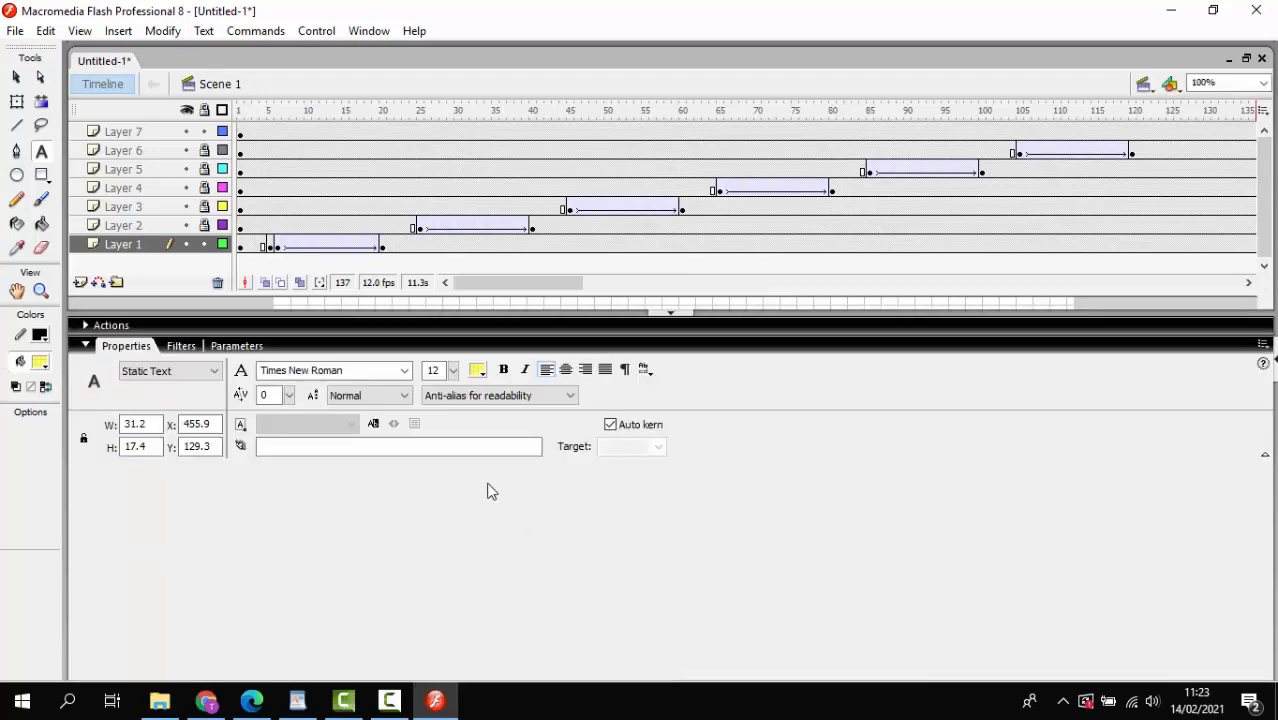
click(478, 372)
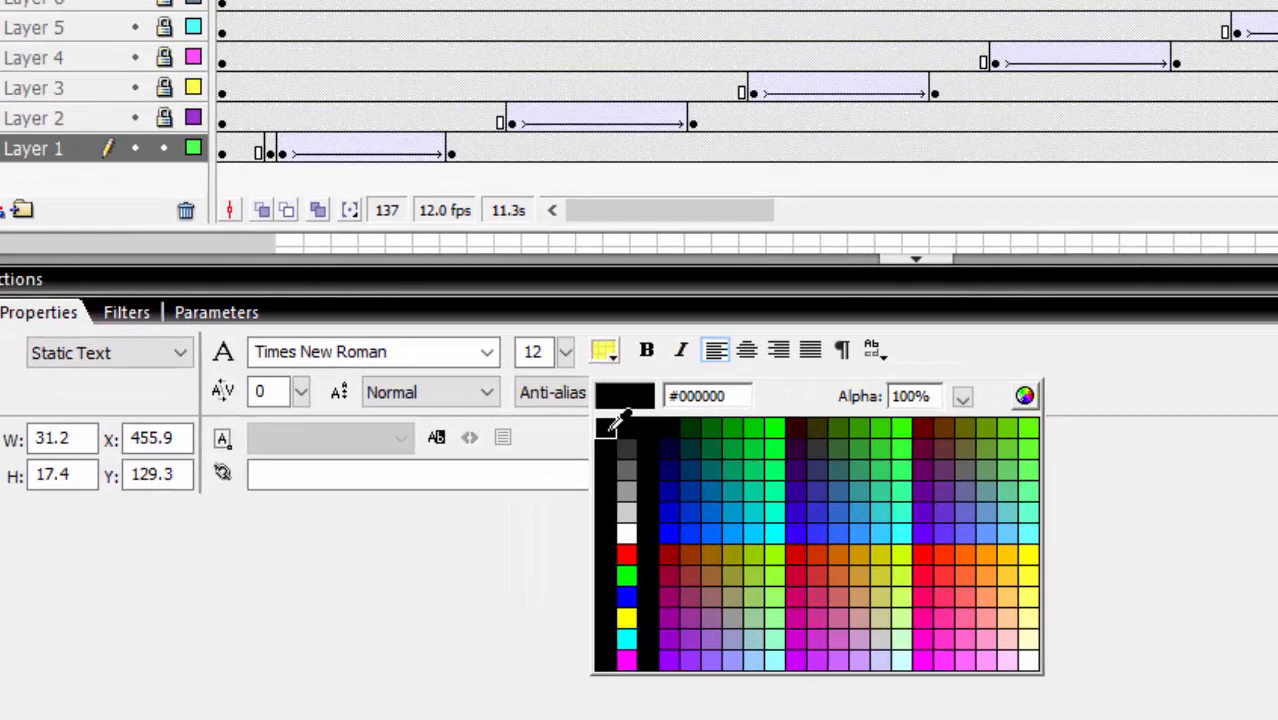
click(479, 418)
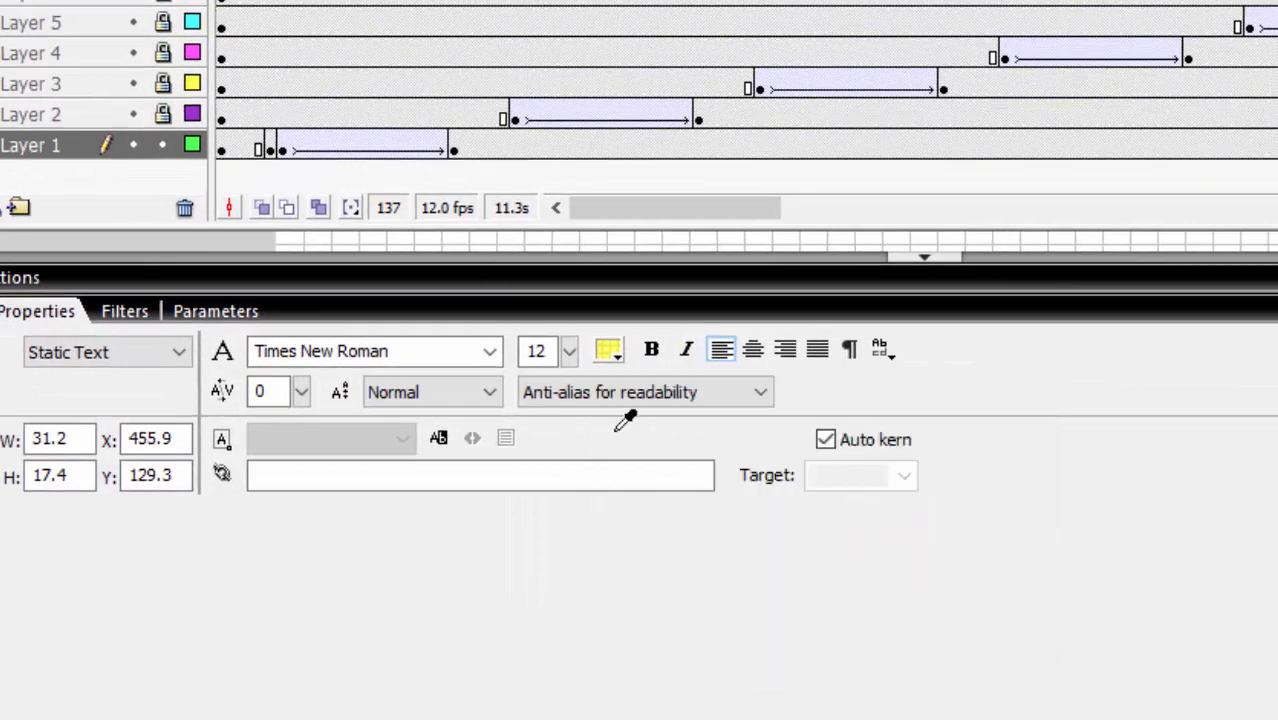
click(651, 349)
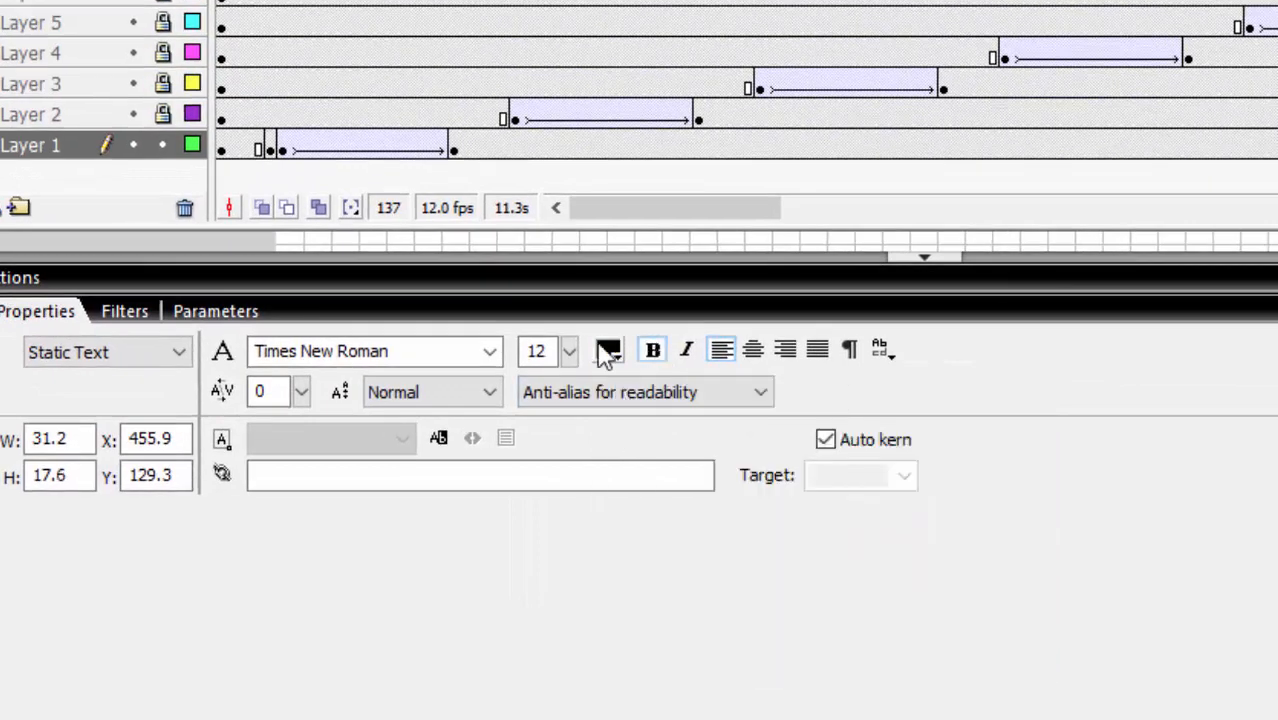
click(570, 356)
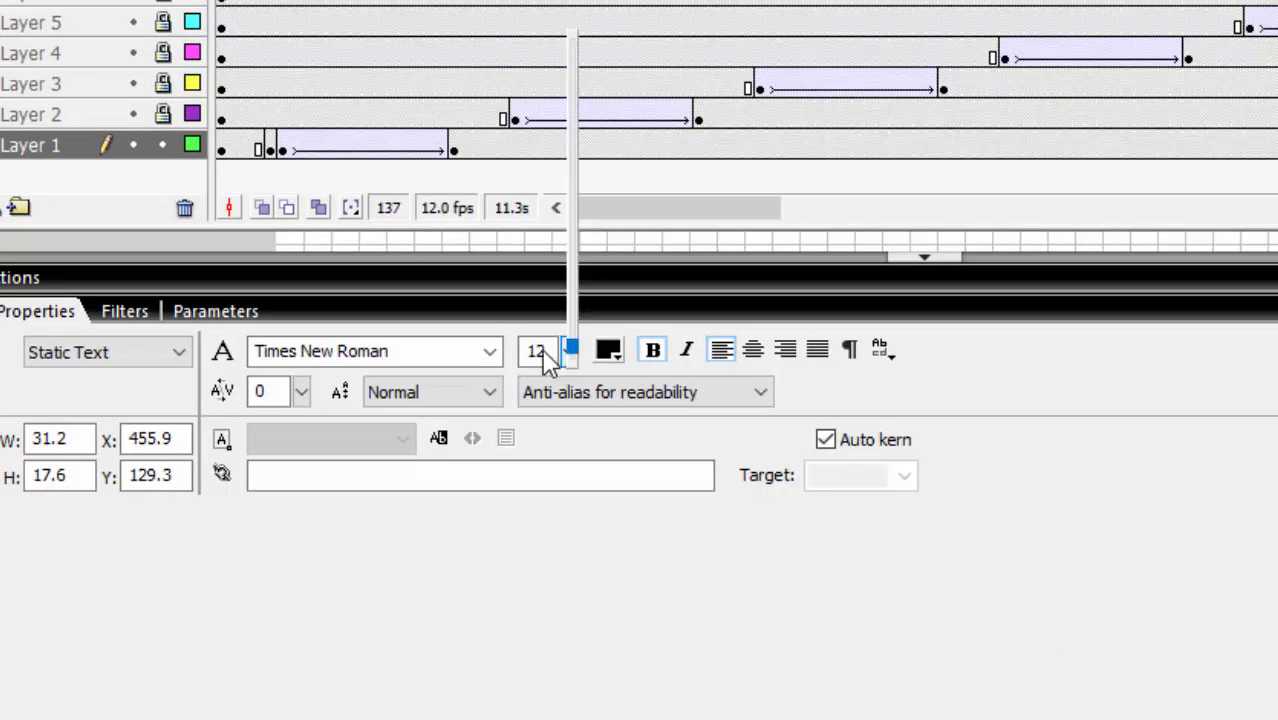
click(542, 351)
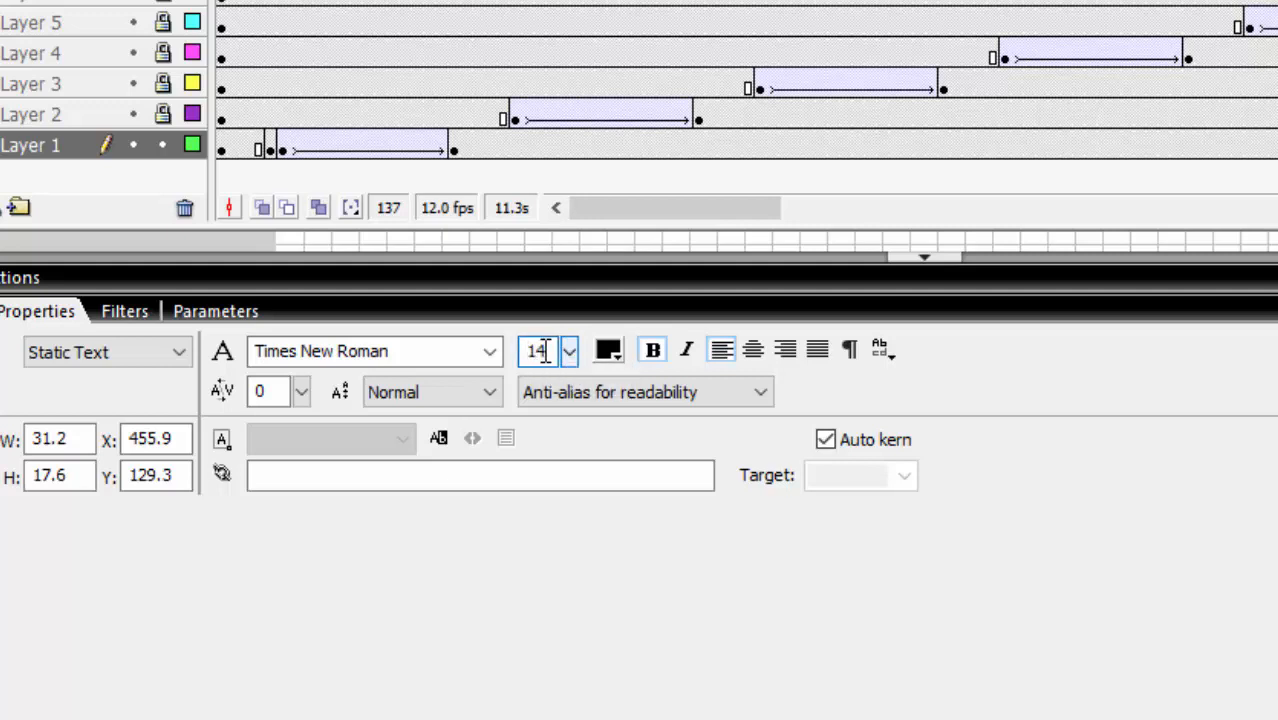
text(14)
key(Return)
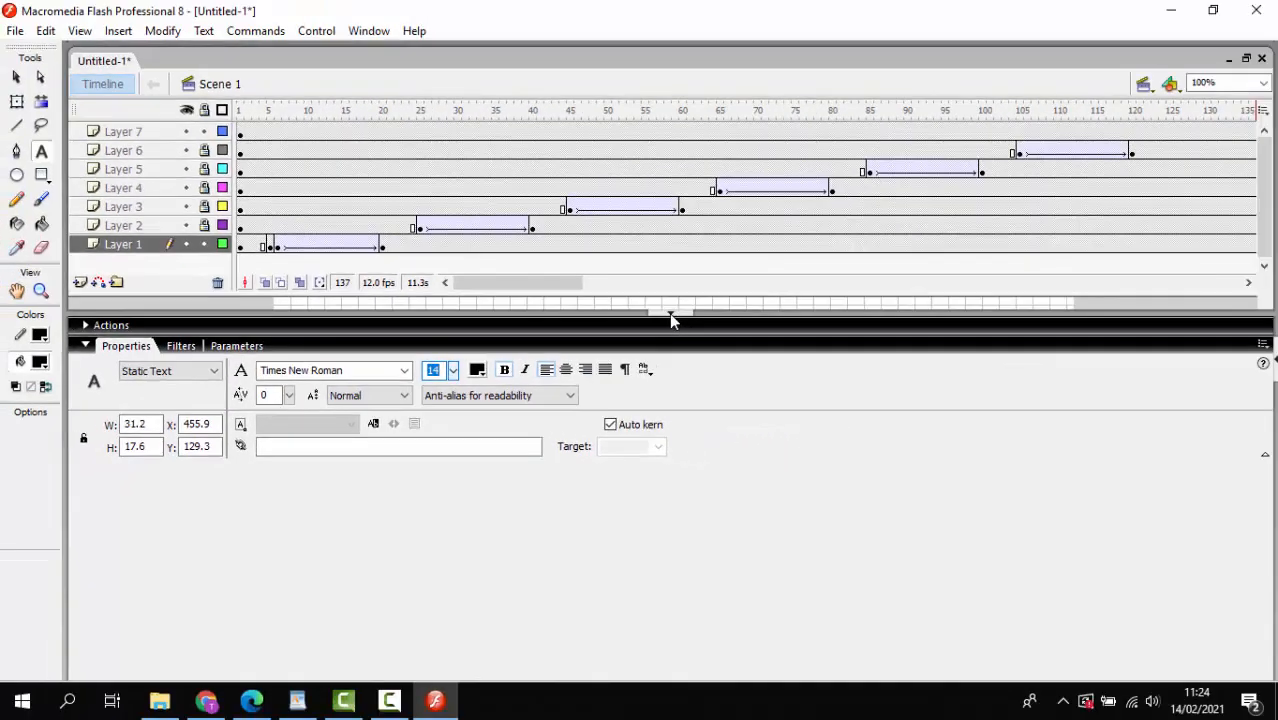
click(669, 313)
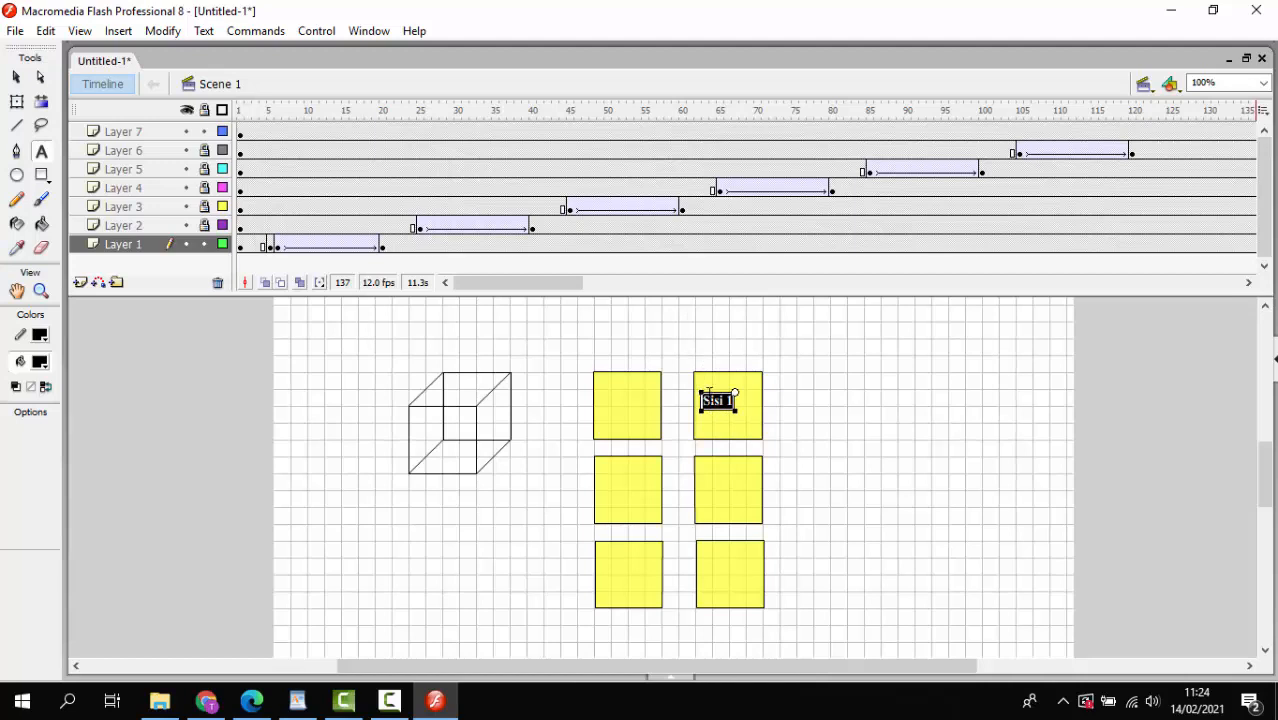
Move the "Sisi 1" label to the centre of its yellow square and deselect it.
click(16, 77)
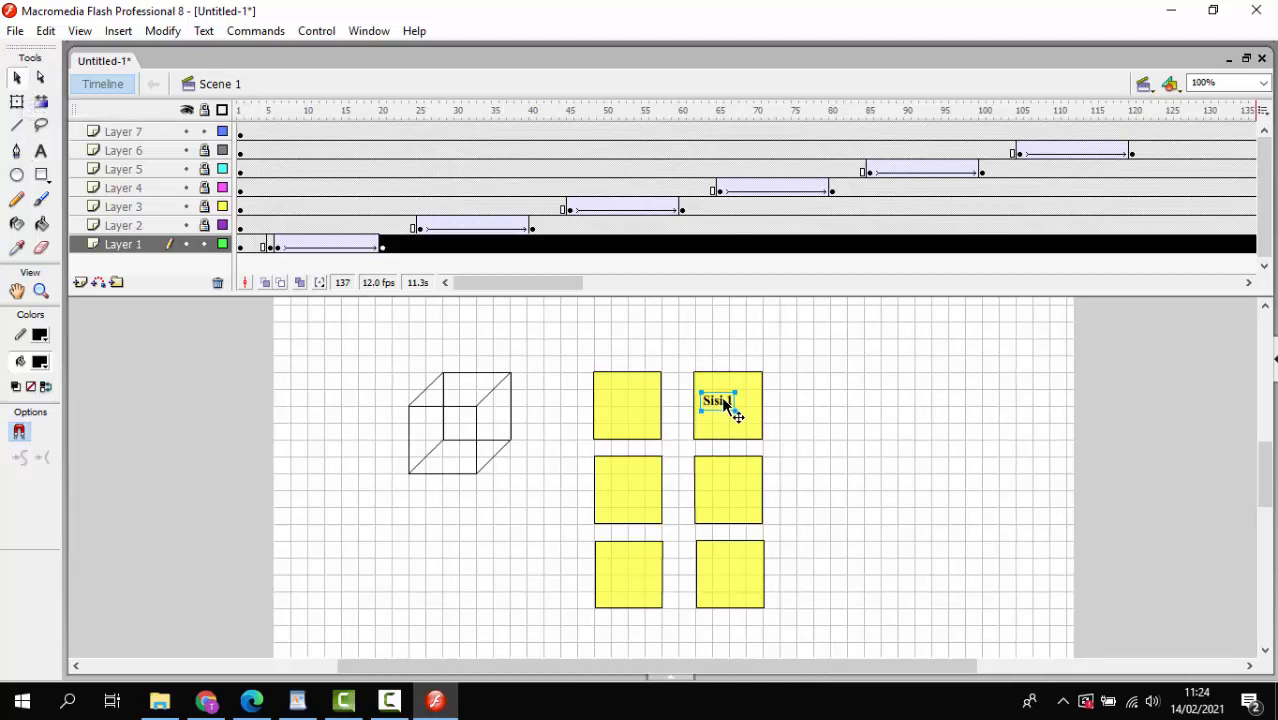
drag(723, 399, 735, 404)
click(810, 411)
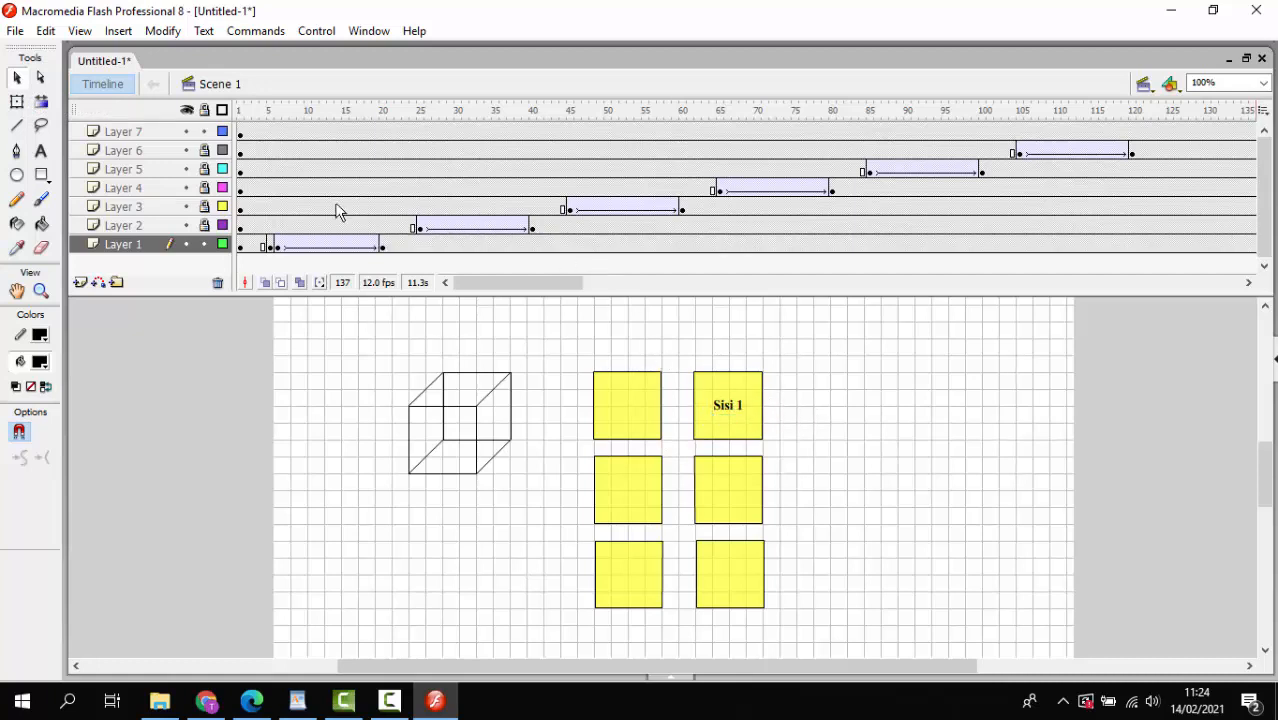
Play the animation from frame 1 to check how the "Sisi 1" label appears.
click(248, 111)
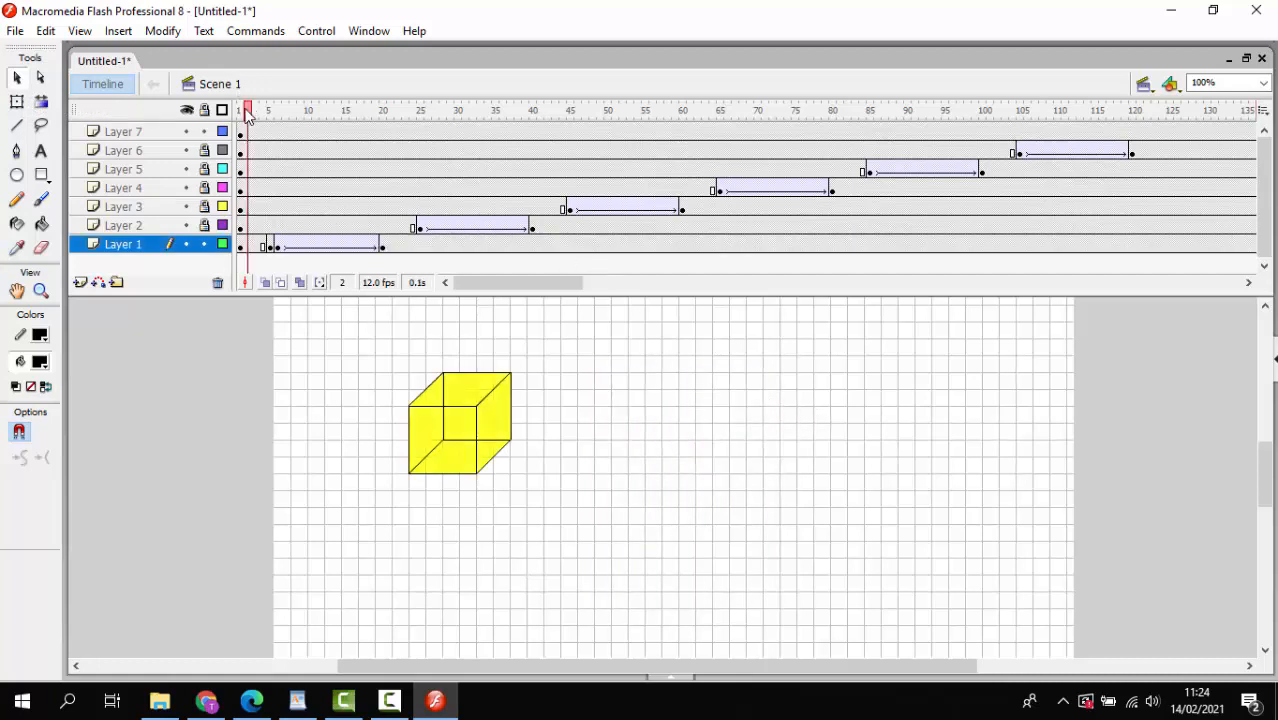
click(240, 111)
key(Return)
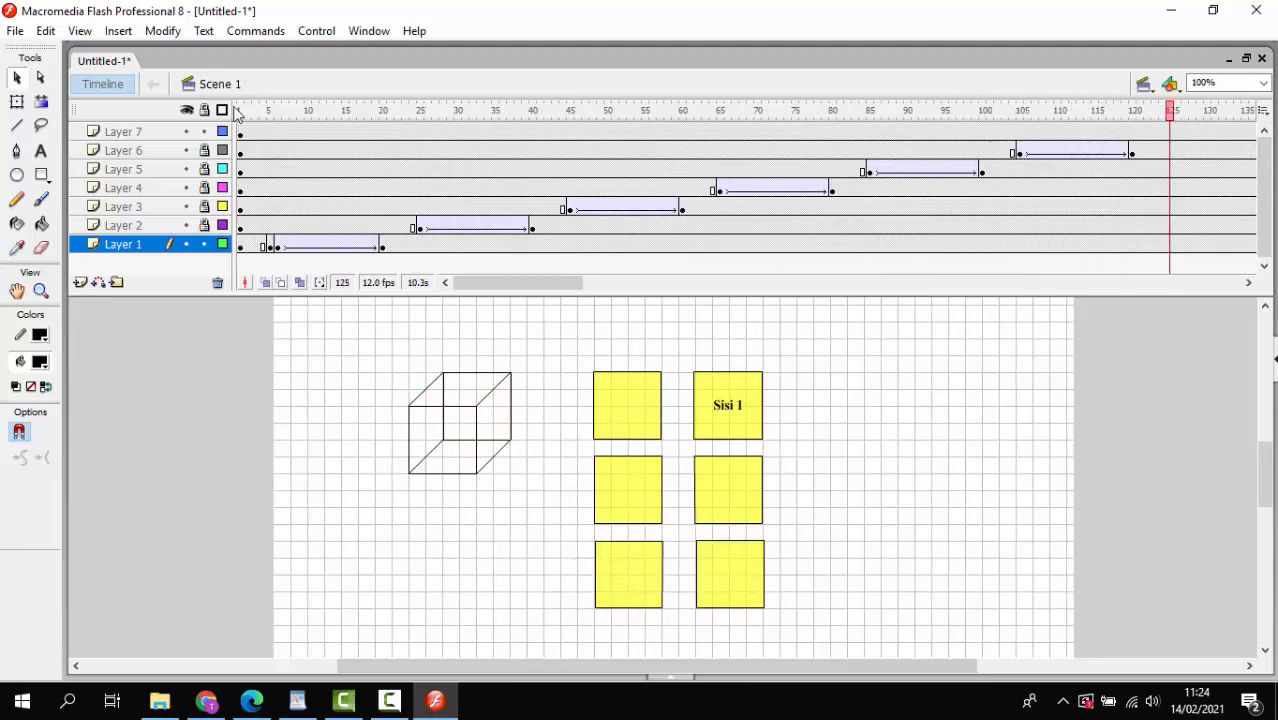
Unlock Layer 2 and add the text "Sisi 2" on the upper-left yellow square.
click(204, 226)
click(41, 150)
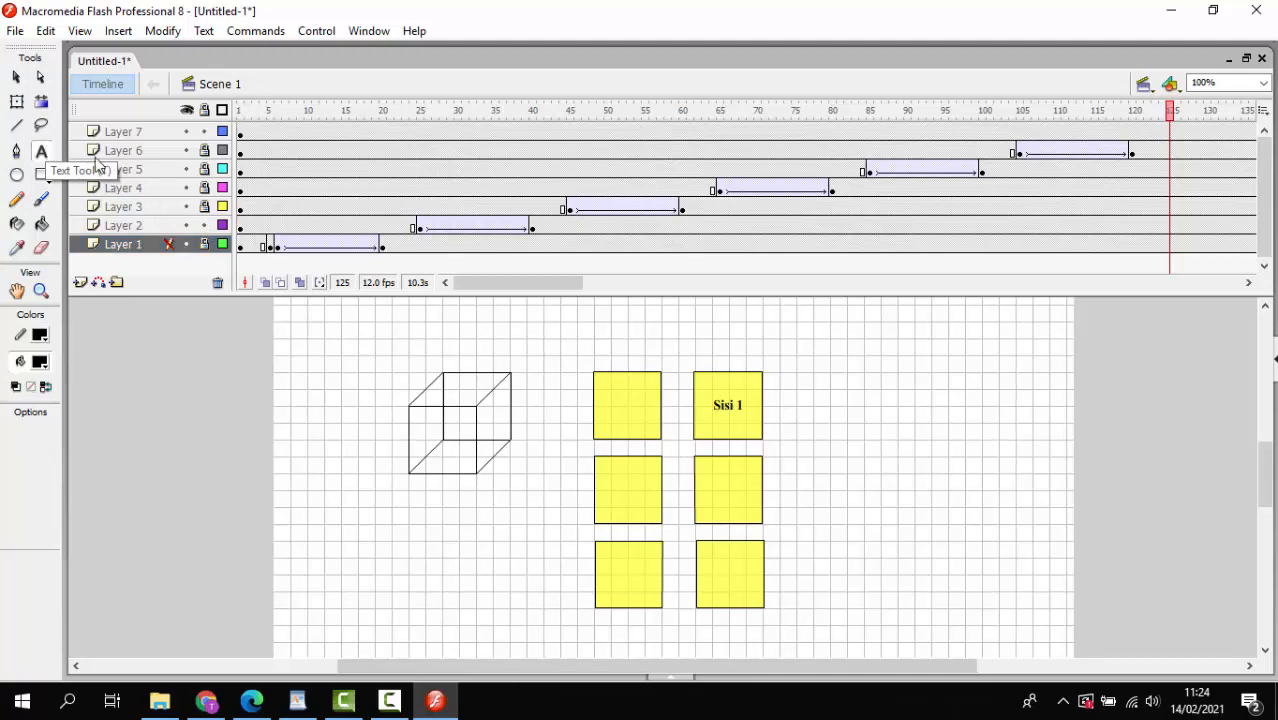
click(145, 224)
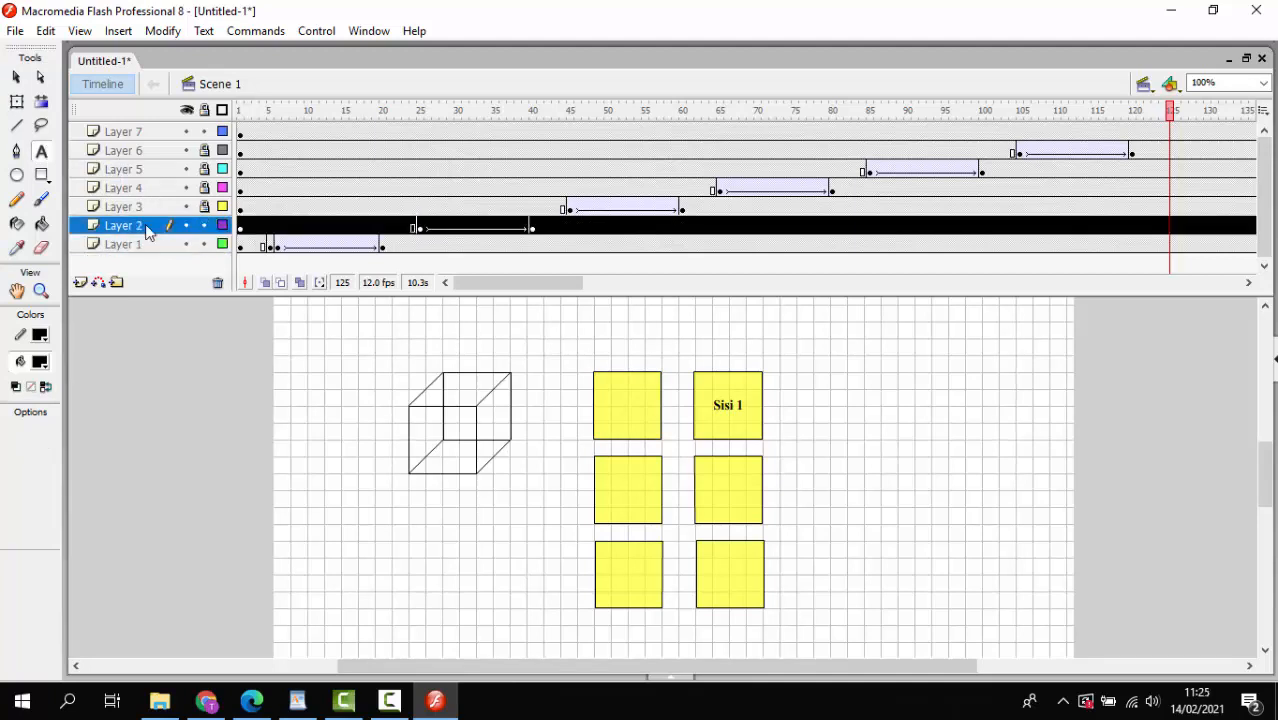
click(621, 408)
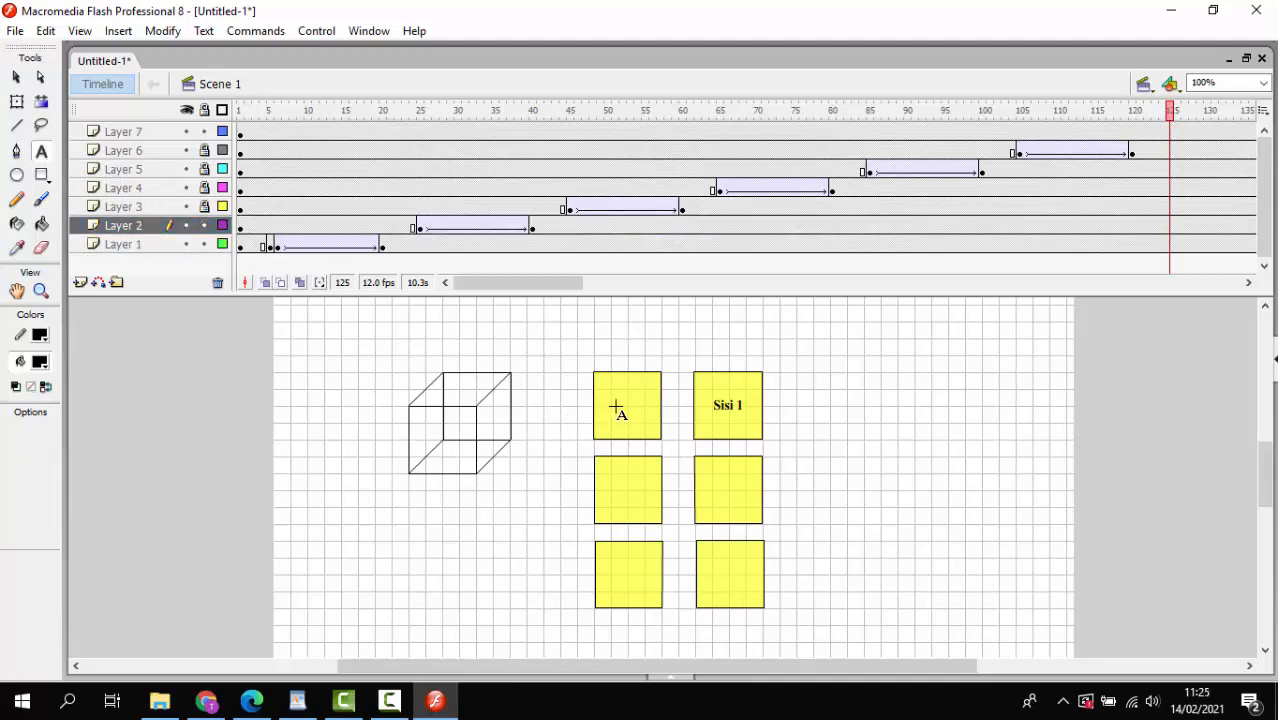
click(615, 405)
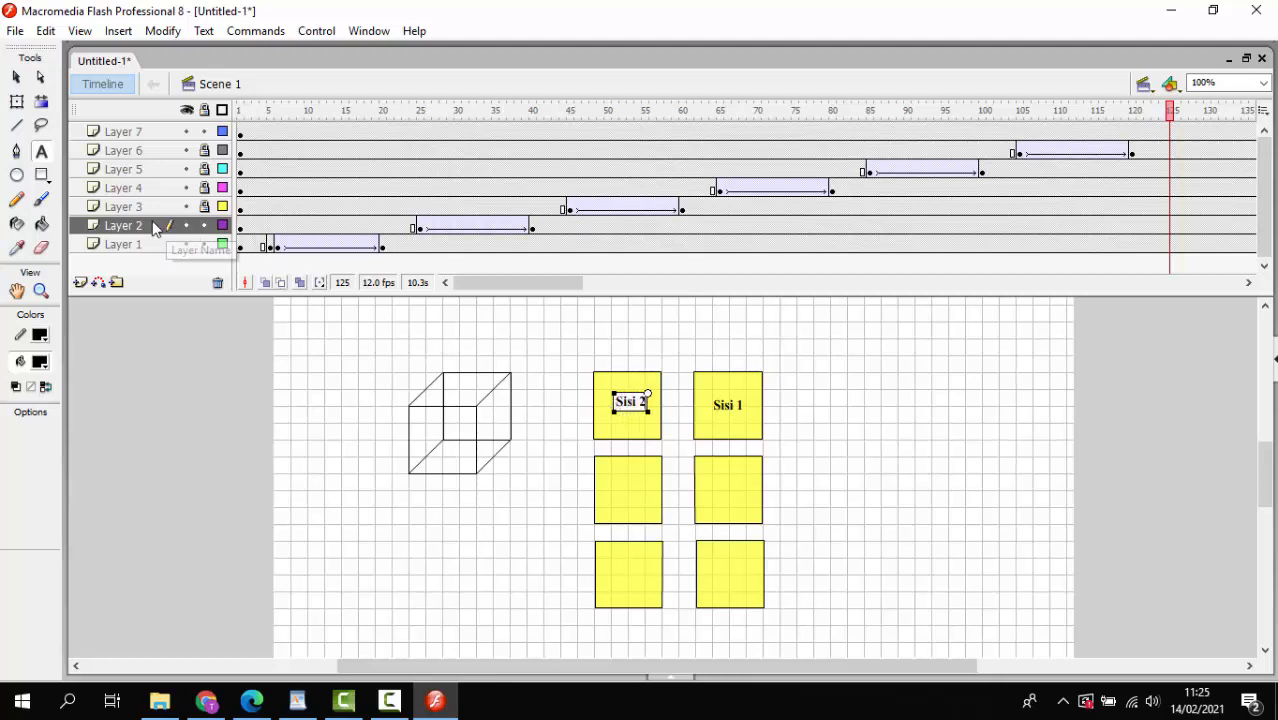
Lock Layer 2, and make Layer 3 the active, unlocked layer.
click(204, 226)
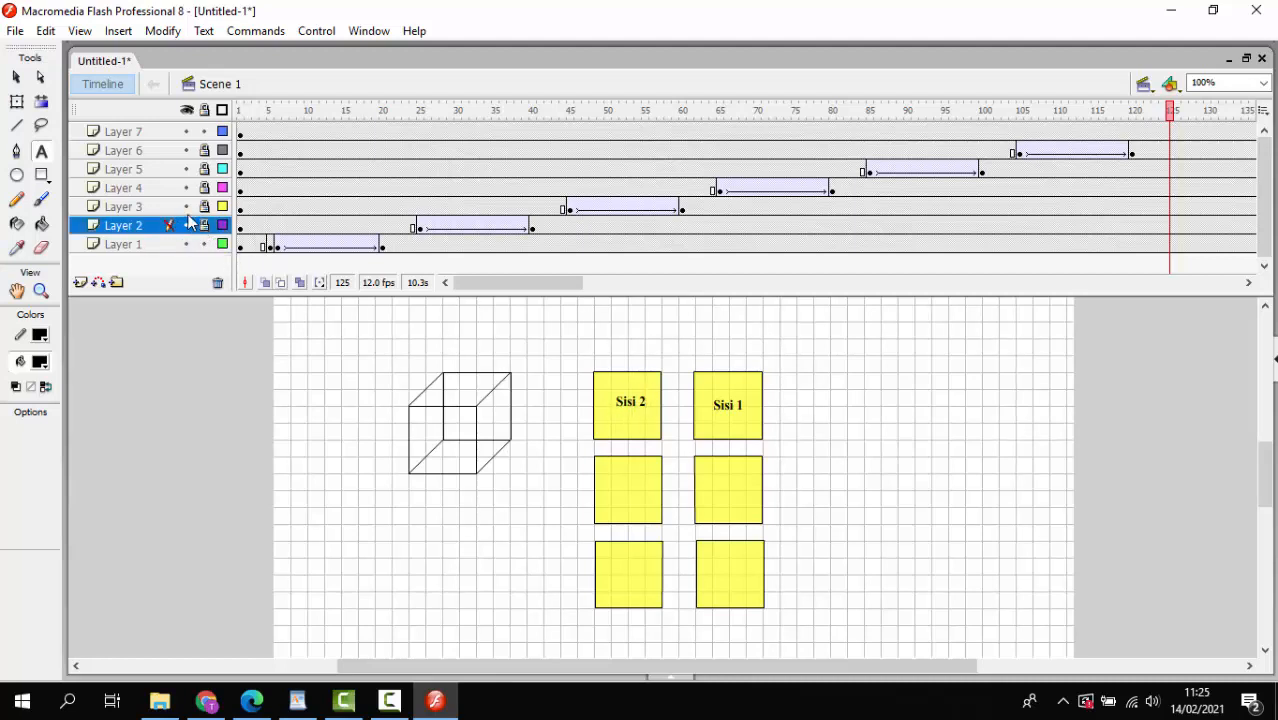
click(170, 209)
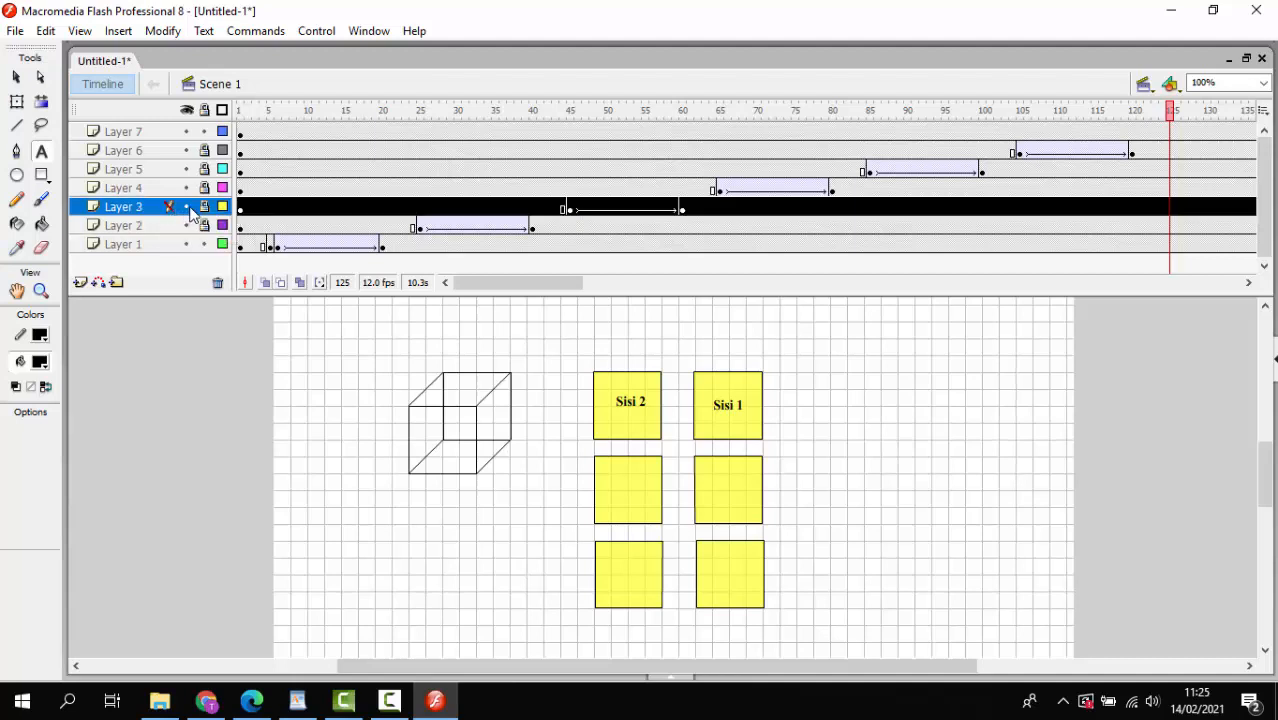
click(204, 208)
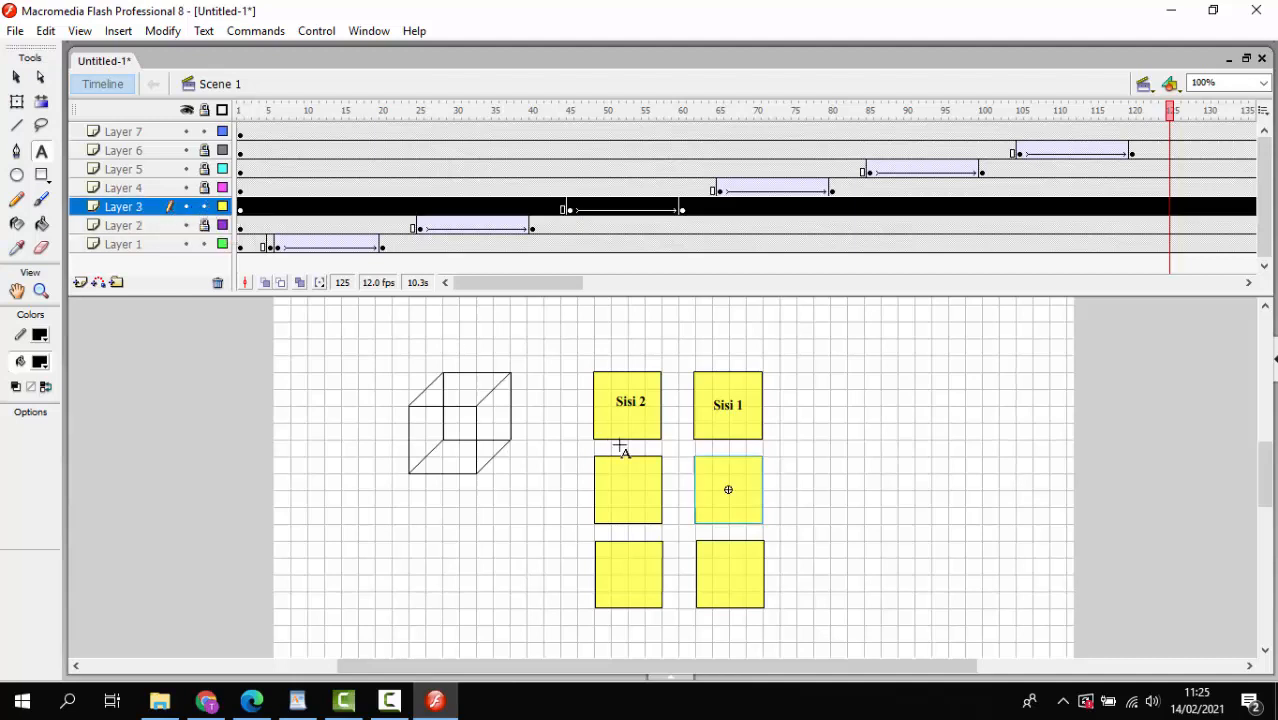
click(718, 487)
key(s)
key(i)
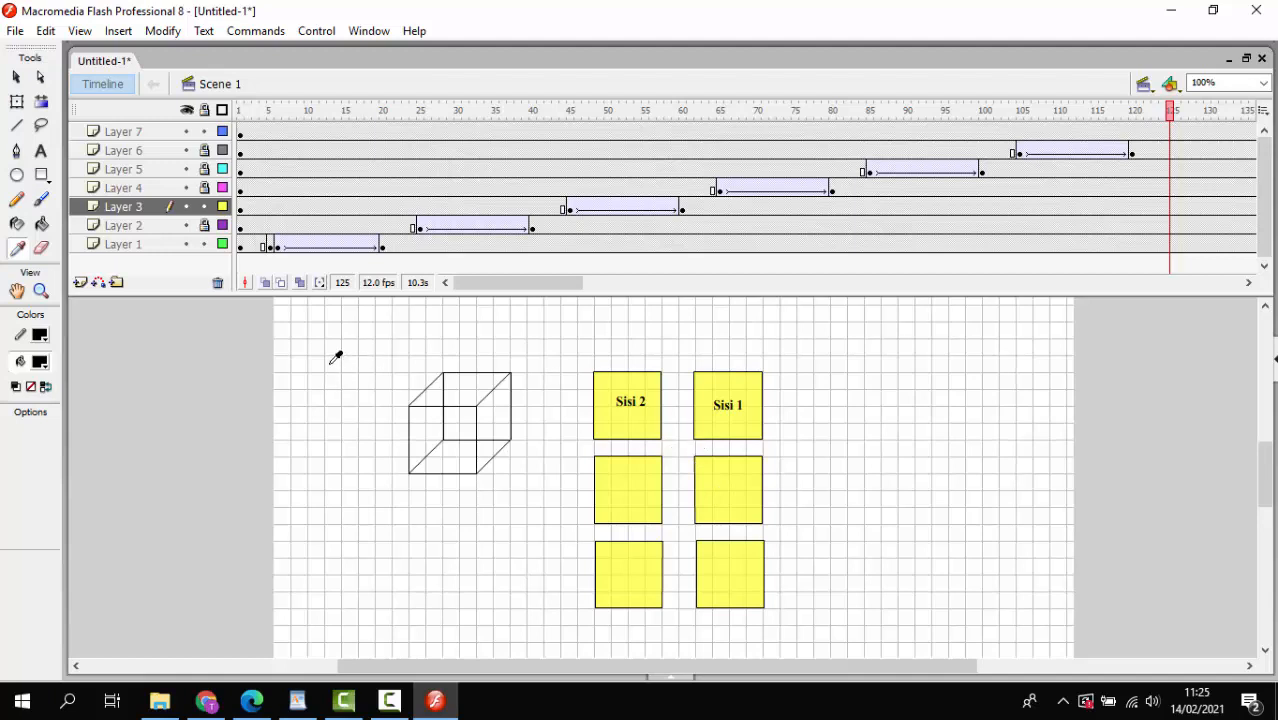
Add the text "Sisi 3" on Layer 3, centre it in the middle-right yellow square, and lock the layer.
click(41, 150)
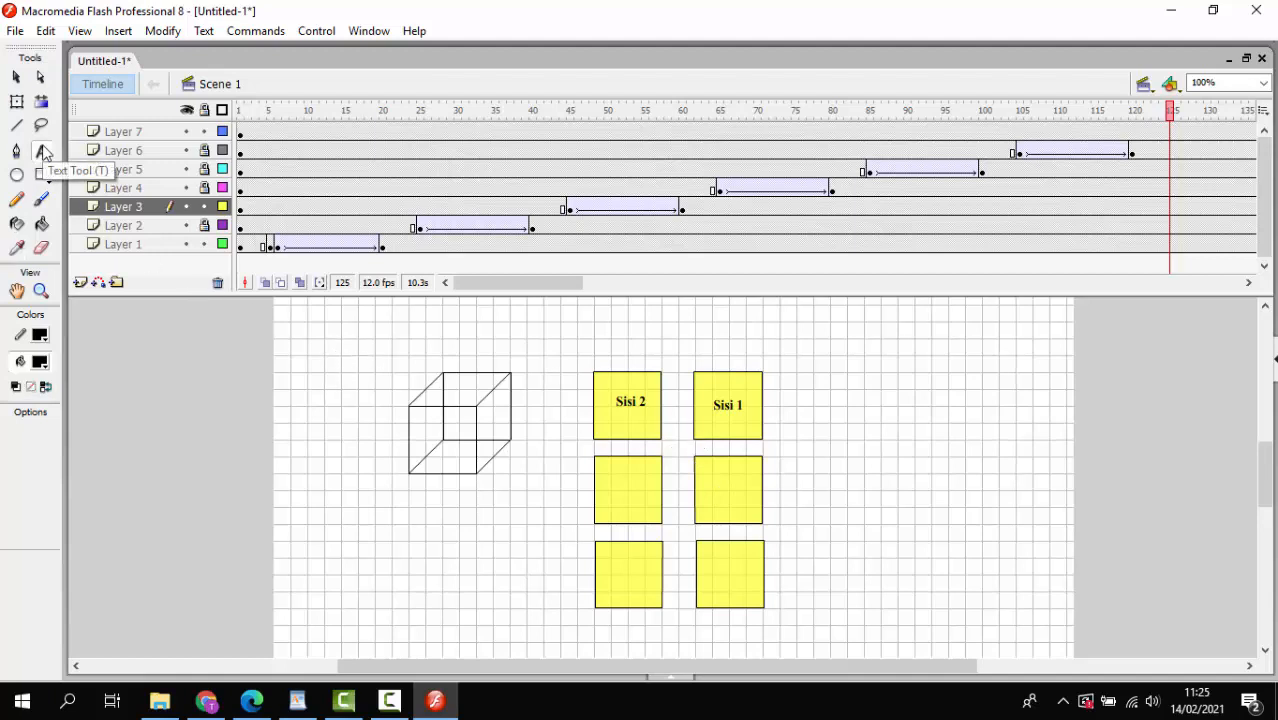
click(706, 493)
text(Sisi)
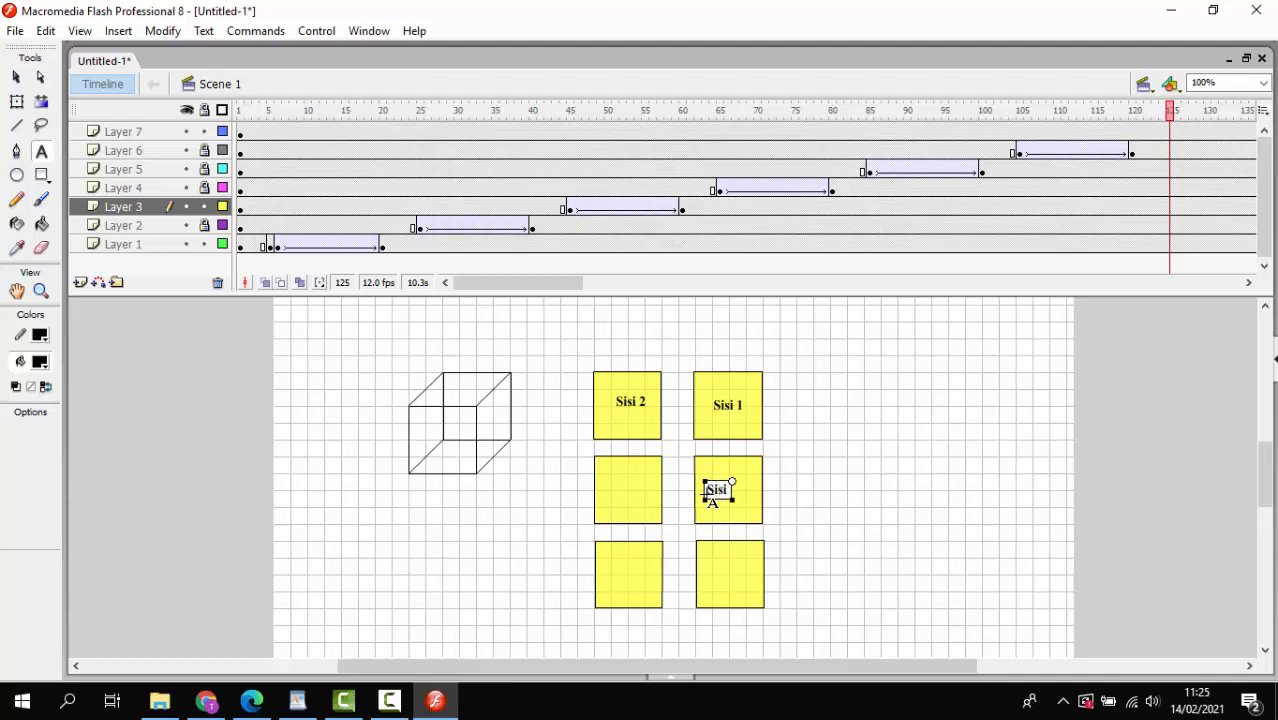
text( 3)
mouse_move(723, 482)
mouse_down()
mouse_move(735, 488)
mouse_move(727, 480)
mouse_up()
click(204, 206)
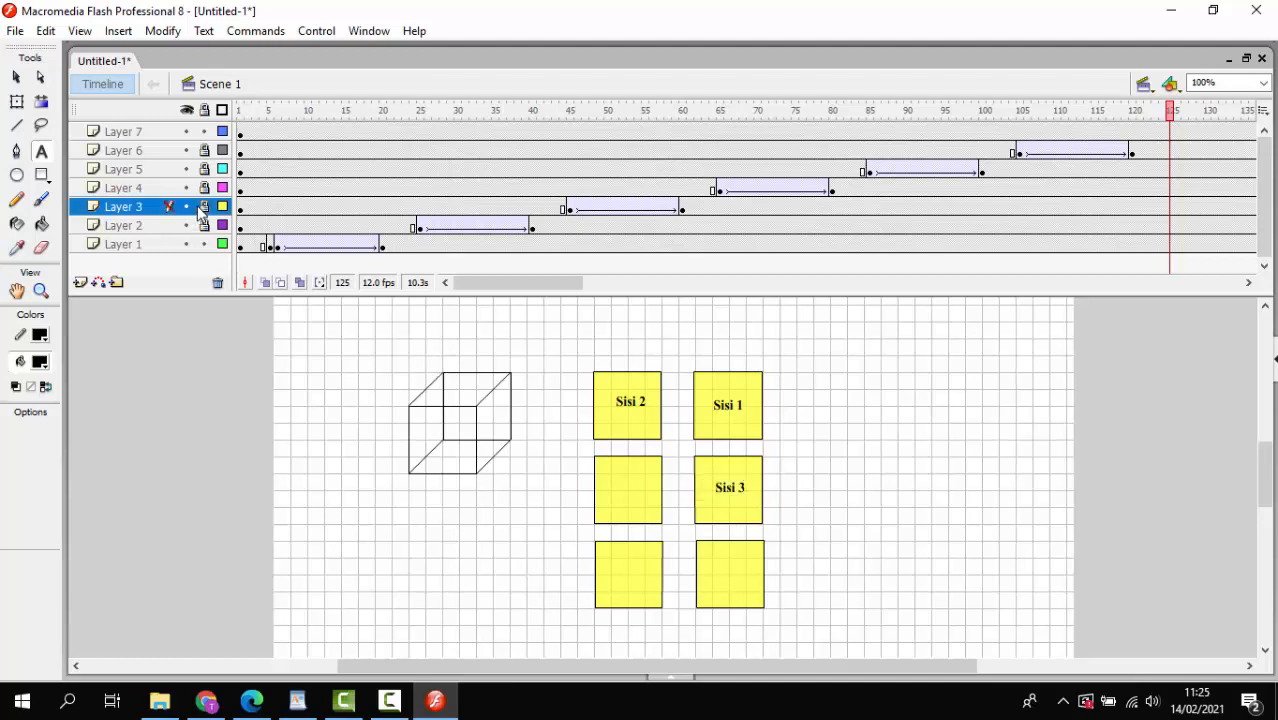
Unlock Layer 4, add the text "Sisi 4" on the middle-left yellow square, and lock the layer again.
click(204, 188)
click(166, 190)
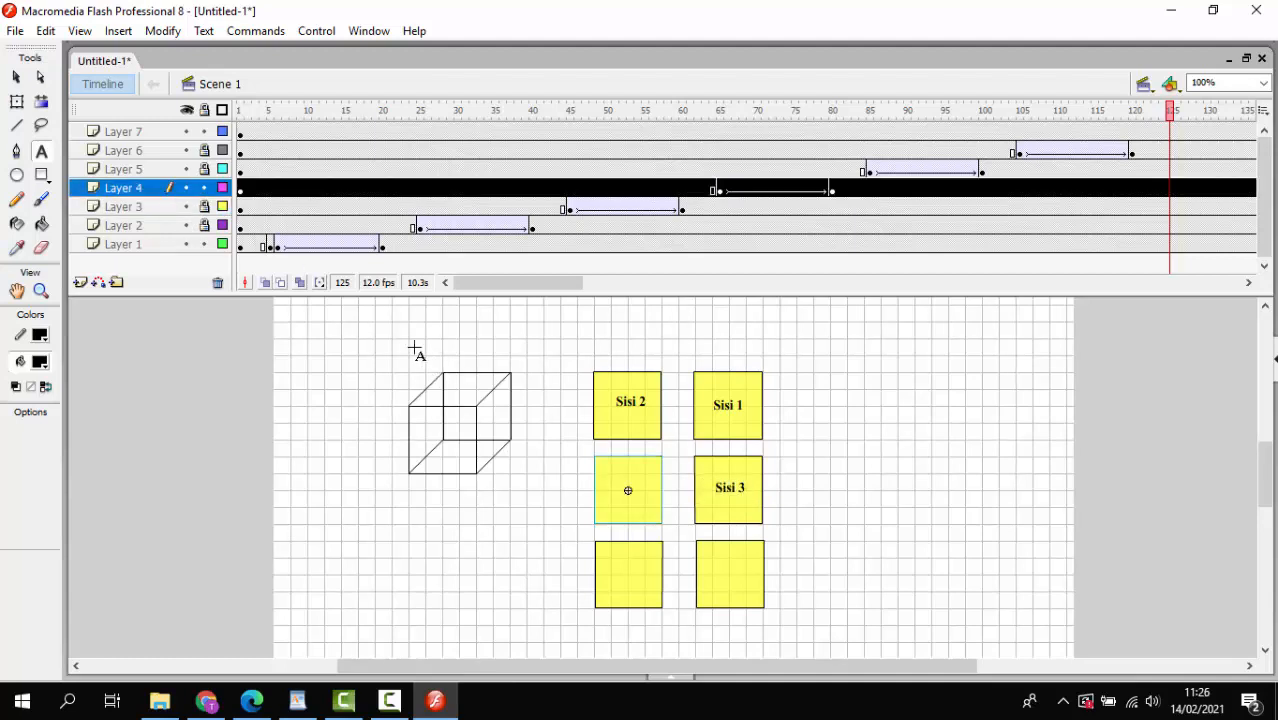
click(620, 492)
click(617, 490)
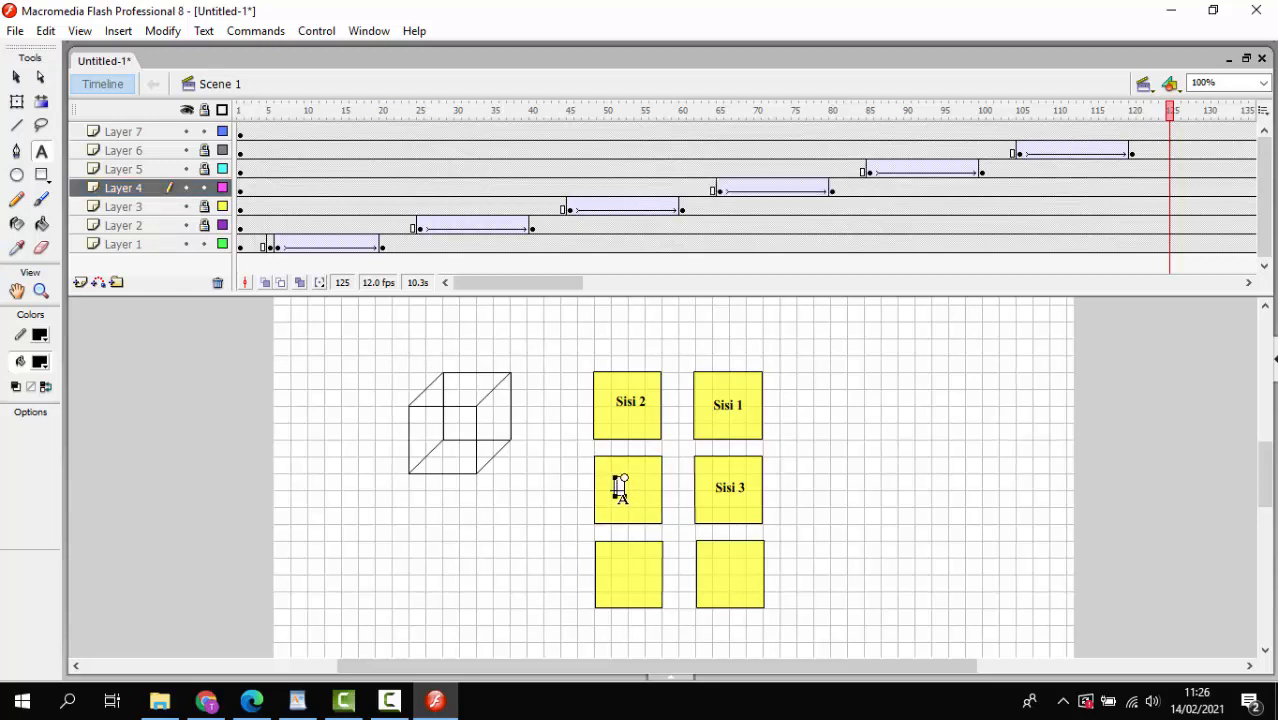
text(Sisi 4)
click(203, 188)
Add the text "Sisi 5" on Layer 5 and centre it in the lower-right yellow square.
click(186, 169)
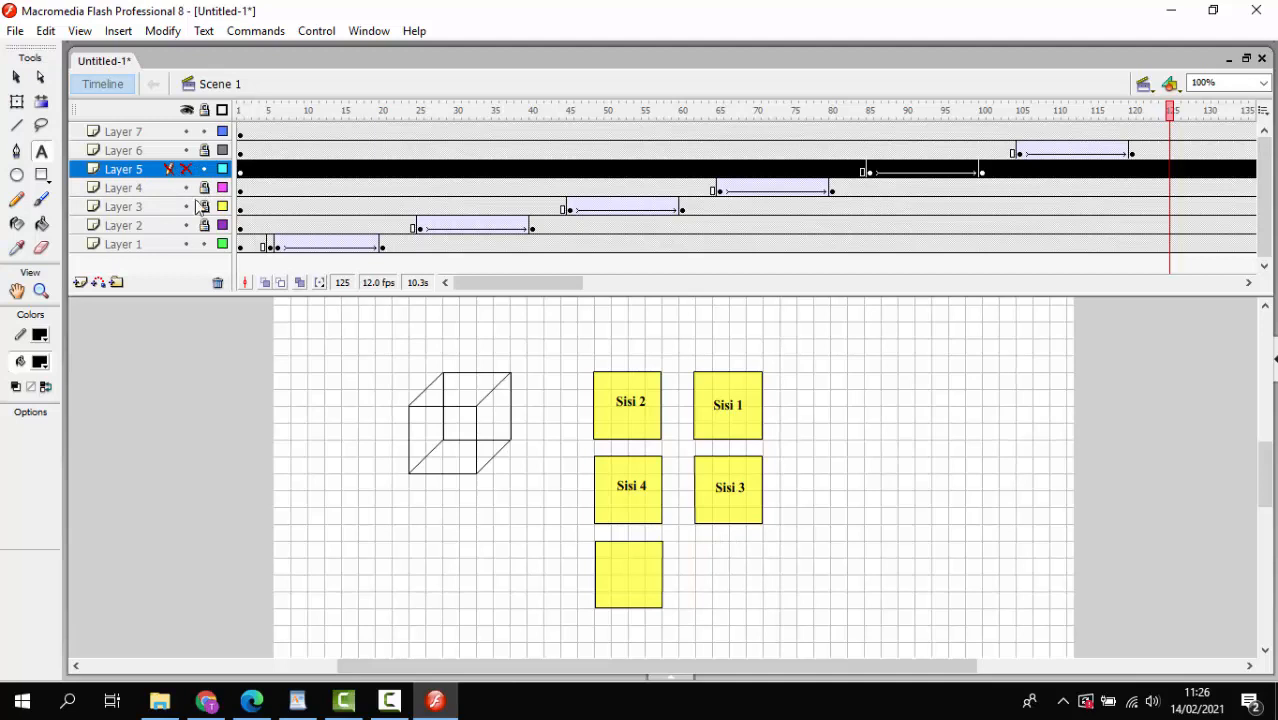
click(185, 170)
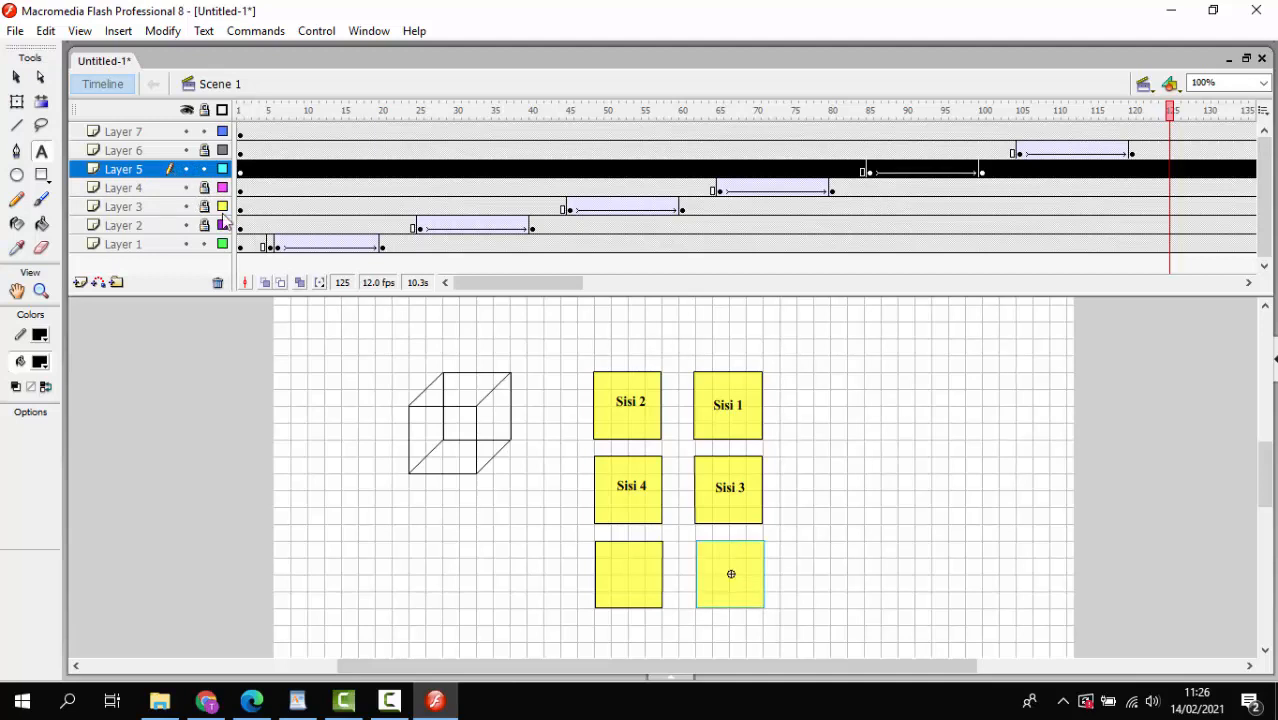
click(727, 577)
click(723, 572)
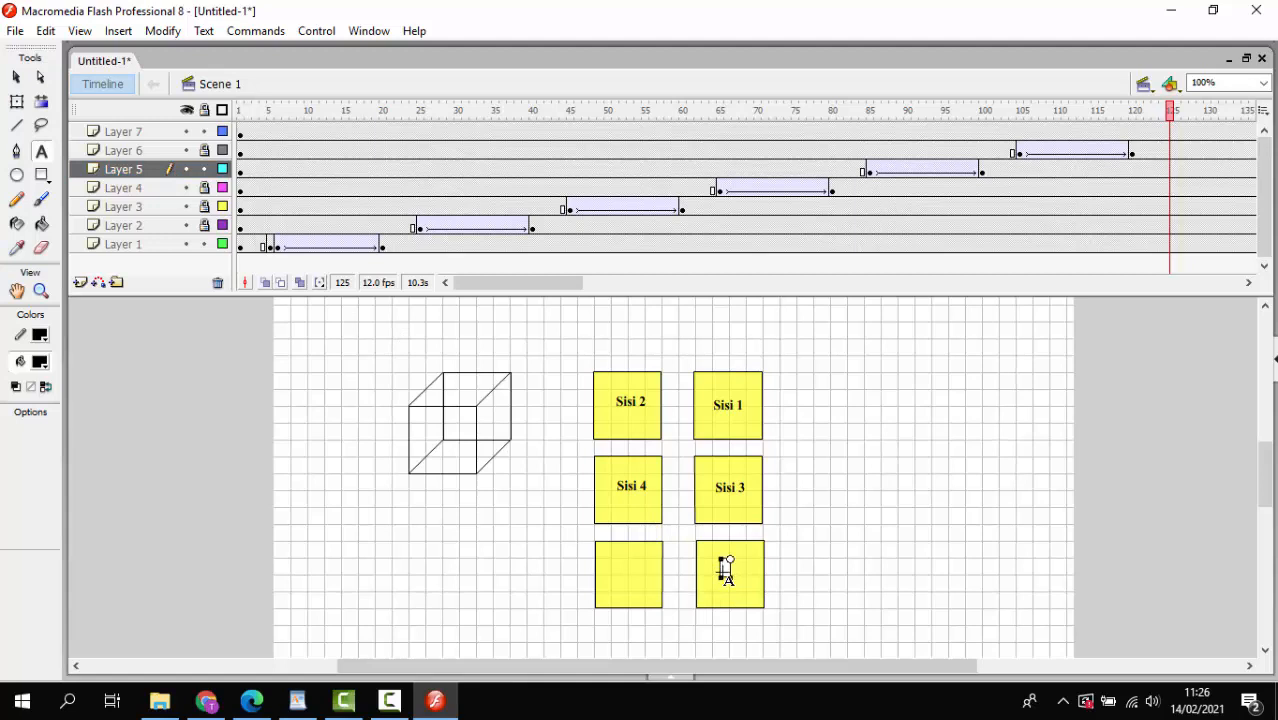
text(Sisi 5)
drag(745, 588, 725, 593)
Hide Layer 5, unlock Layer 6 and lock Layer 7.
click(186, 169)
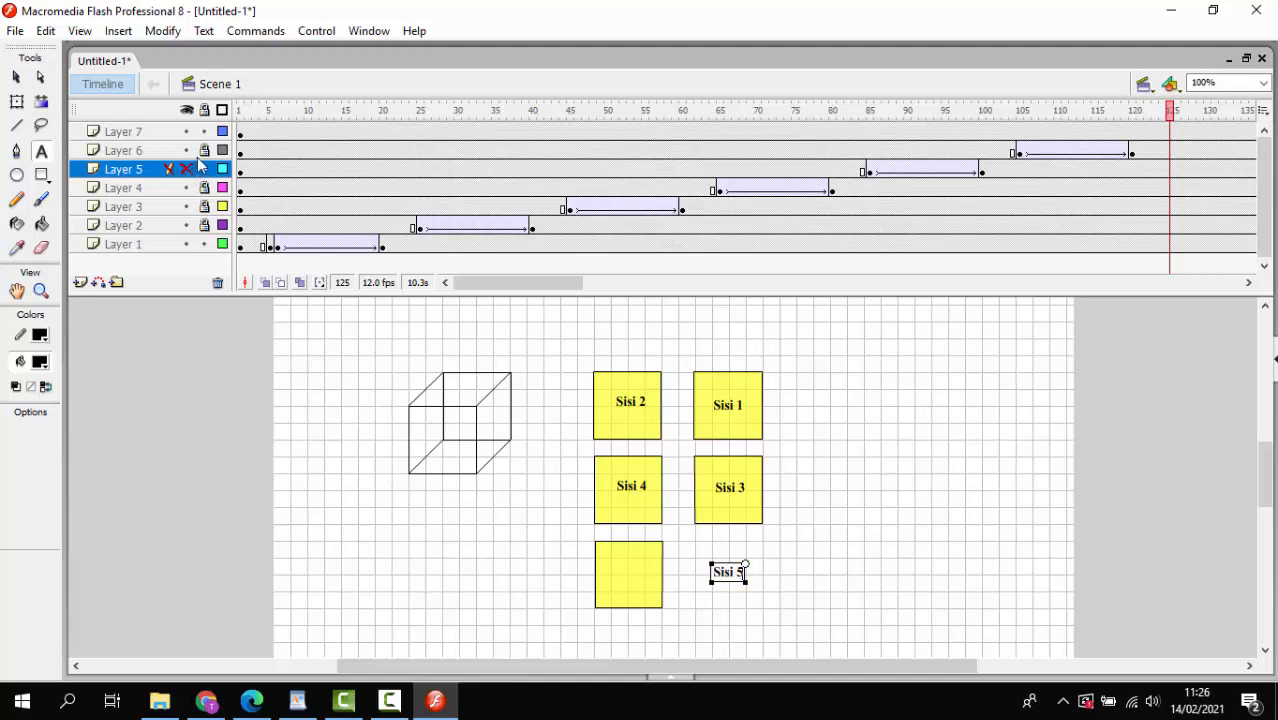
click(204, 150)
click(203, 132)
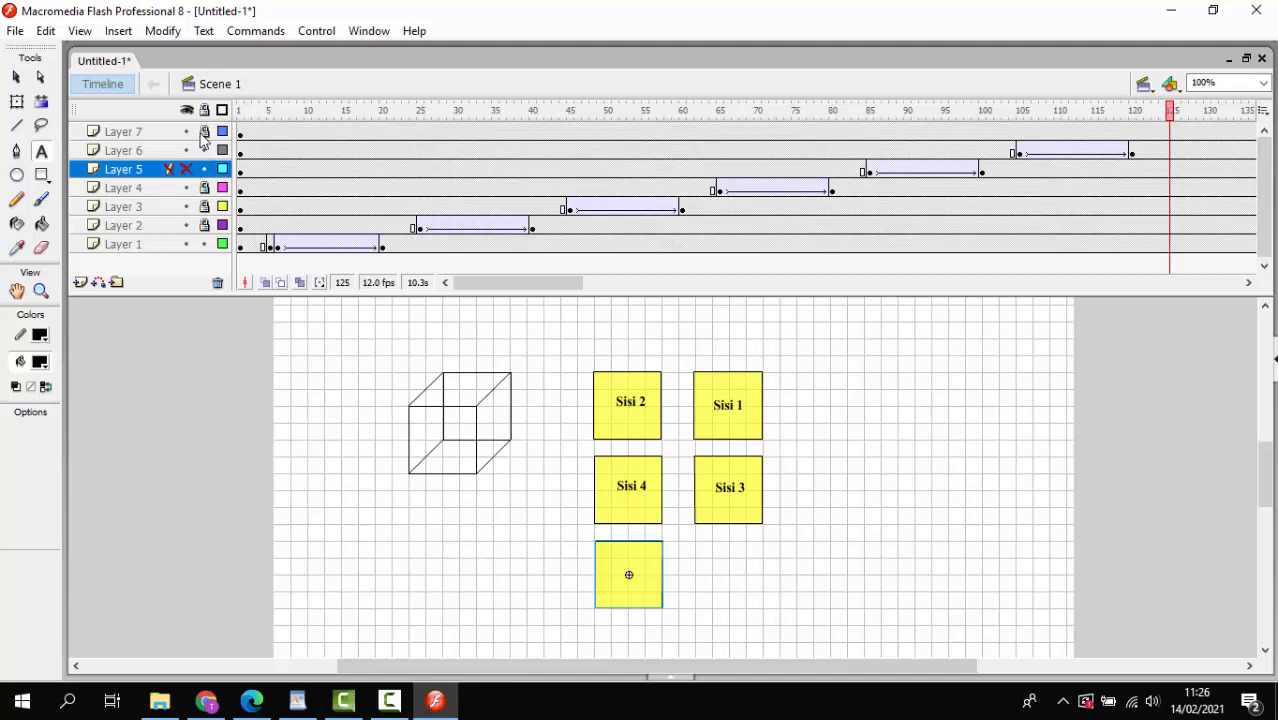
Make Layer 6 the active layer, and set Layer 5 to visible and locked.
click(177, 150)
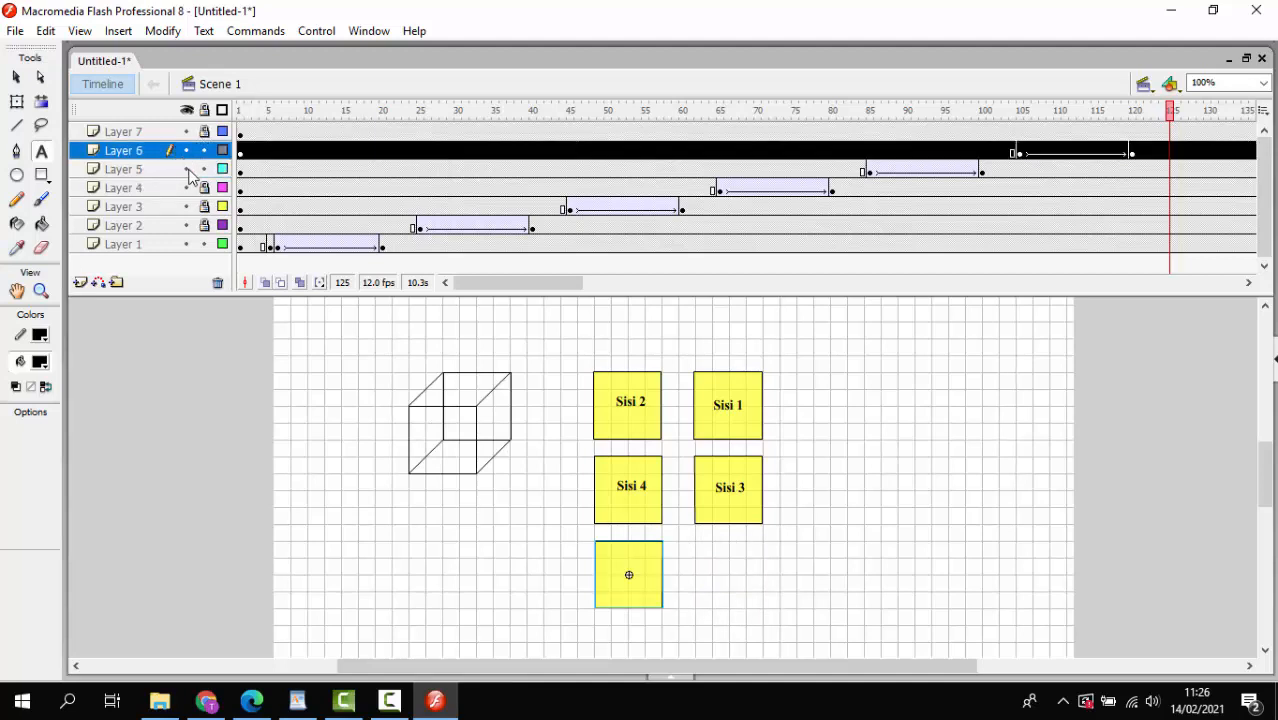
click(186, 169)
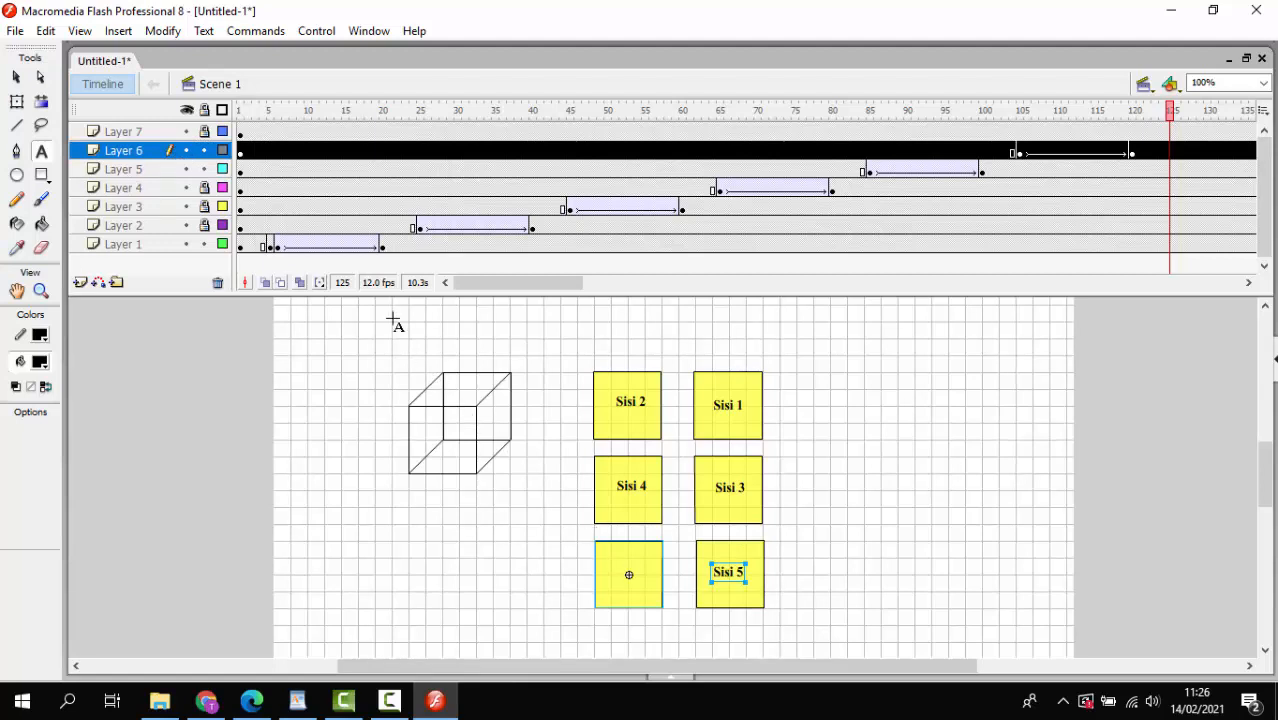
click(186, 169)
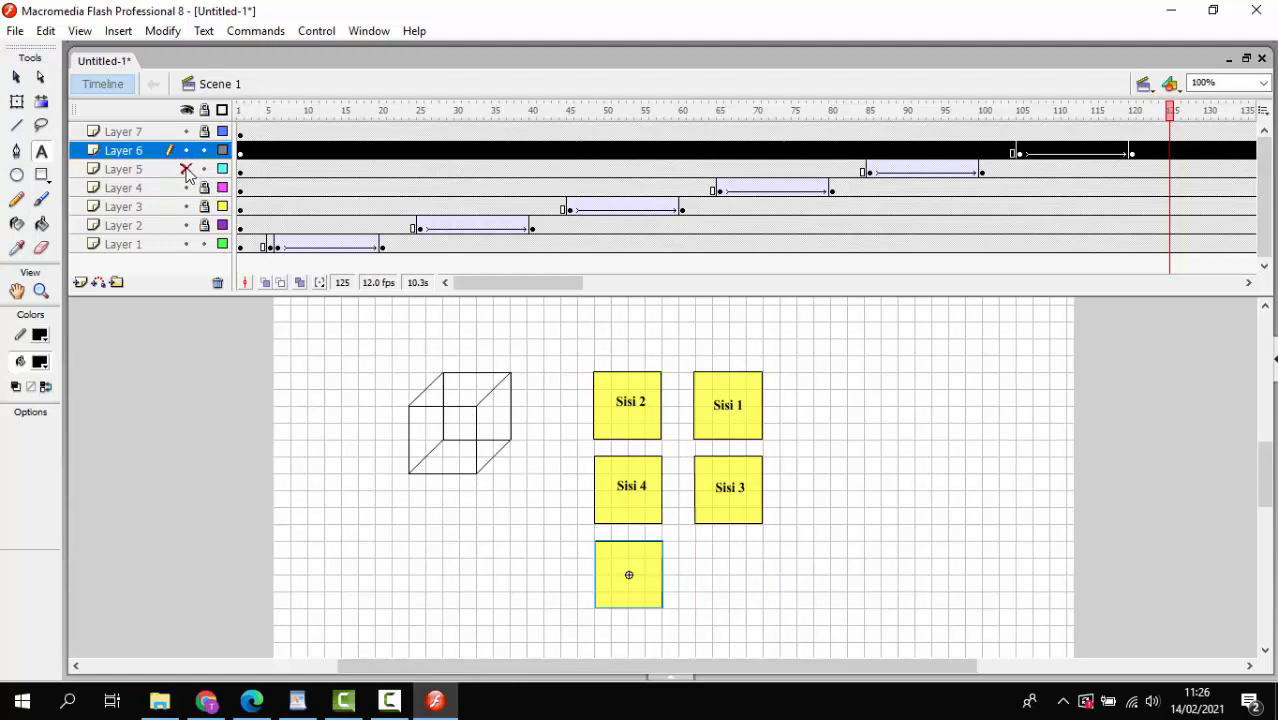
click(186, 169)
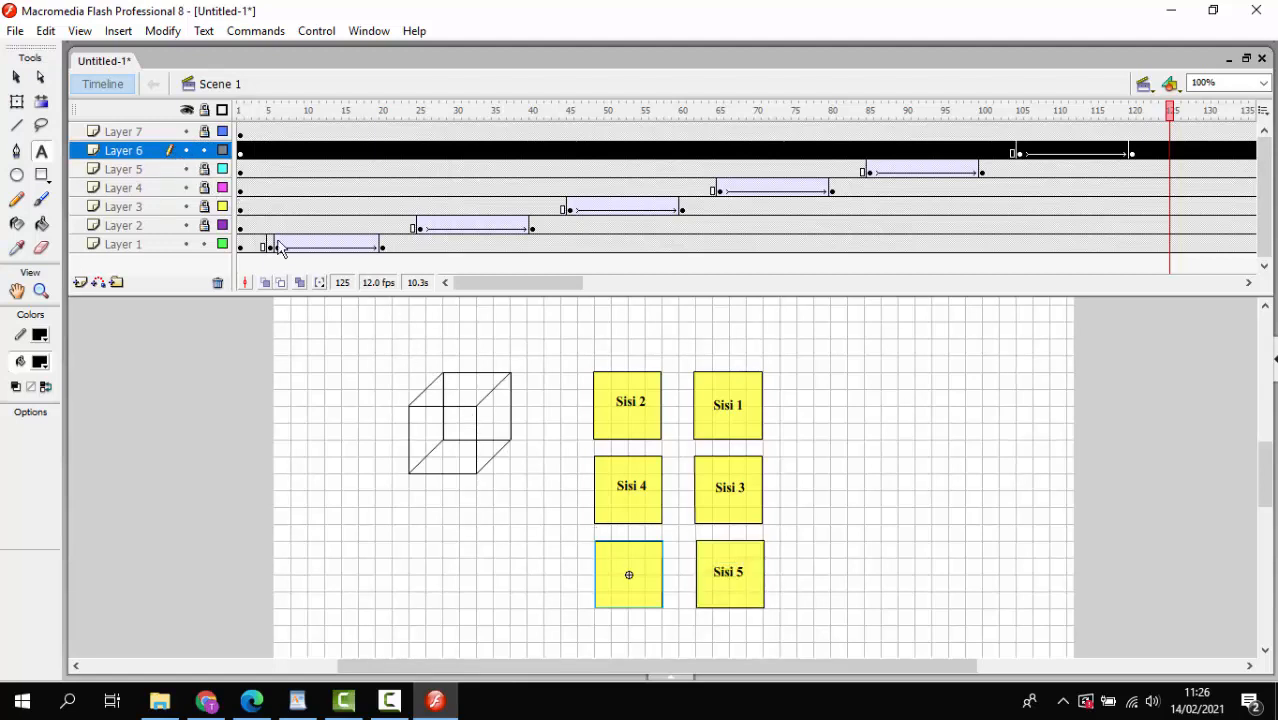
Add the text "Sisi 6" on Layer 6, centre it in the lower-left yellow square, and lock the layer.
click(610, 575)
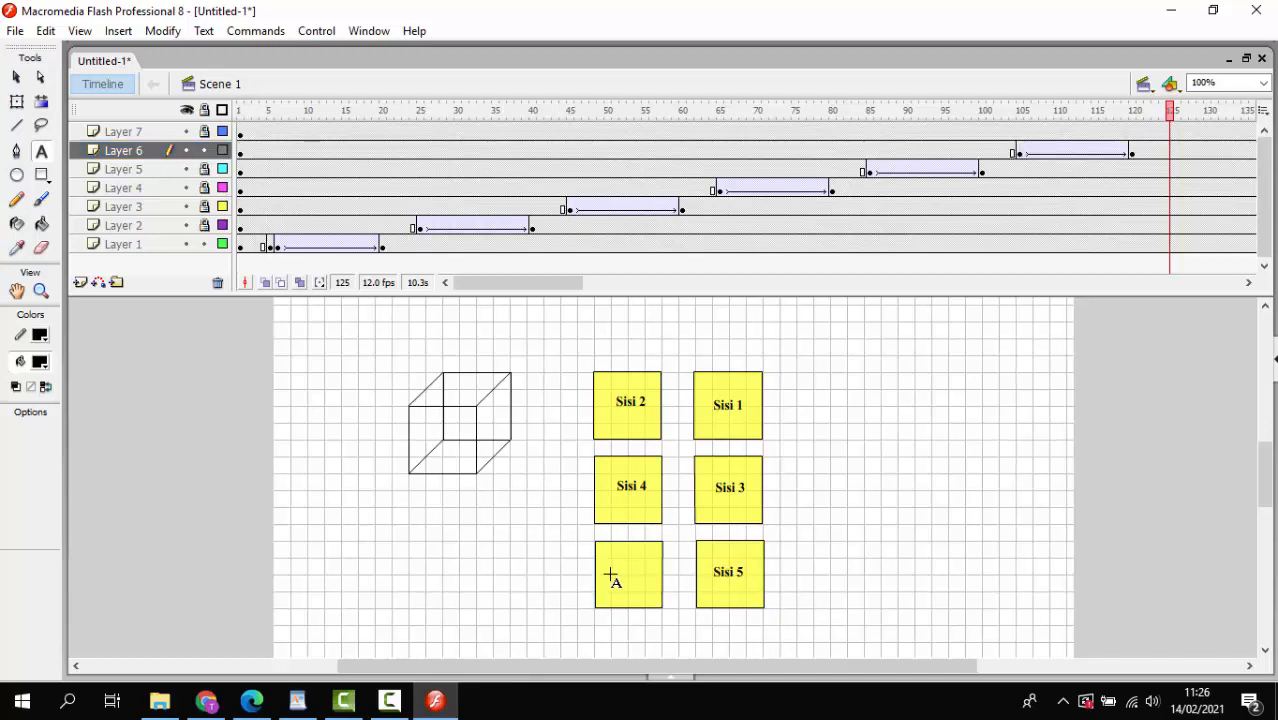
click(610, 574)
text(Sisi 6)
drag(628, 578, 632, 578)
click(204, 150)
Play the animation from frame 1 to check how the cube's faces separate.
click(243, 113)
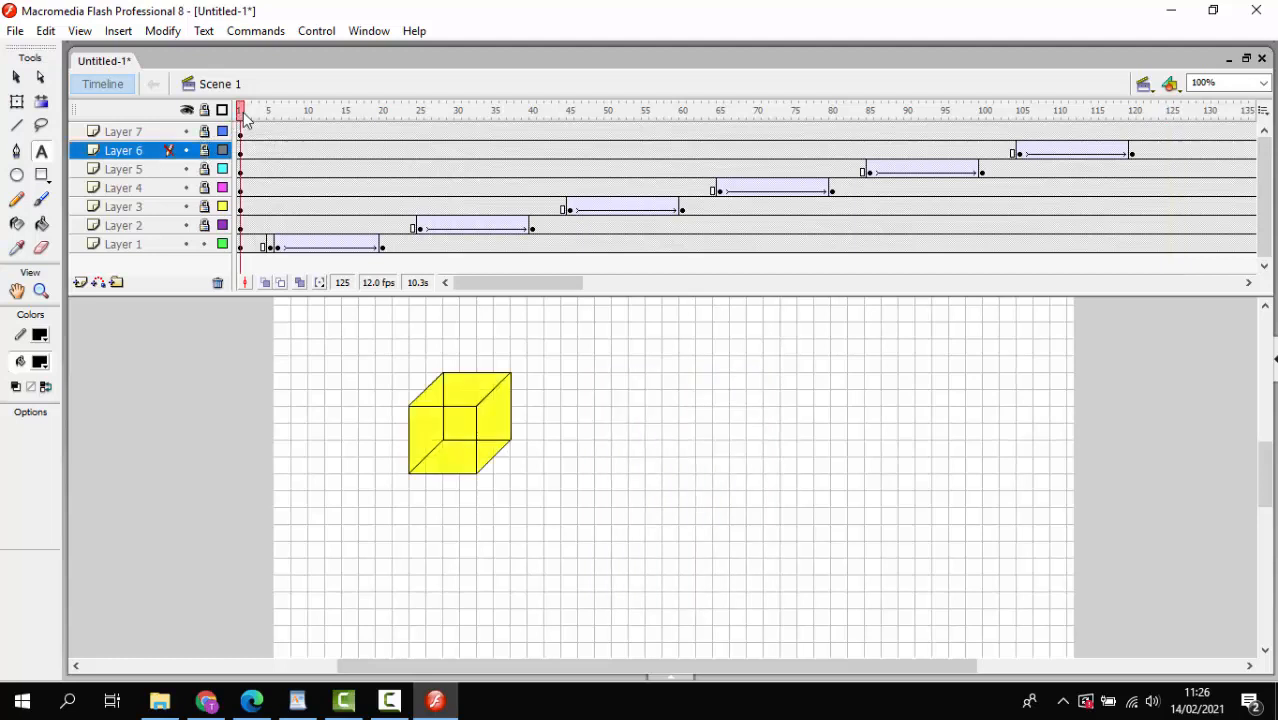
key(Return)
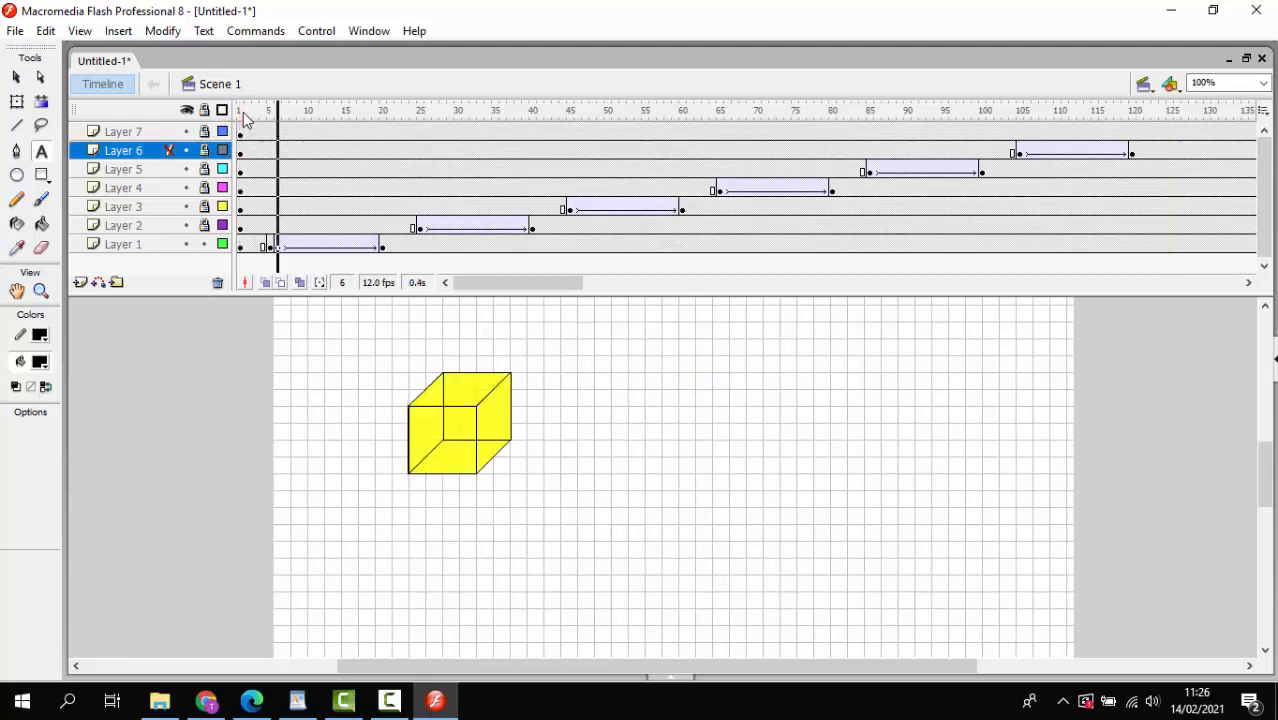